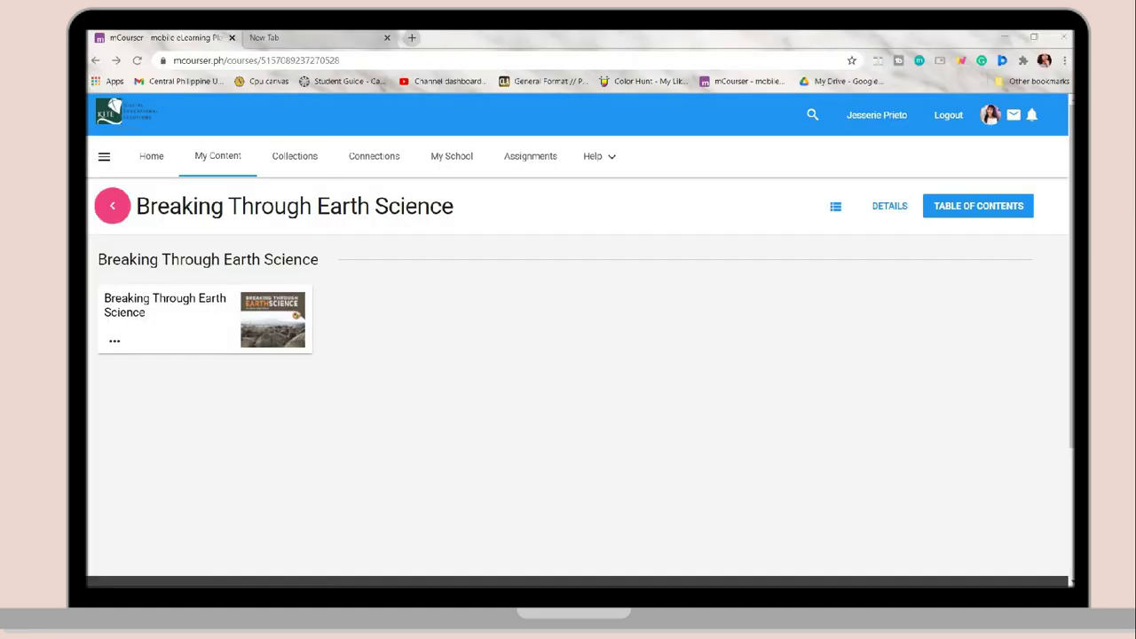
Open the Breaking Through Earth Science lesson and zoom out until the whole of page 100 fits in view.
left_click(157, 314)
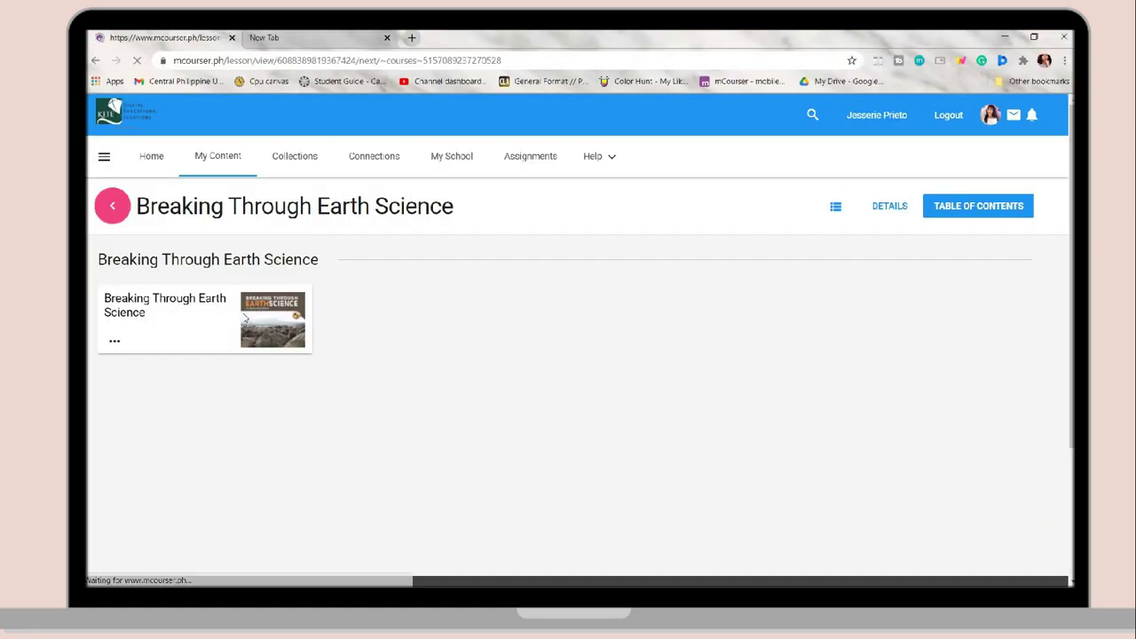
scroll(385, 471, "down", 2)
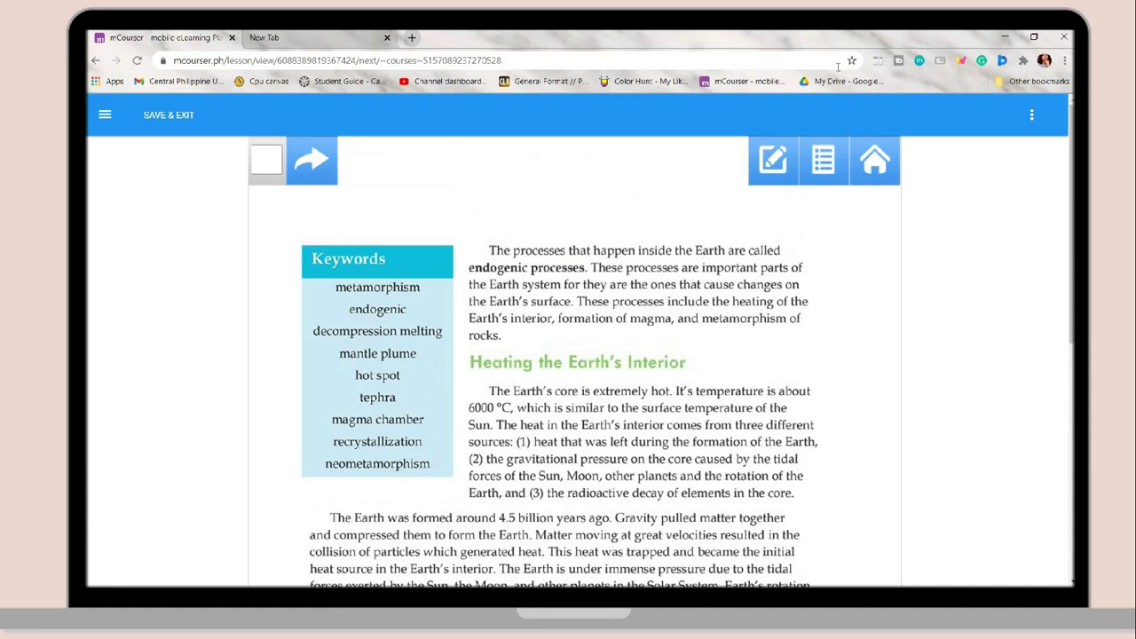
key("ctrl+minus")
key("ctrl+minus")
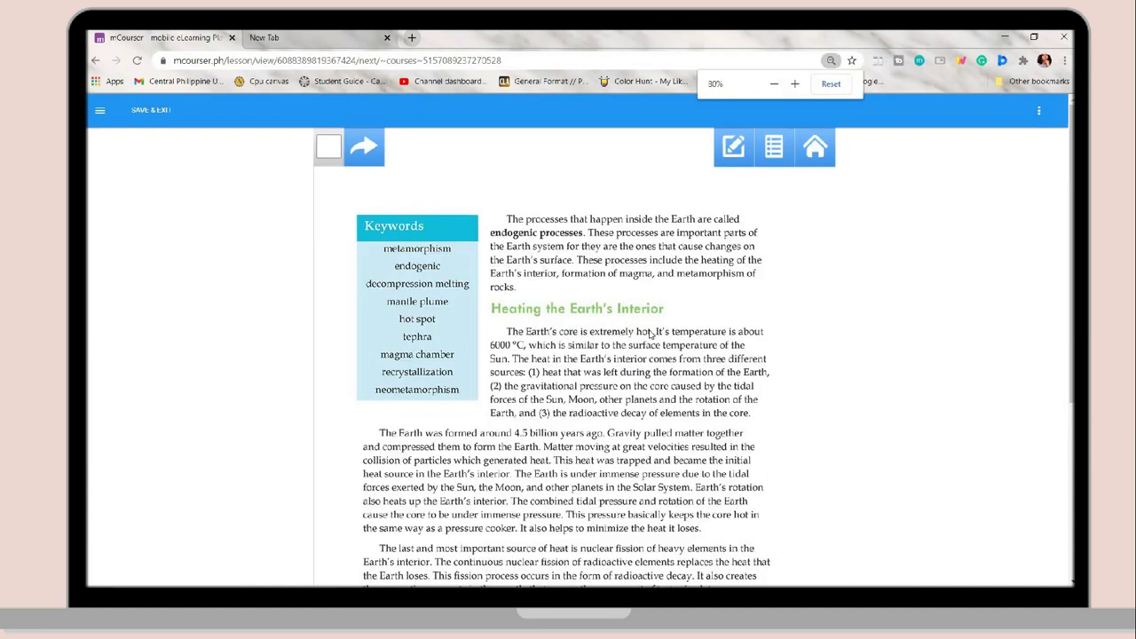
key("ctrl+minus")
scroll(795, 238, "down", 3)
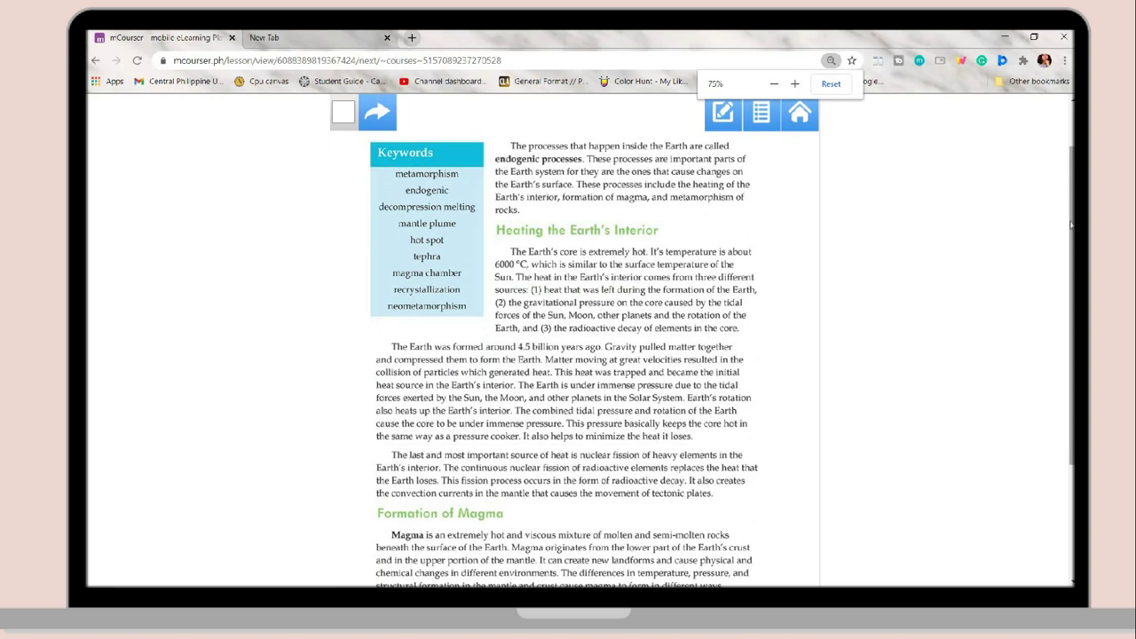
key("ctrl+minus")
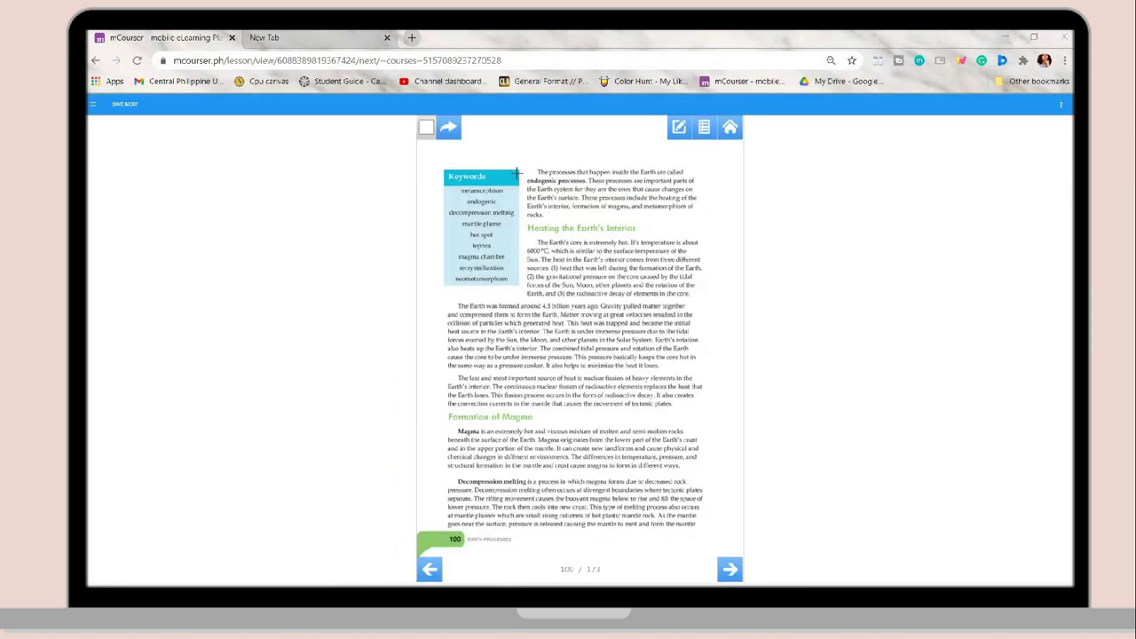
Capture a screen snip of the text beside the Keywords box, from the opening paragraph through the Heating the Earth's Interior passage.
key("super+shift+s")
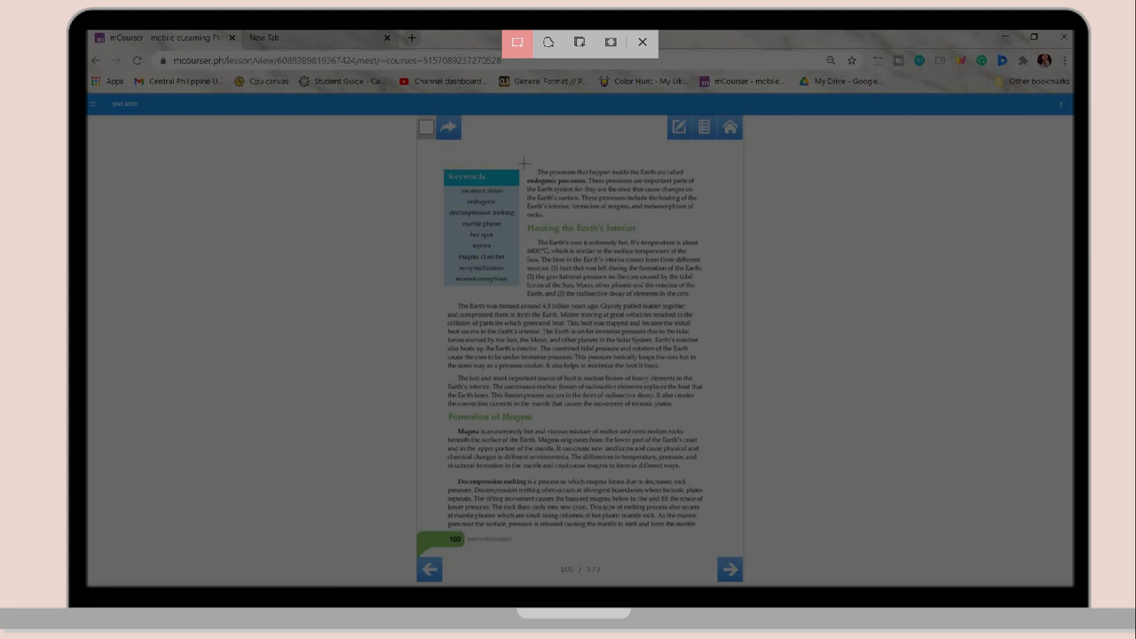
left_click_drag(523, 164, 704, 301)
Switch to OneNote and add a new page from the "Topic Title" notes template in New Section 1.
mouse_move(552, 581)
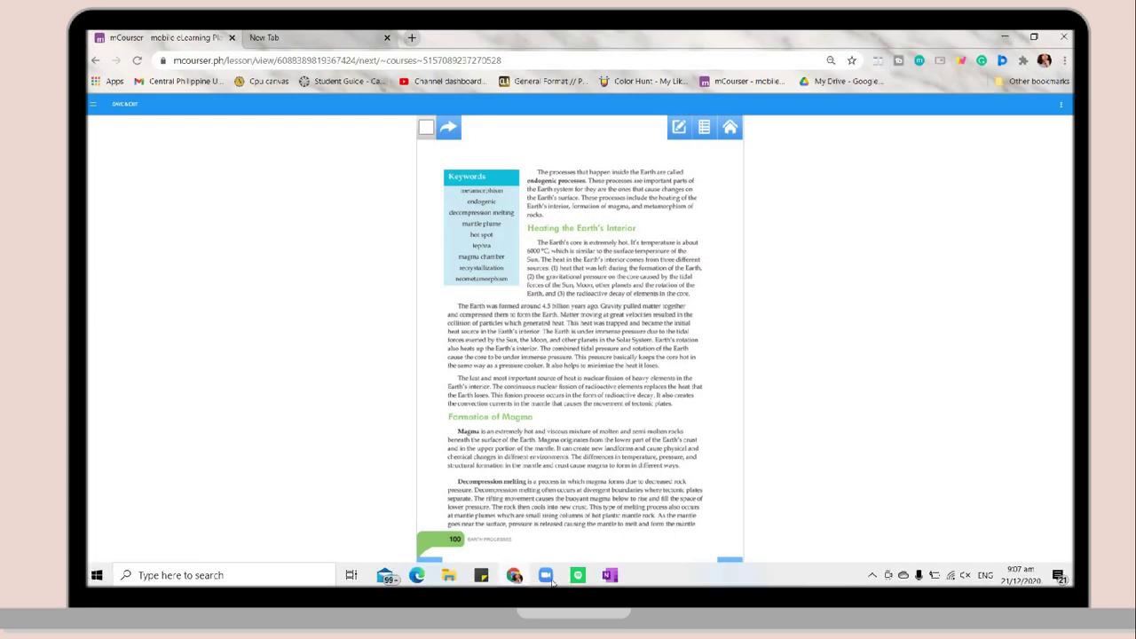
left_click(609, 575)
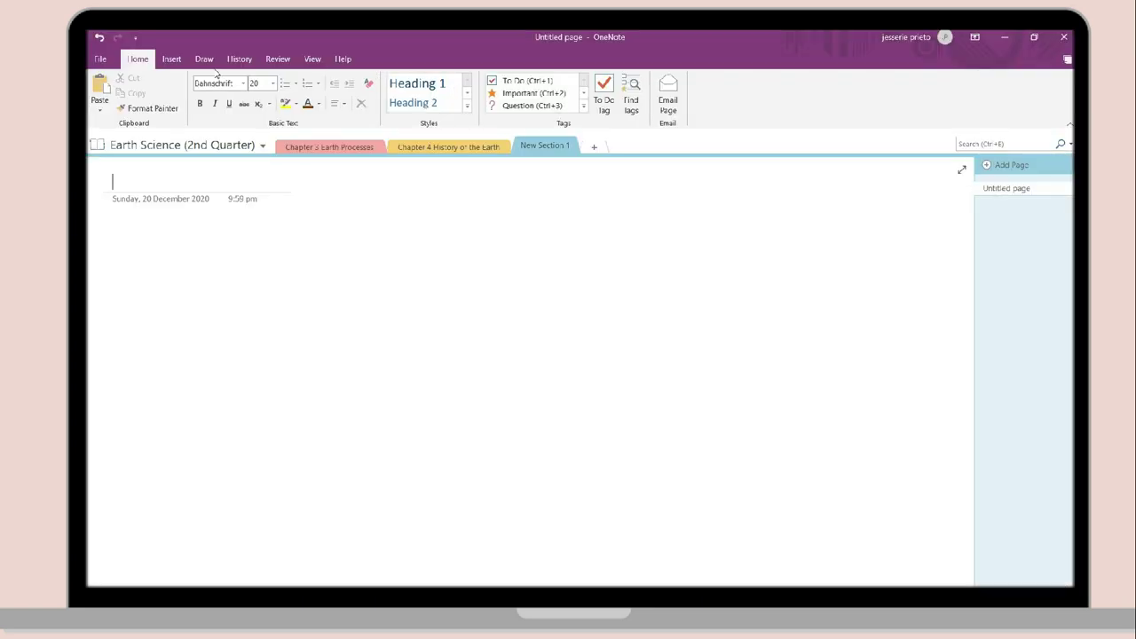
left_click(171, 59)
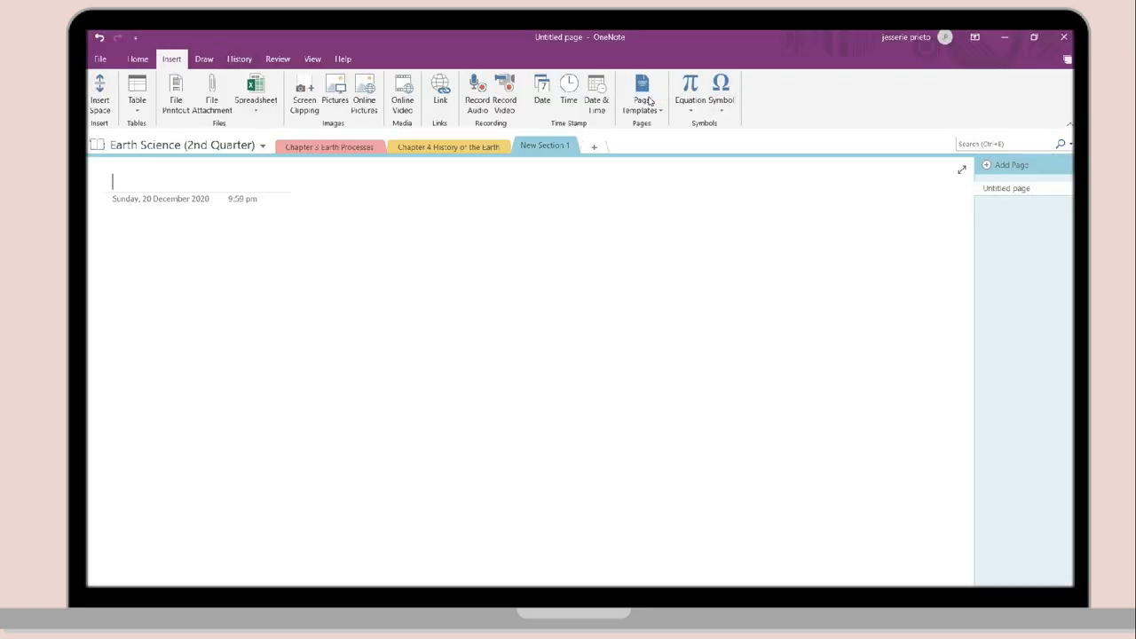
left_click(646, 98)
left_click(663, 126)
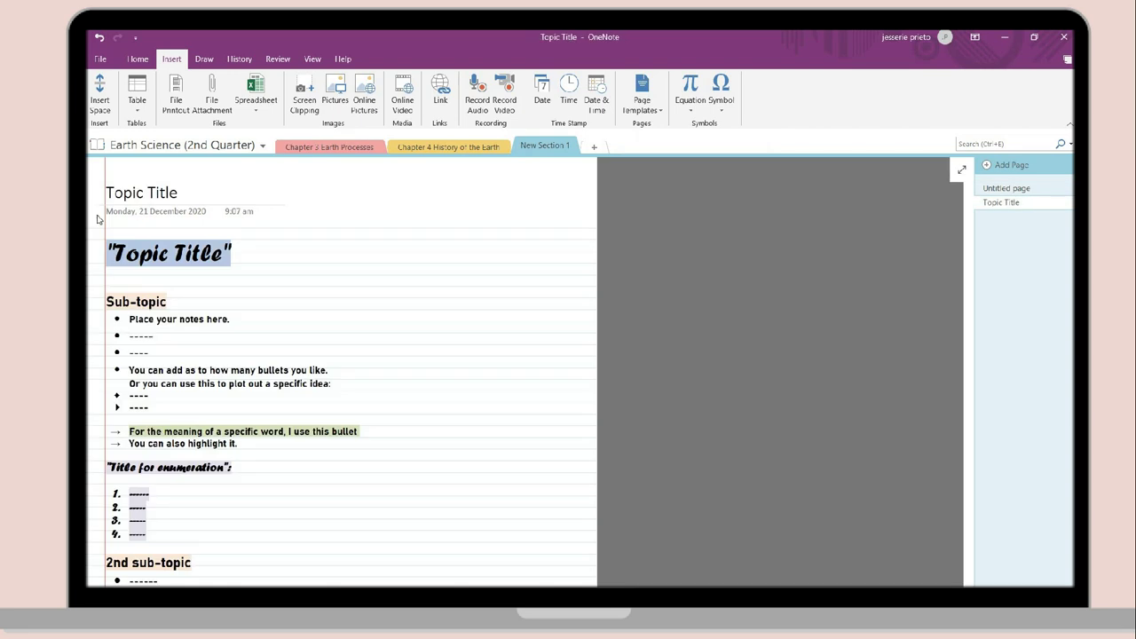
Replace the template's body text below the "Topic Title" heading with the captured textbook picture.
key("ctrl+a")
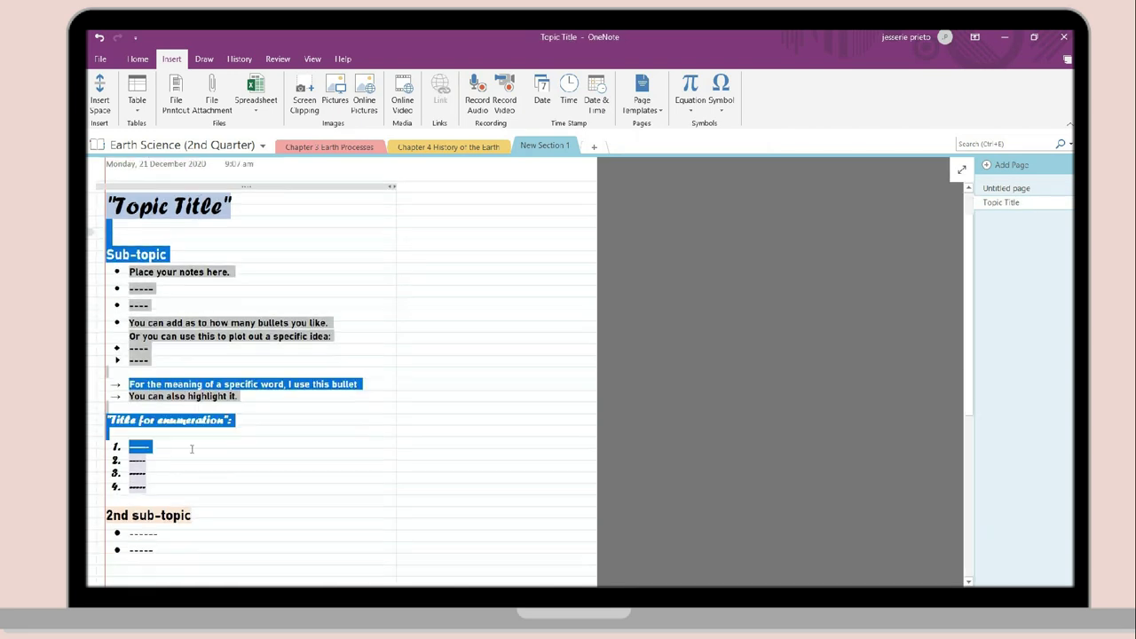
scroll(195, 445, "down", 3)
type("The processes that happen inside the Earth are called endogenic processes. These processes are important parts of the Earth system for they are the ones that cause changes on the Earth's surface. These processes include the heating of the Earth's interior, formation of magma, and metamorphism of rocks. Heating the Earth's Interior The Earth's core is extremely hot. Its temperature is about 6000 °C, which is similar to the surface temperature of the Sun. The heat in the Earth's interior comes from three different sources: (1) heat that was left during the formation of the Earth, (2) the gravitational pressure on the core caused by the tidal forces of the Sun, Moon, other planets and the rotation of the Earth, and (3) the radioactive decay of elements in the core.")
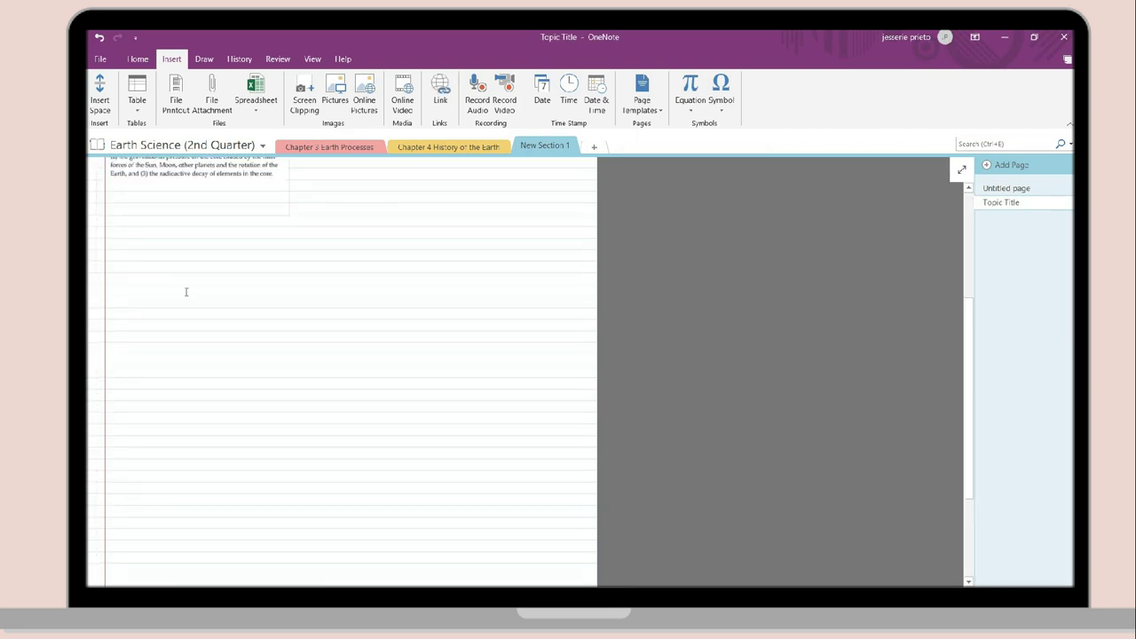
scroll(310, 324, "up", 2)
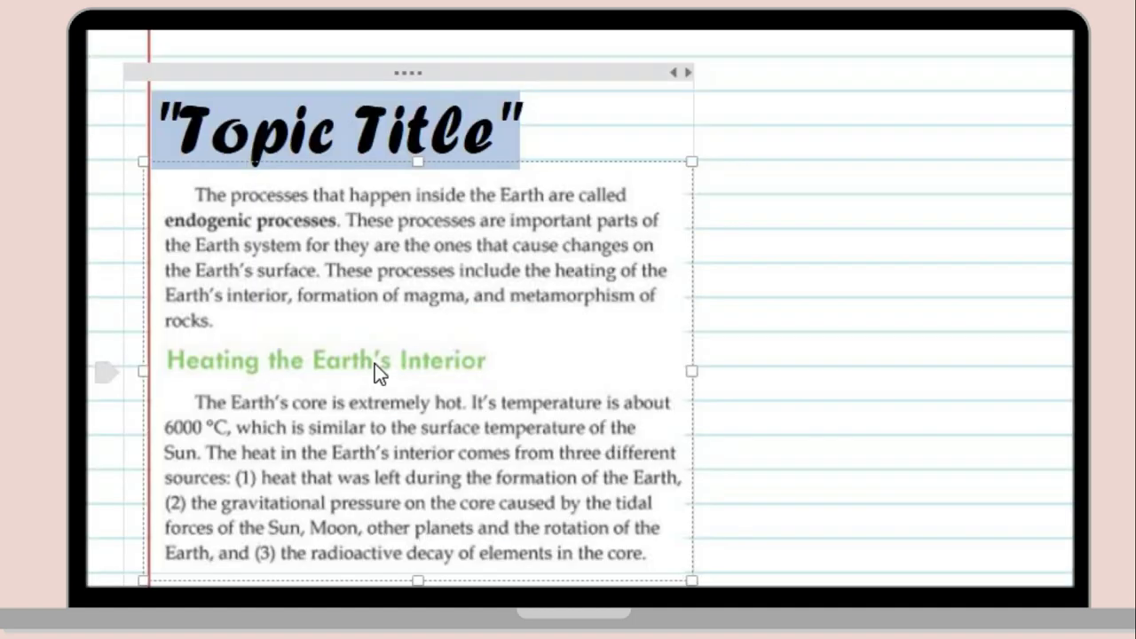
Copy the machine-generated description from the picture's alt text and replace the picture with that text.
right_click(185, 374)
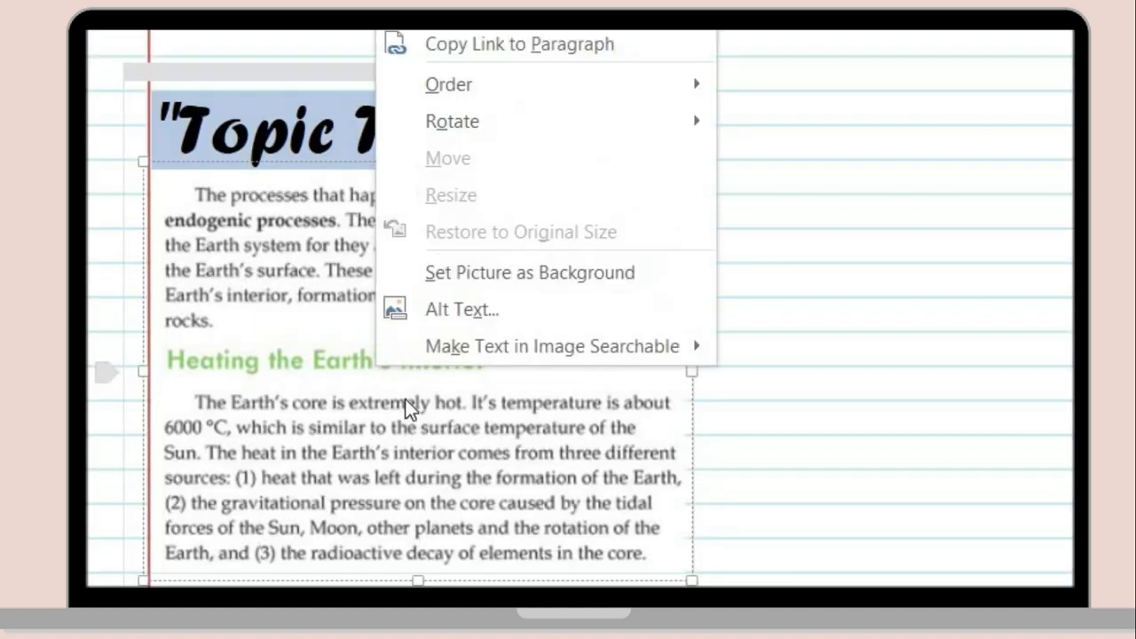
left_click(477, 300)
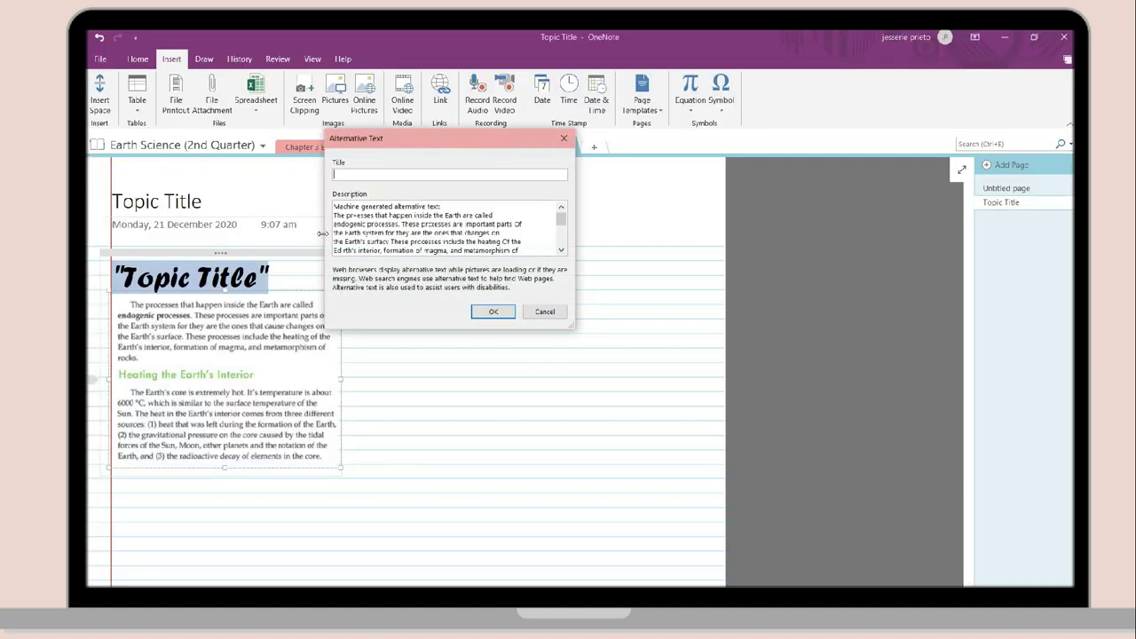
left_click_drag(427, 249, 527, 262)
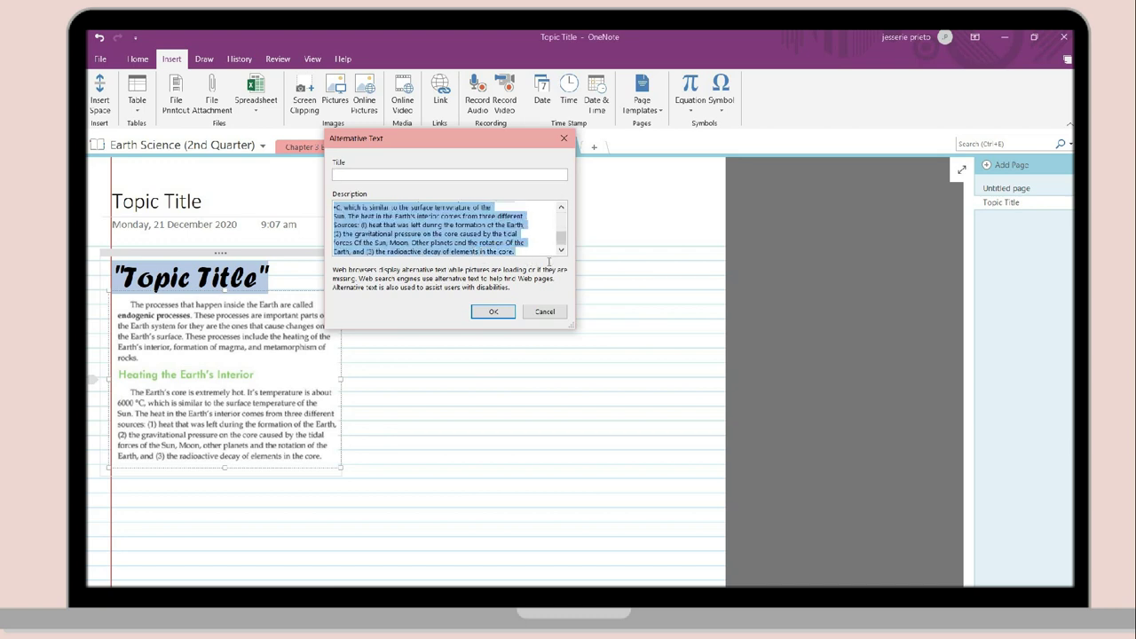
left_click(555, 312)
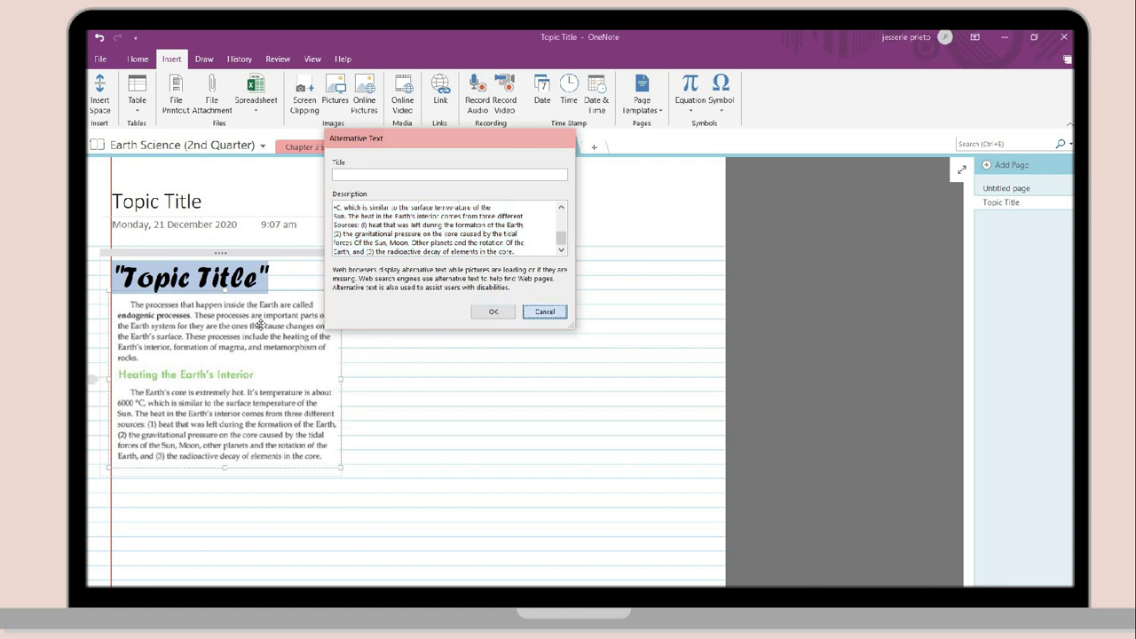
key("Delete")
type("The pr«esses that happen inside the Earth are called endogenic processes. These prcxesses are important parts Of the Earth system for they are the ones that changes on the Earth's surfacy These processes include the heating Of the Ed rth's interior, formation of magma, and metamorphism of r«ks. Heating the Earth's Interior The Earth's core is extremely hot. It's temperature is about •C, which is similar to the surface temvvrature of the Sun. The heat in the Earth's interior comes from three different Sources: (l) heat that was left during the formation of the Earth, (2) the gravitational pressure on the core caused by the tidal forces Of the Sun, Moon, Other planets and the rotation Of the Earth, and (3) the radioactive decay of elements in the core.")
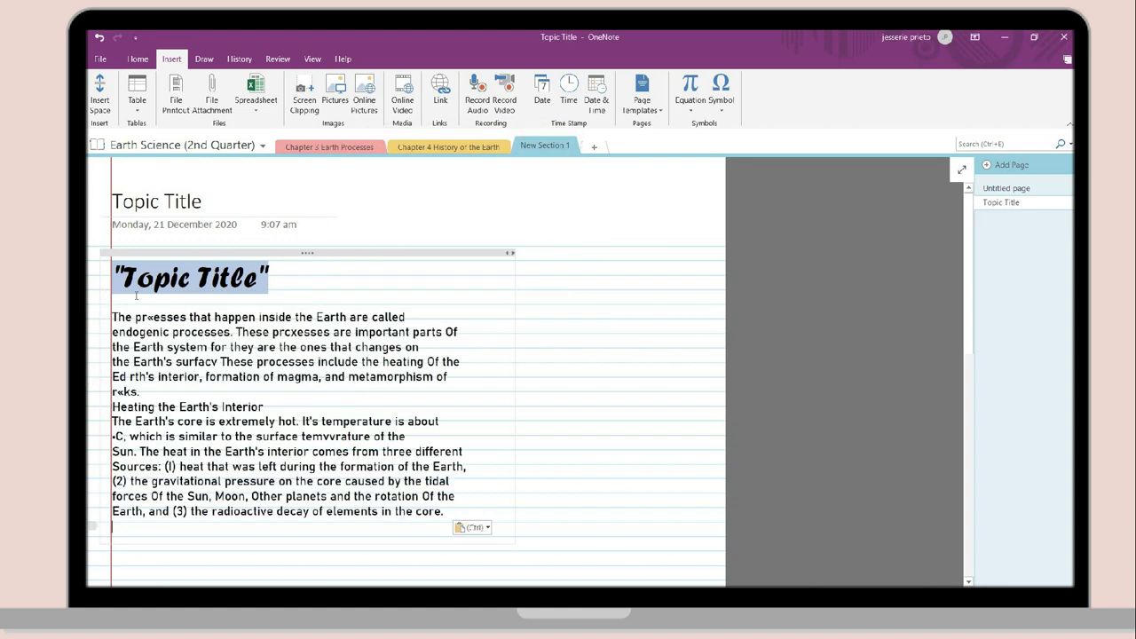
Correct the misread words in the pasted text to "processes", "surface", "Earth's", "rocks" and "temperature".
left_click(157, 317)
key("BackSpace")
type("oc")
right_click(293, 333)
left_click(319, 376)
right_click(206, 359)
left_click(235, 365)
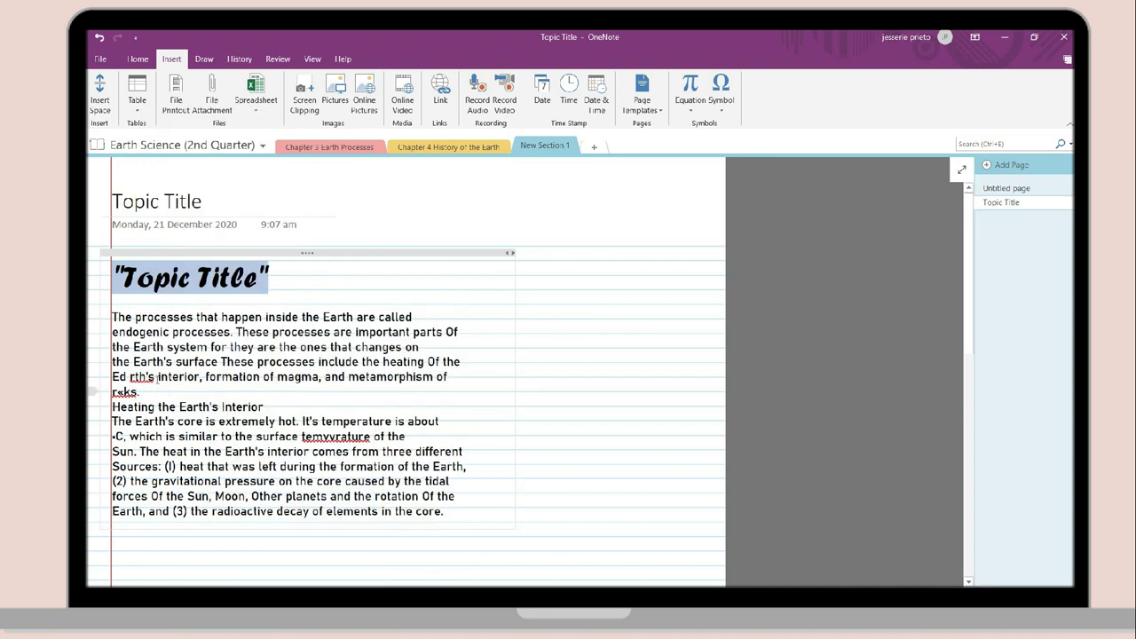
scroll(446, 380, "down", 1)
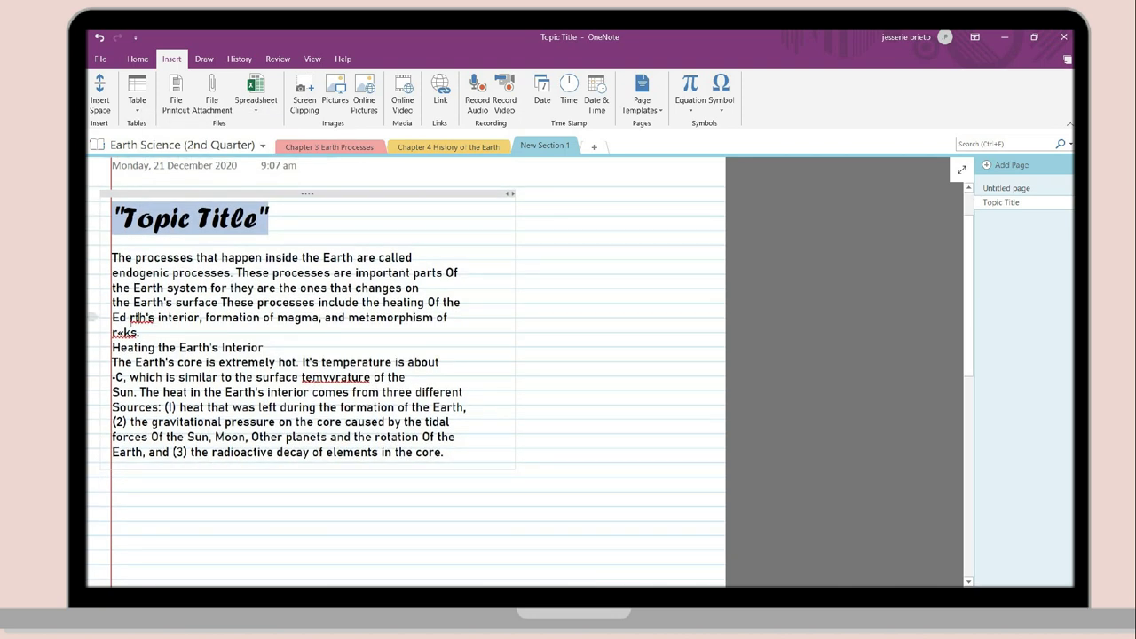
type("Earth's")
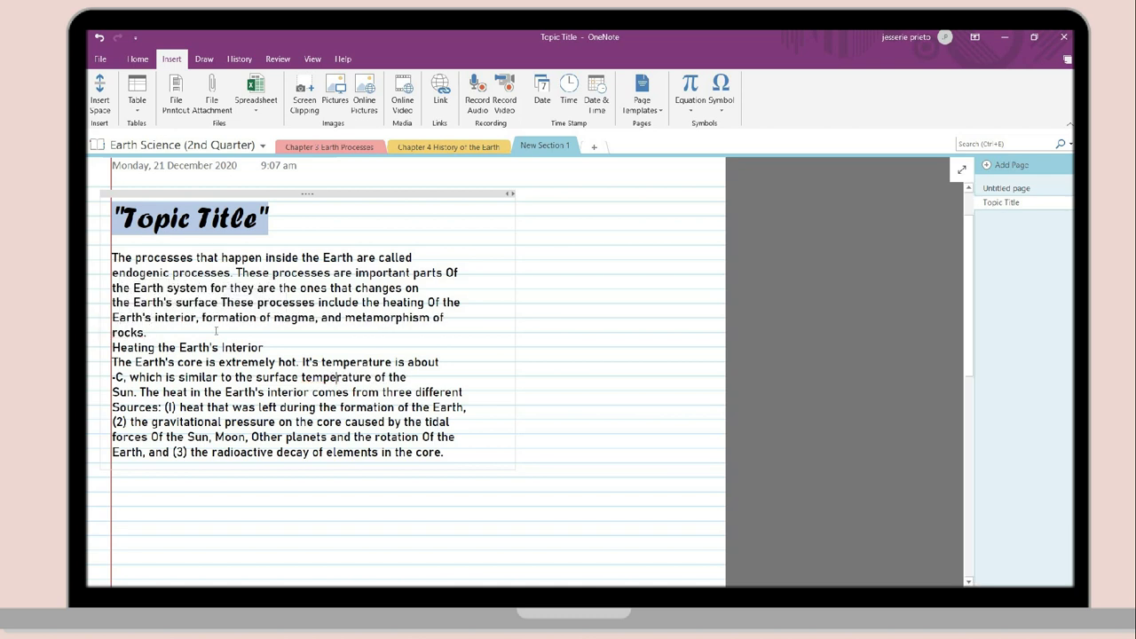
Widen the note container and join the introductory paragraph's broken lines, with a blank line before "Heating the Earth's Interior".
left_click_drag(514, 252, 715, 252)
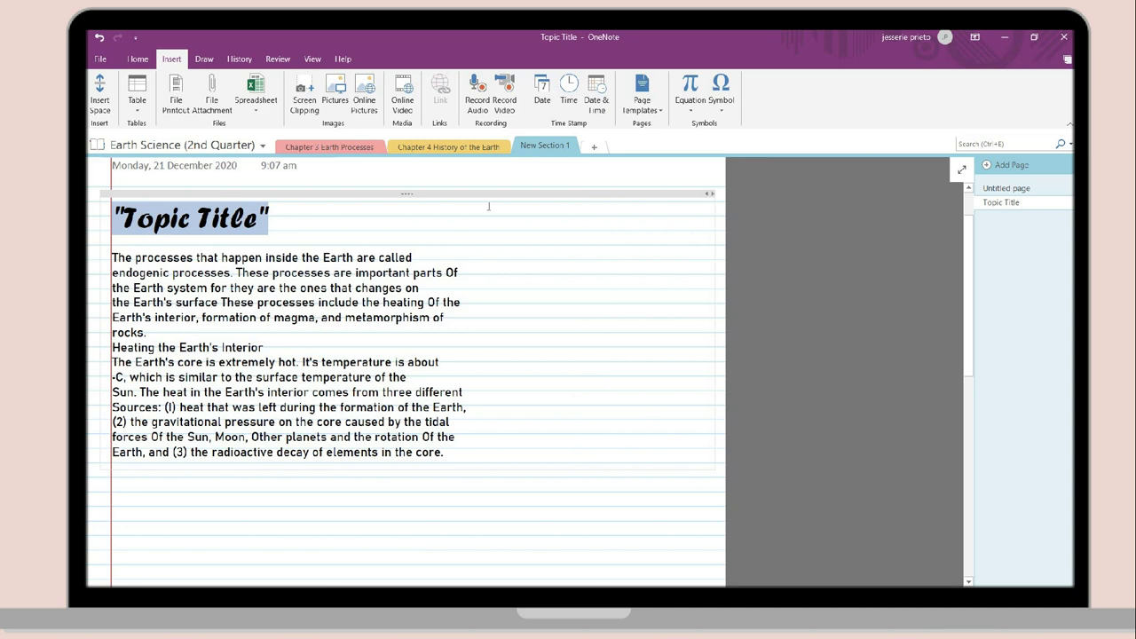
left_click(114, 273)
key("BackSpace")
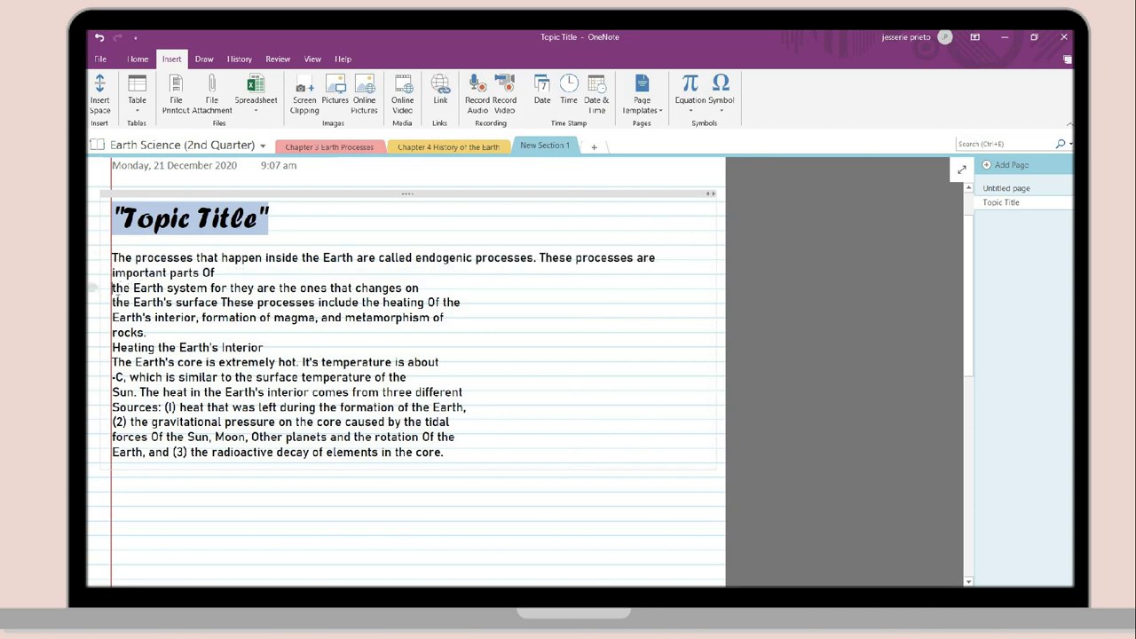
left_click(114, 288)
key("BackSpace")
left_click(114, 288)
key("BackSpace")
left_click(113, 303)
key("BackSpace")
left_click(113, 303)
key("BackSpace")
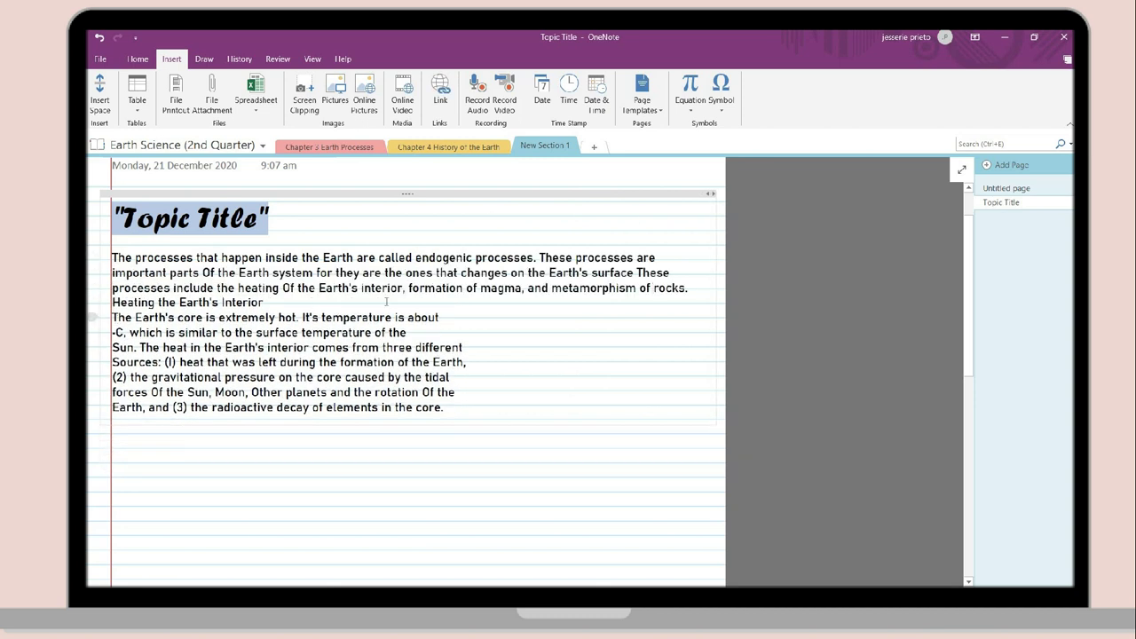
left_click(703, 287)
key("Return")
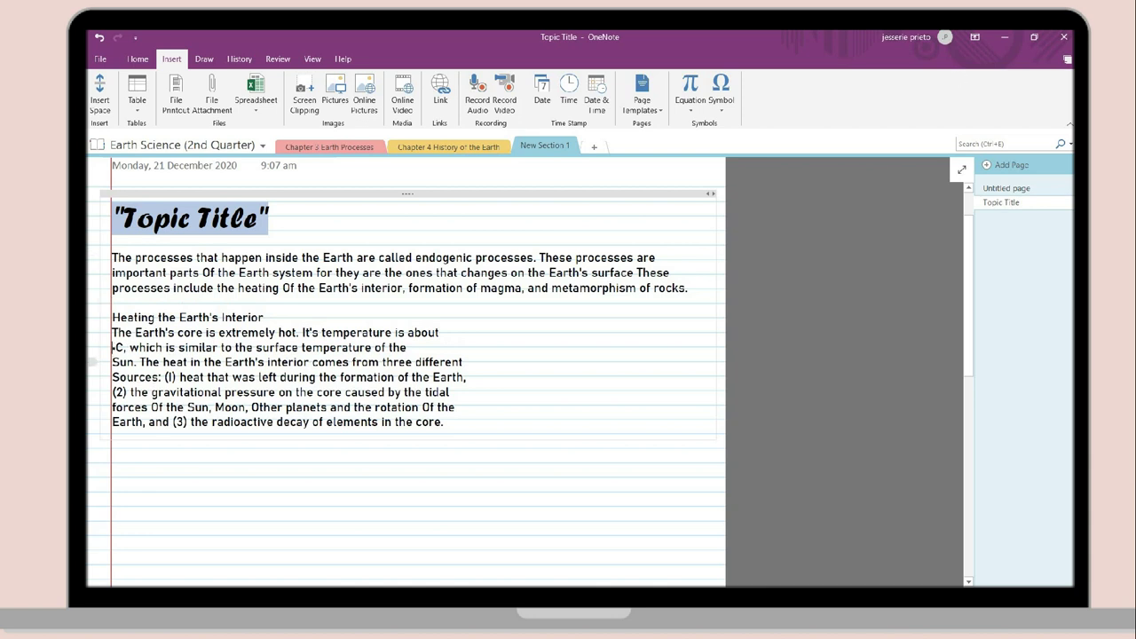
Arrange OneNote and the browser side by side, giving OneNote slightly more than half of the screen width.
left_click_drag(742, 38, 89, 108)
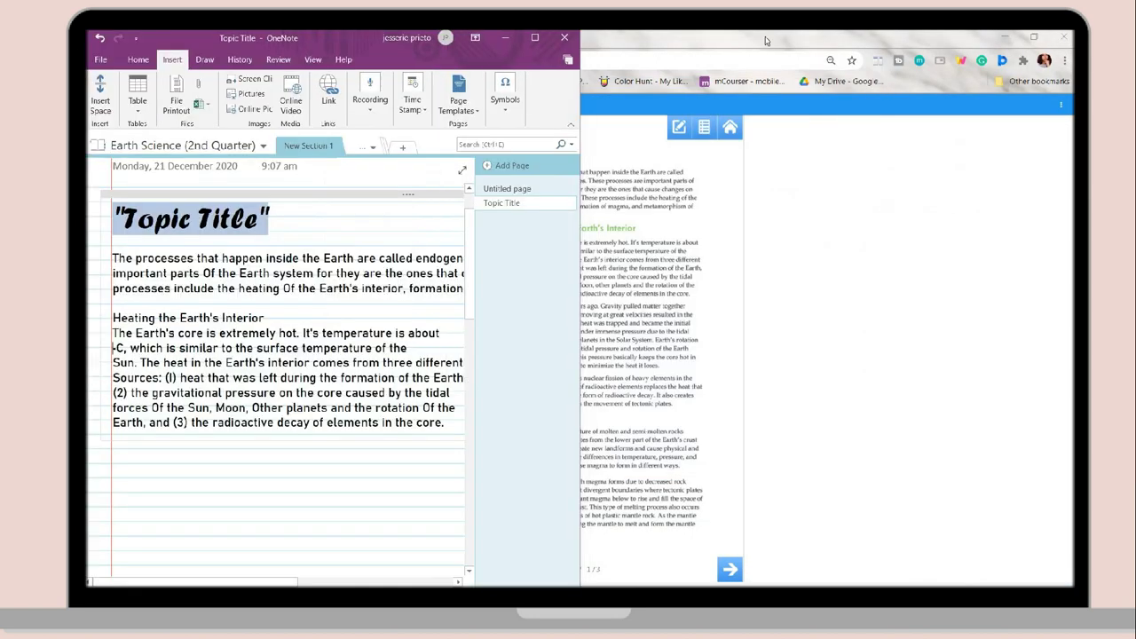
left_click(766, 41)
key("super+Right")
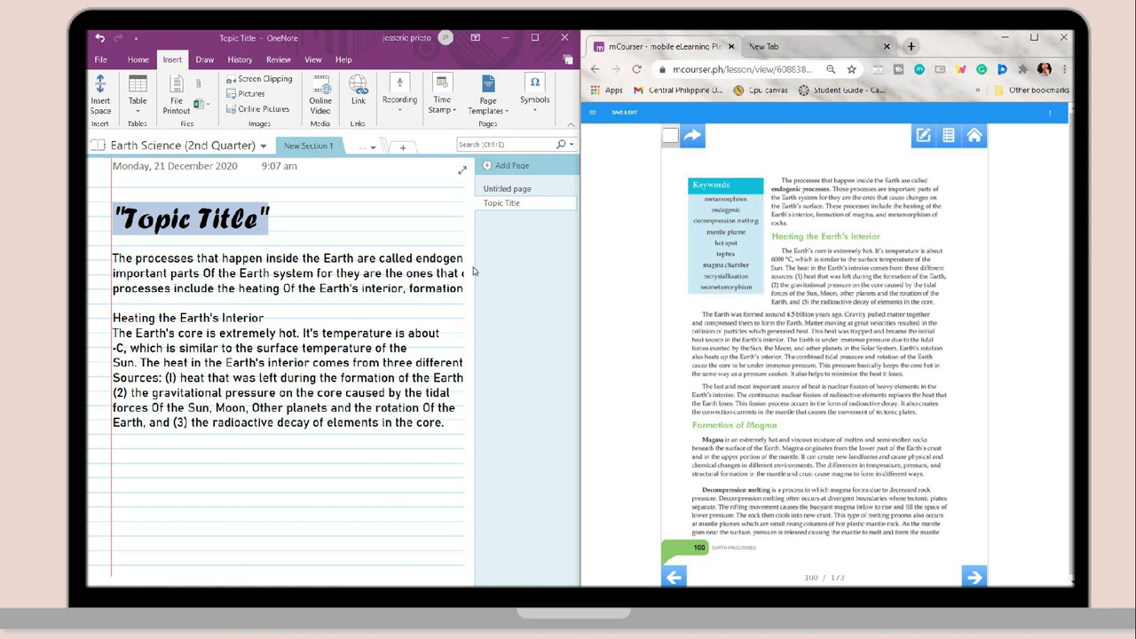
left_click_drag(581, 270, 654, 271)
Correct the core temperature to 6000C and reflow the Heating the Earth's Interior text, starting a separate paragraph at "The heat in the Earth's interior".
left_click(250, 347)
key("Return")
key("Return")
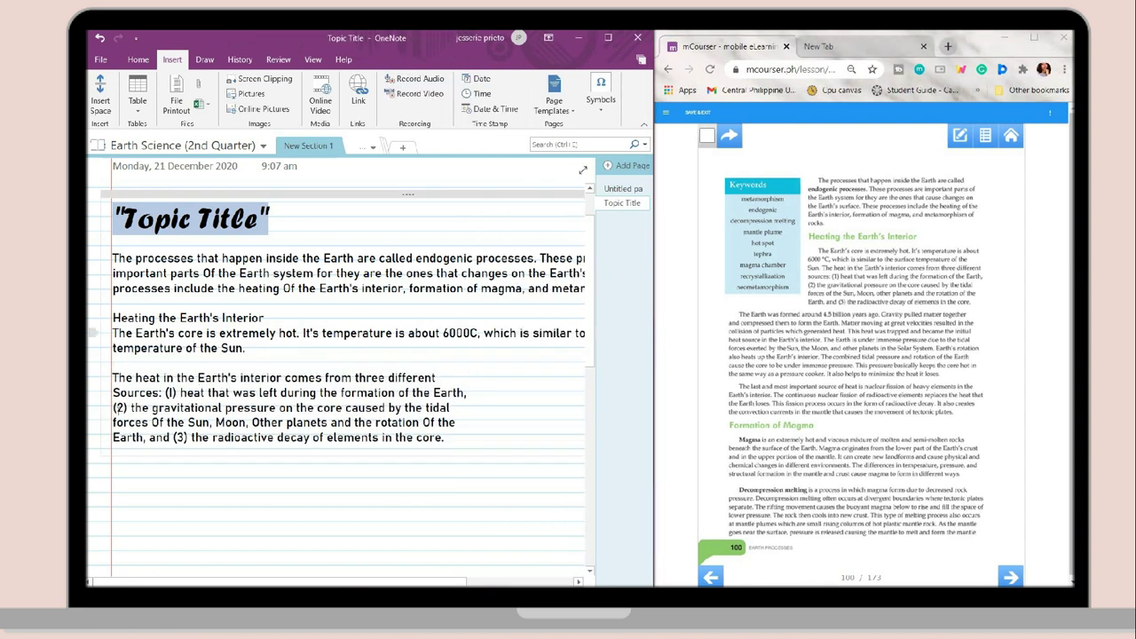
left_click(113, 408)
key("BackSpace")
left_click(114, 423)
key("BackSpace")
Snip the rest of page 100, from "The Earth was formed" to the last line, and paste it below the notes.
left_click(520, 469)
scroll(432, 336, "down", 2)
scroll(431, 335, "up", 3)
key("super+shift+s")
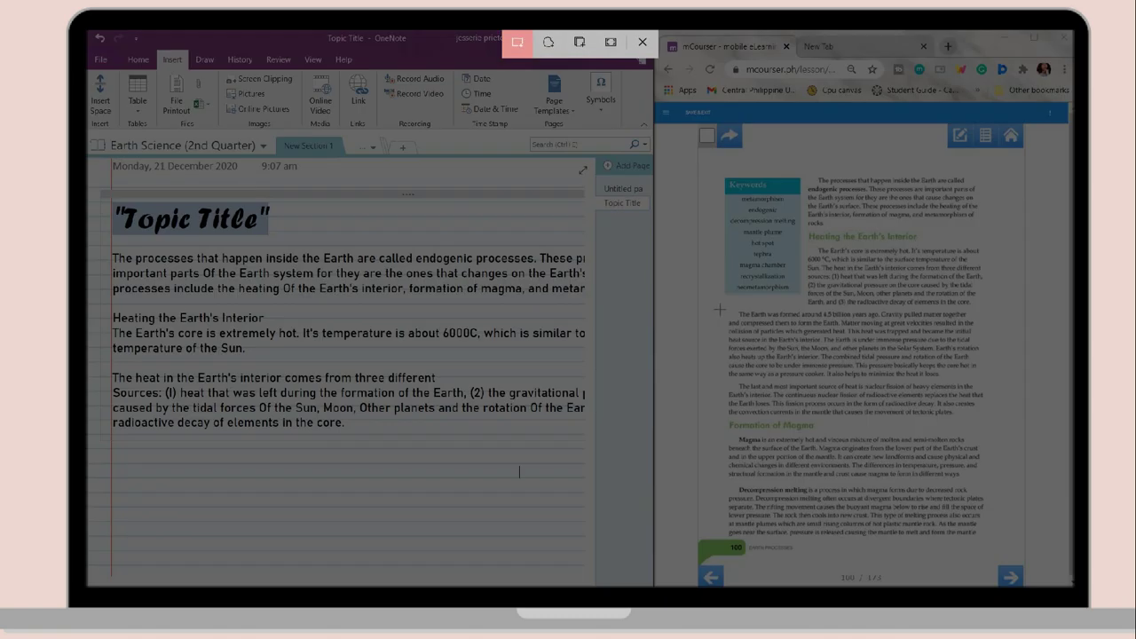
left_click_drag(719, 306, 992, 545)
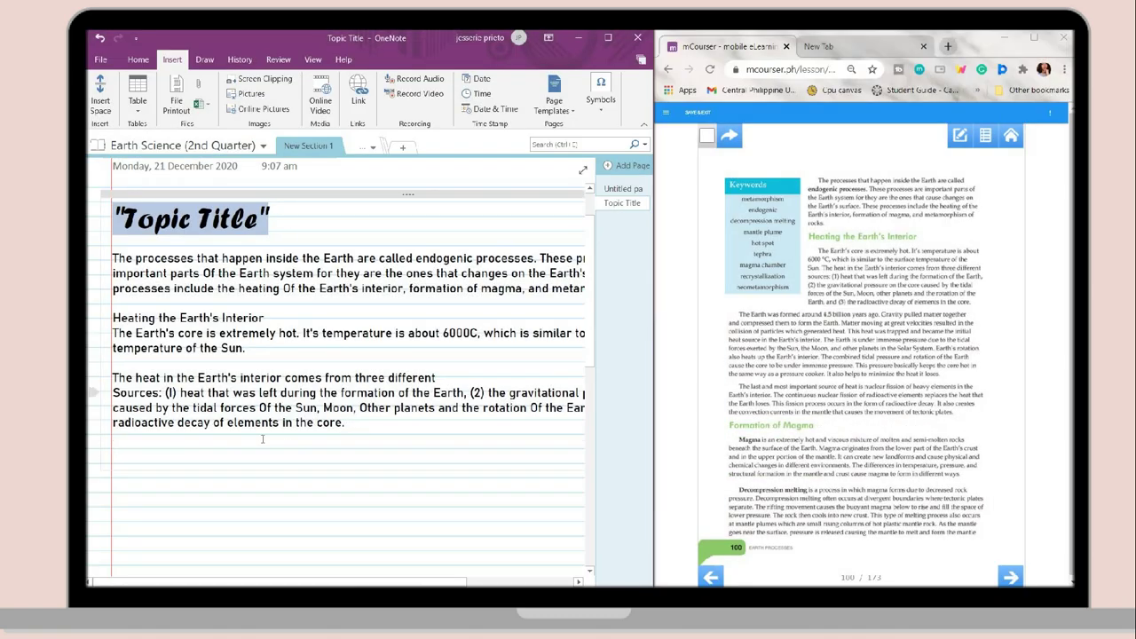
key("ctrl+v")
Swap the second pasted snip for the text copied from its alt text description.
right_click(275, 329)
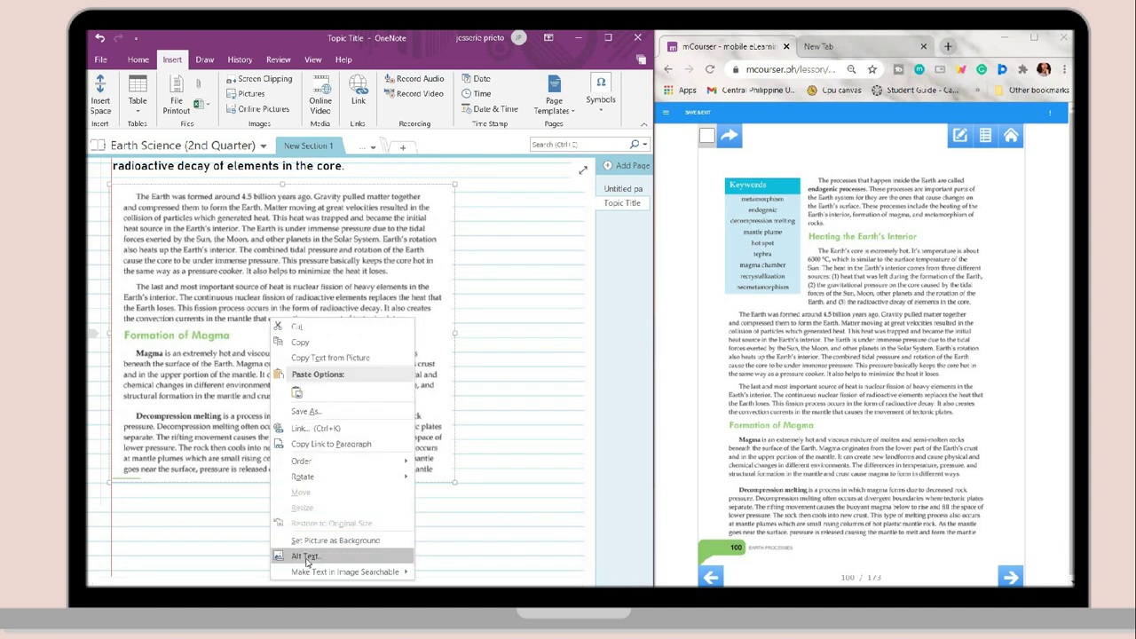
left_click(306, 558)
left_click_drag(330, 217, 523, 293)
left_click(545, 311)
left_click(323, 370)
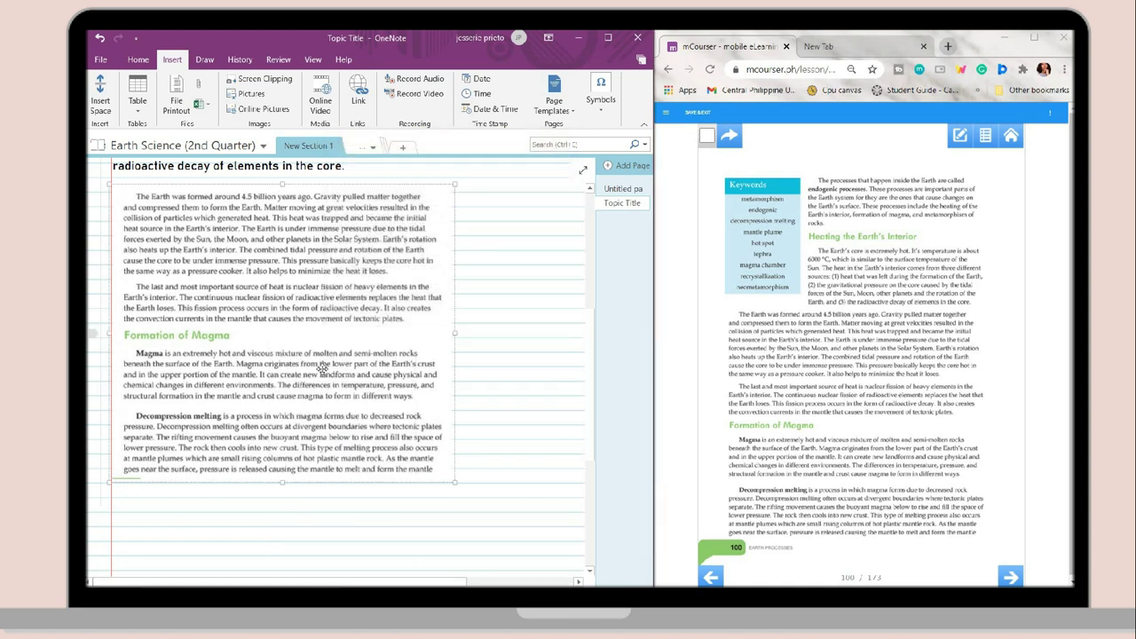
key("Delete")
key("ctrl+v")
Join the broken lines from "The Earth was formed around 4.5 billion years ago" through "tectonic plates" into one continuous paragraph.
scroll(444, 346, "up", 3)
scroll(565, 309, "down", 4)
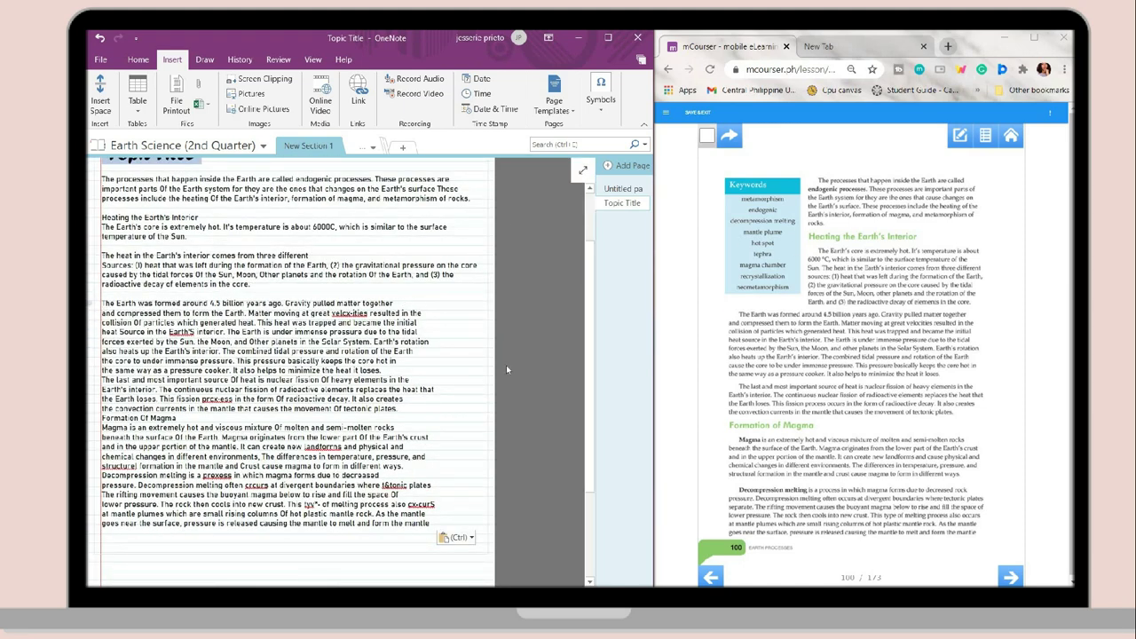
left_click(102, 314)
key("BackSpace")
left_click(102, 322)
key("BackSpace")
left_click(102, 333)
key("BackSpace")
left_click(102, 343)
key("BackSpace")
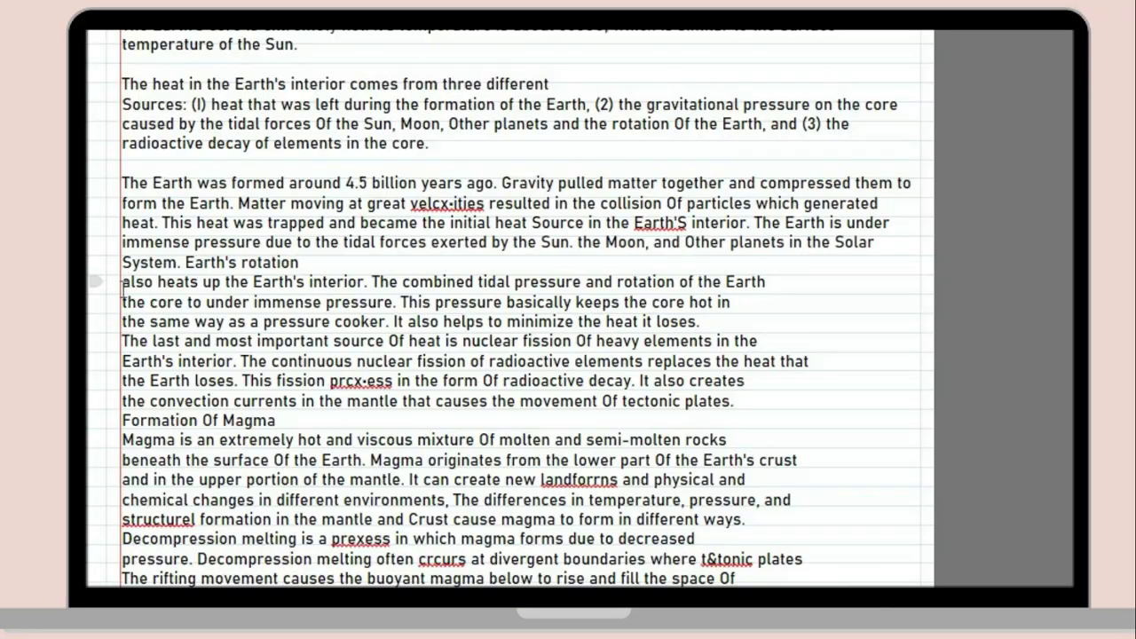
left_click(122, 282)
key("BackSpace")
left_click(122, 301)
key("BackSpace")
left_click(122, 321)
key("BackSpace")
left_click(123, 340)
key("BackSpace")
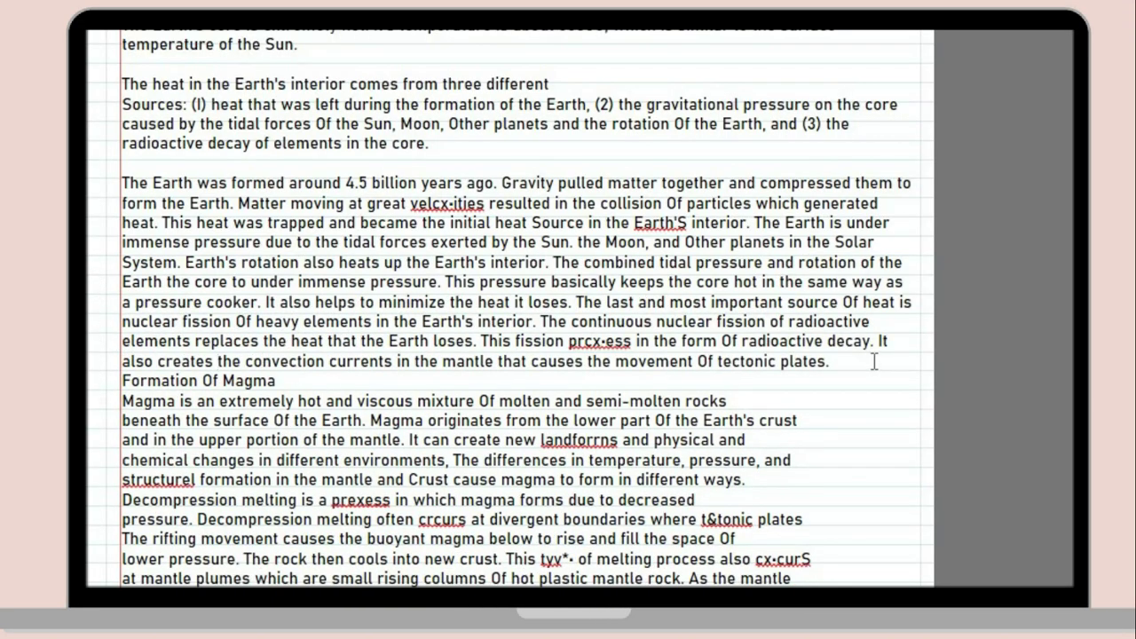
Set the "Formation Of Magma" heading off with a blank line and join the broken lines beneath it into one continuous paragraph.
left_click(874, 361)
key("Return")
key("BackSpace")
key("BackSpace")
key("BackSpace")
key("BackSpace")
key("BackSpace")
key("BackSpace")
key("BackSpace")
key("BackSpace")
key("BackSpace")
key("BackSpace")
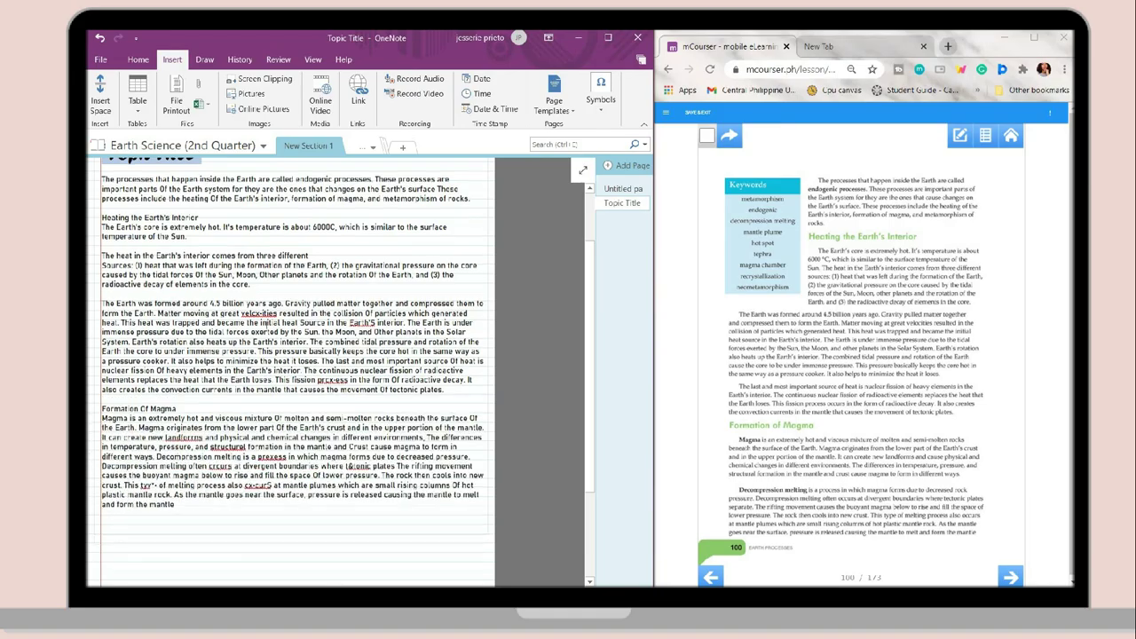
Correct the misspelled words "velocities", "Earth's" and "process" in the paragraph starting "The Earth was formed" using the spelling suggestions.
scroll(267, 323, "up", 2)
right_click(265, 339)
left_click(288, 347)
right_click(344, 351)
left_click(366, 359)
right_click(329, 424)
left_click(355, 217)
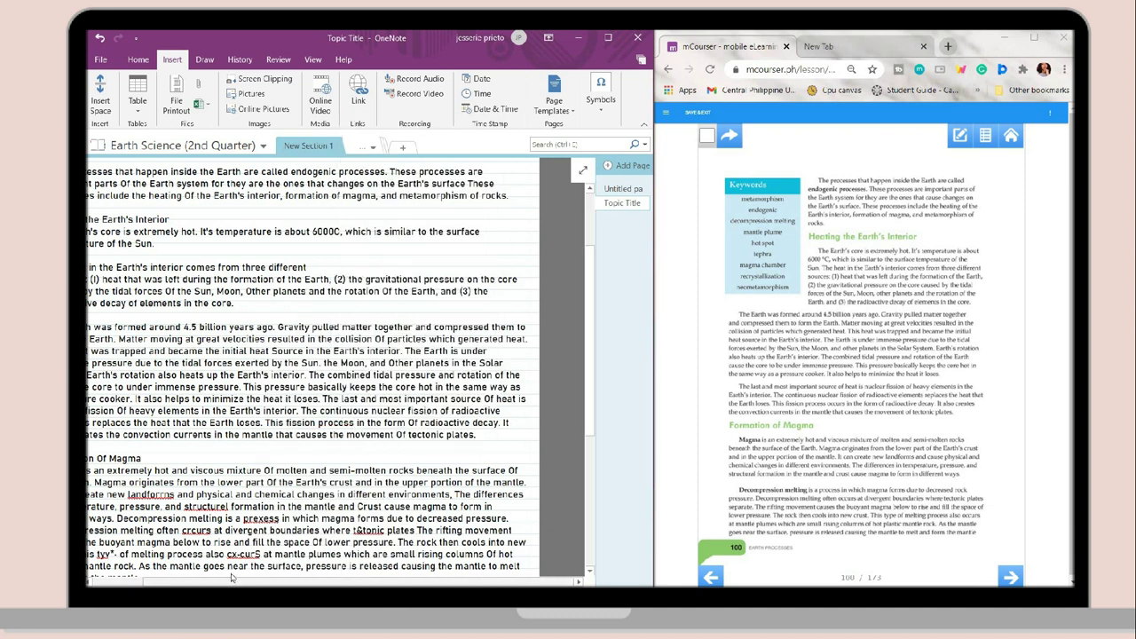
Correct the misspelled words in the Formation Of Magma text to "landforms", "structural", "process", "occurs" and "tectonic" using the spelling suggestions.
left_click_drag(232, 580, 179, 580)
scroll(213, 399, "down", 2)
right_click(209, 402)
left_click(241, 167)
right_click(259, 412)
left_click(293, 149)
right_click(249, 437)
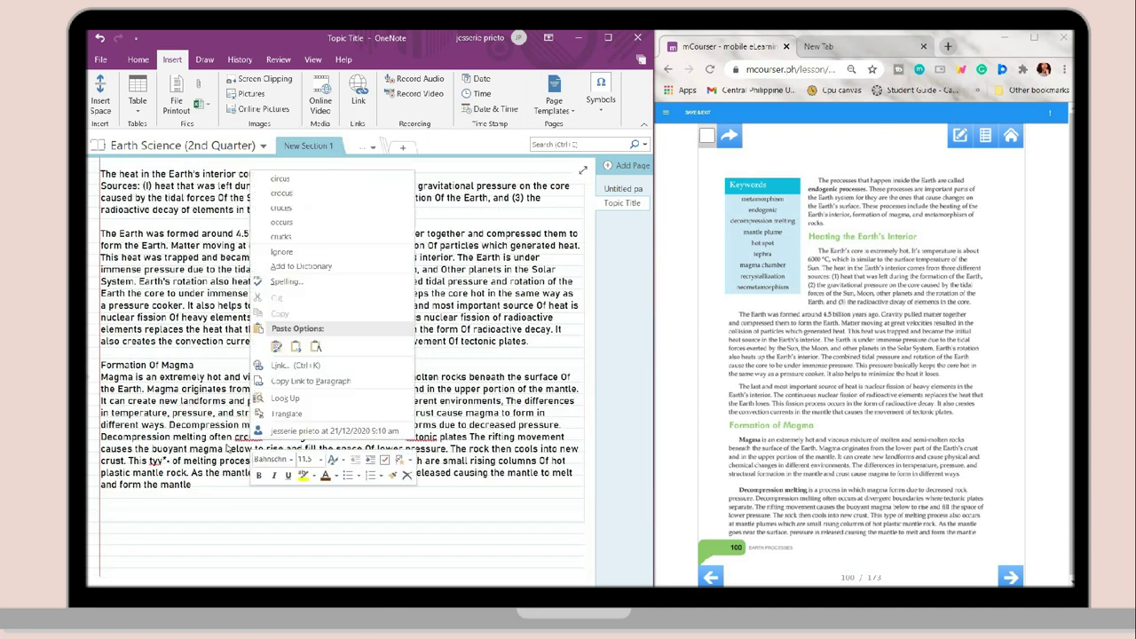
left_click(281, 222)
right_click(305, 424)
left_click(337, 165)
Start a separate paragraph at "Decompression melting" and fix its garbled words to read "type of melting process also occurs".
left_click(169, 425)
key("Return")
type("pe")
scroll(828, 533, "up", 3)
left_click_drag(264, 473, 237, 472)
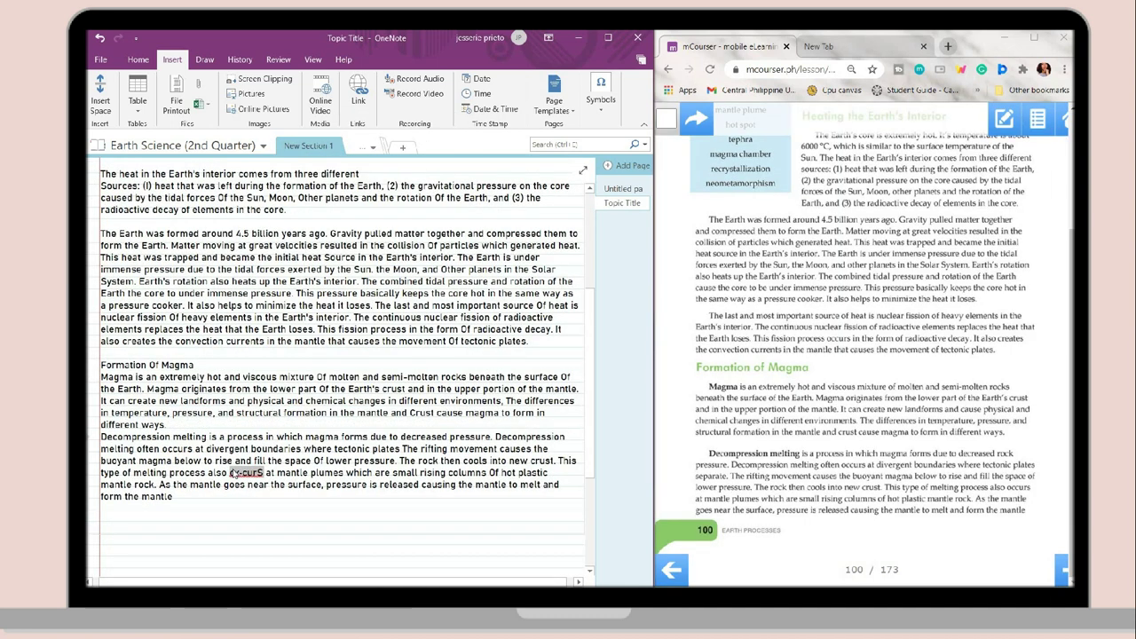
type("occurs")
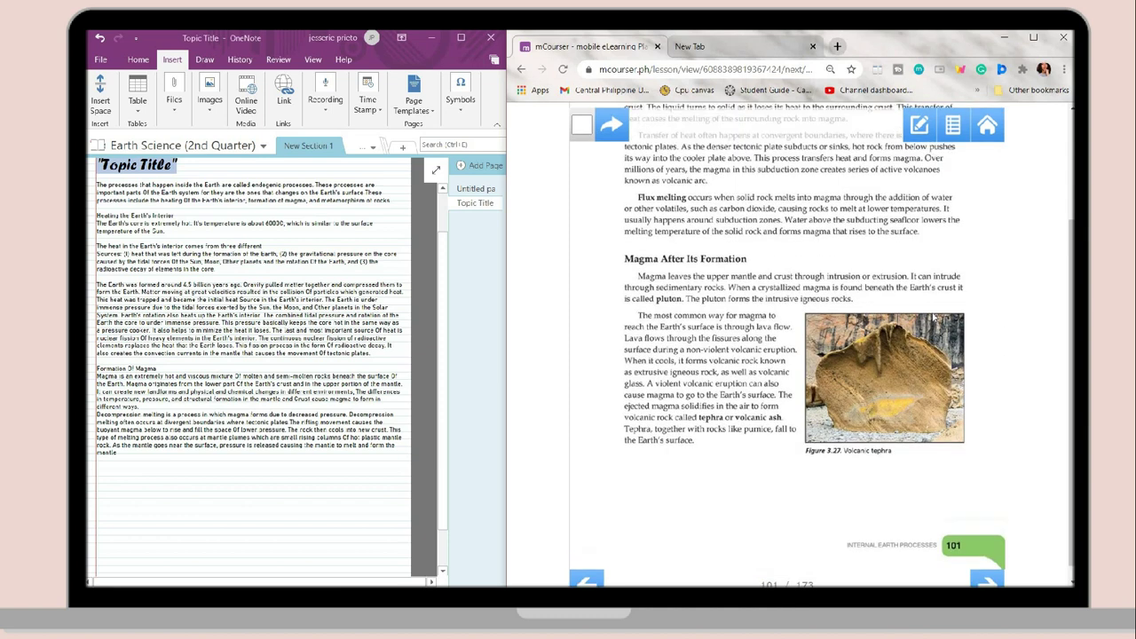
Show the text of textbook page 101, switch to Paint and paste the screenshot of the screen onto the canvas.
scroll(1069, 256, "up", 2)
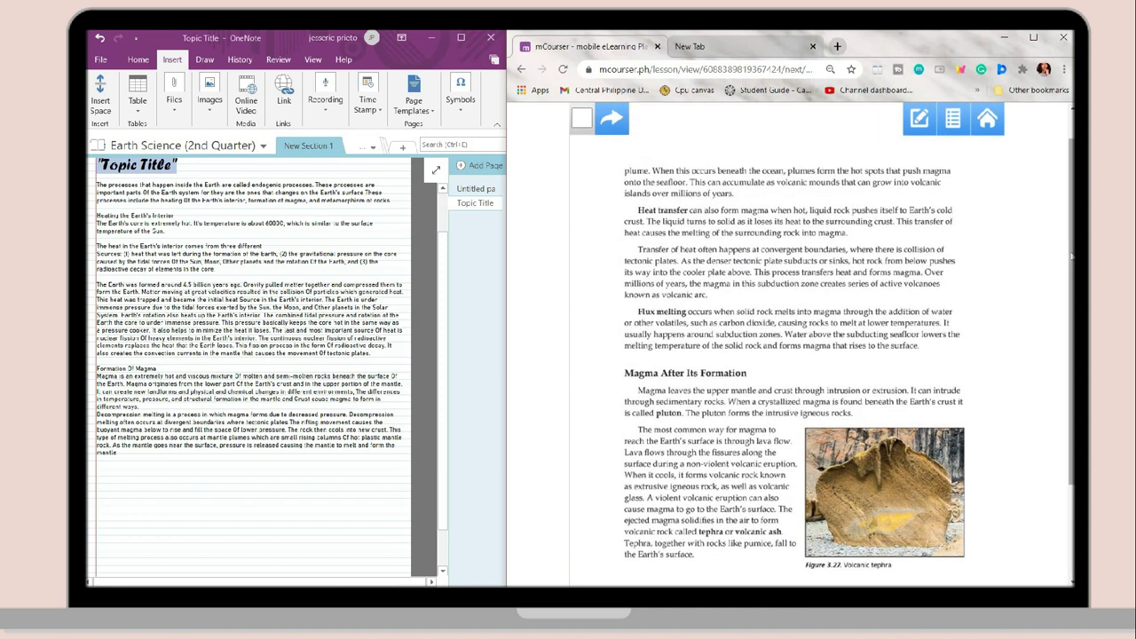
key("super")
type("paint")
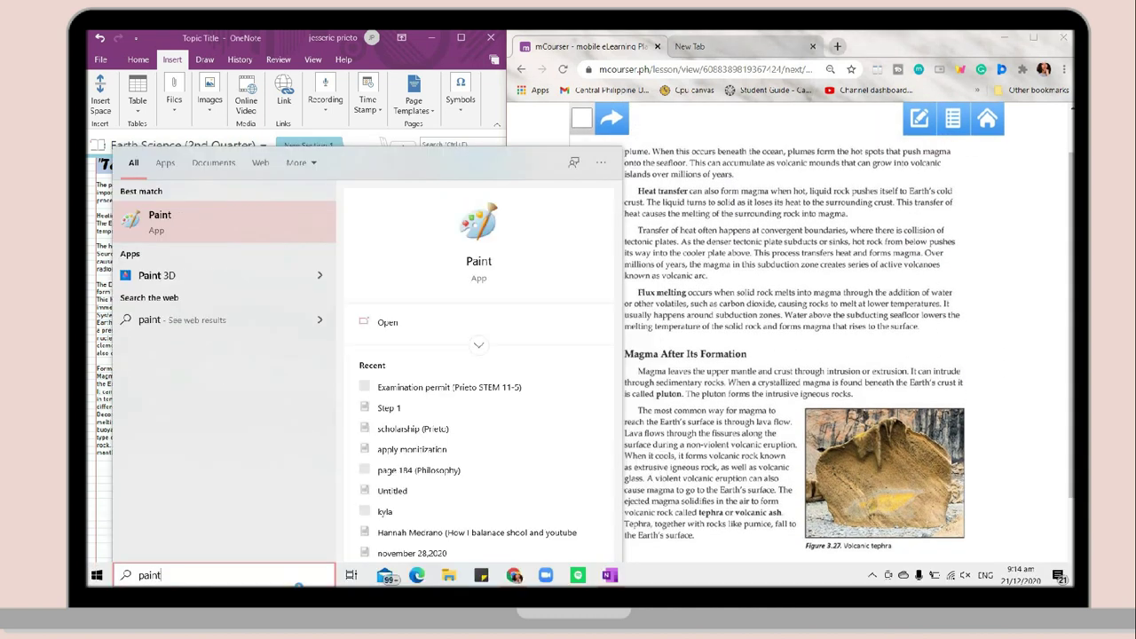
key("Return")
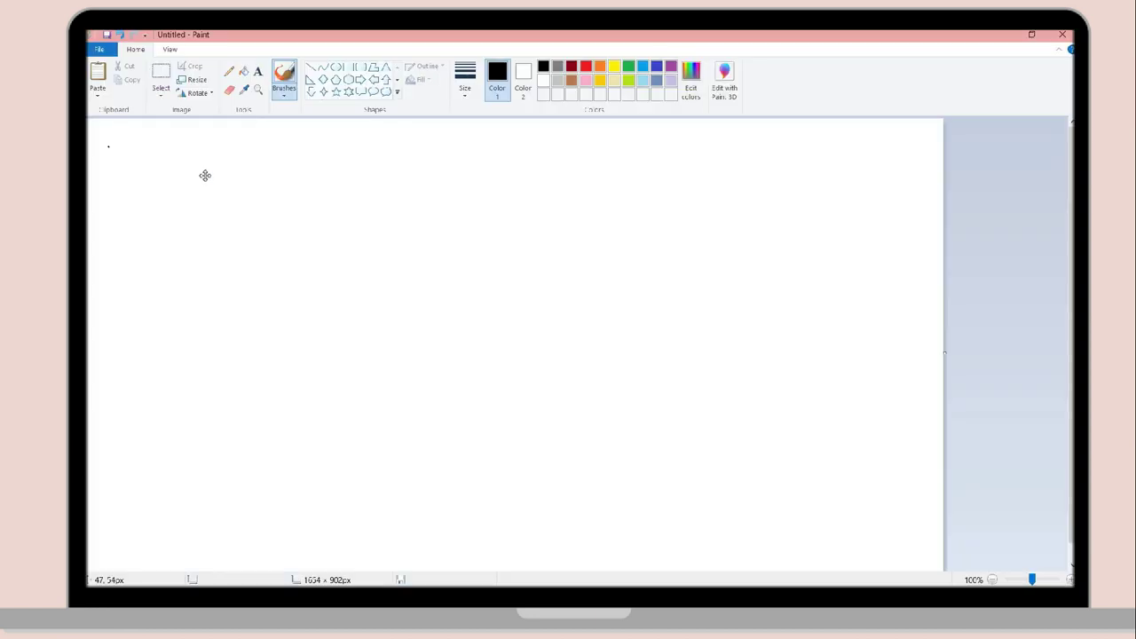
key("ctrl+v")
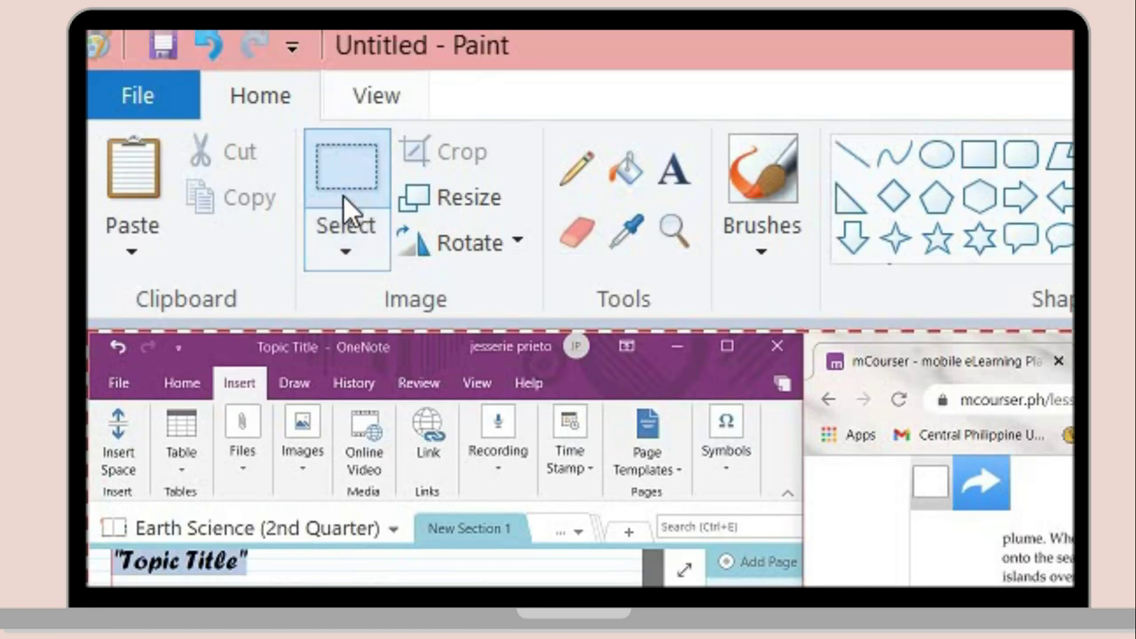
Select the page 101 area of the screenshot, from the first line down to the Volcanic tephra figure caption.
left_click(160, 80)
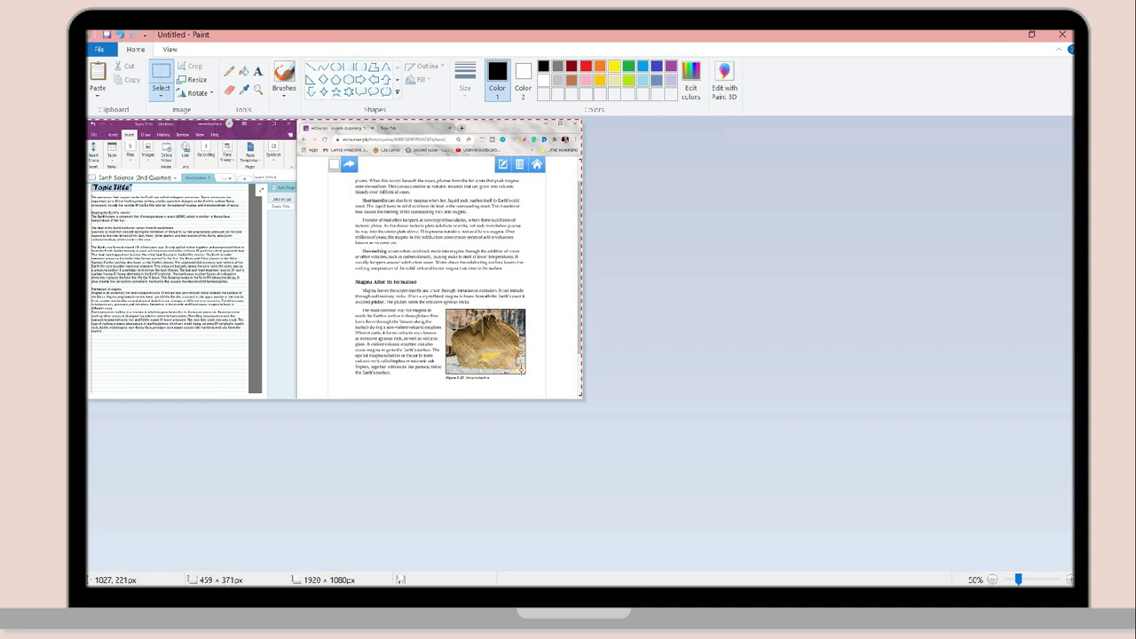
left_click_drag(527, 382, 529, 383)
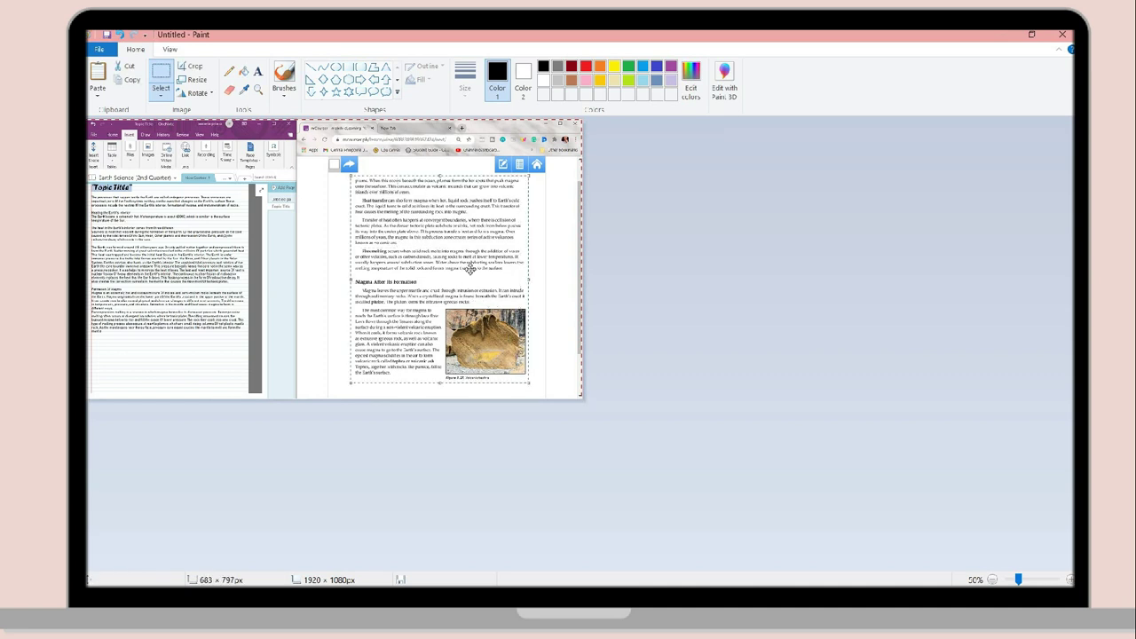
mouse_move(490, 268)
left_mouse_down()
mouse_move(338, 266)
mouse_move(254, 298)
mouse_move(422, 253)
left_mouse_up()
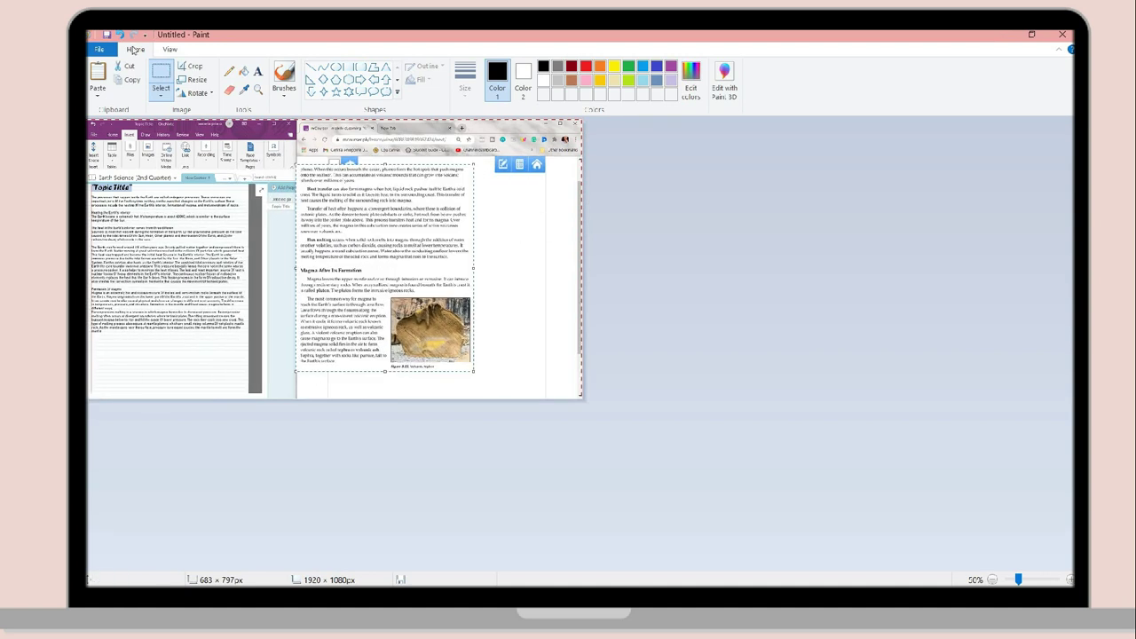
Start a new picture without saving the screenshot, paste the copied page 101 area and crop the canvas to it.
left_click(99, 50)
left_click(117, 71)
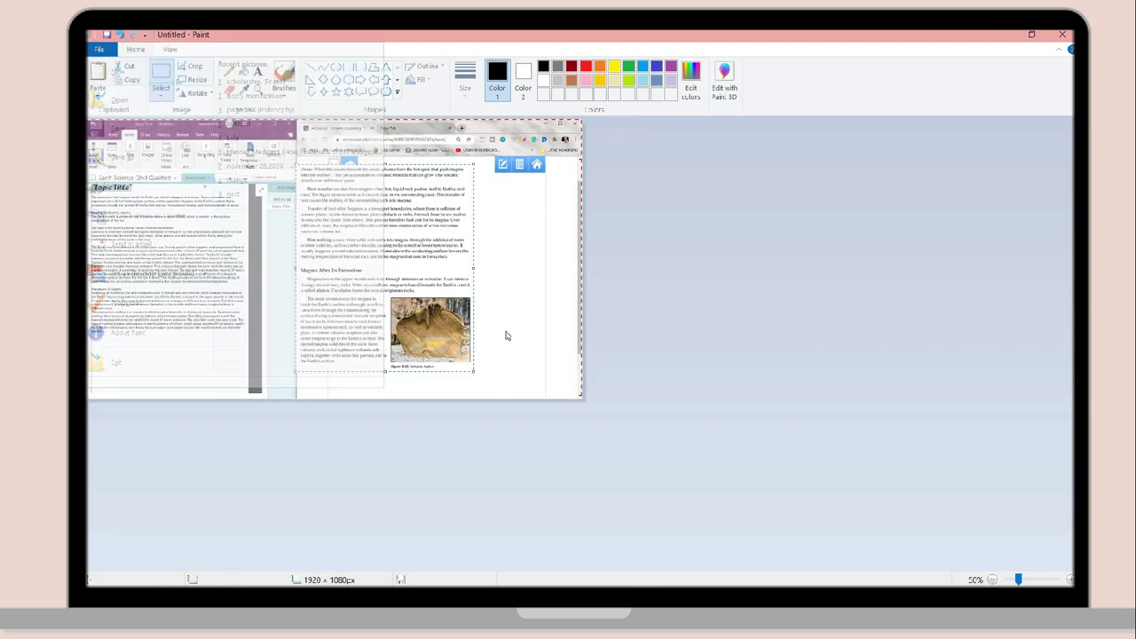
left_click(603, 315)
key("Return")
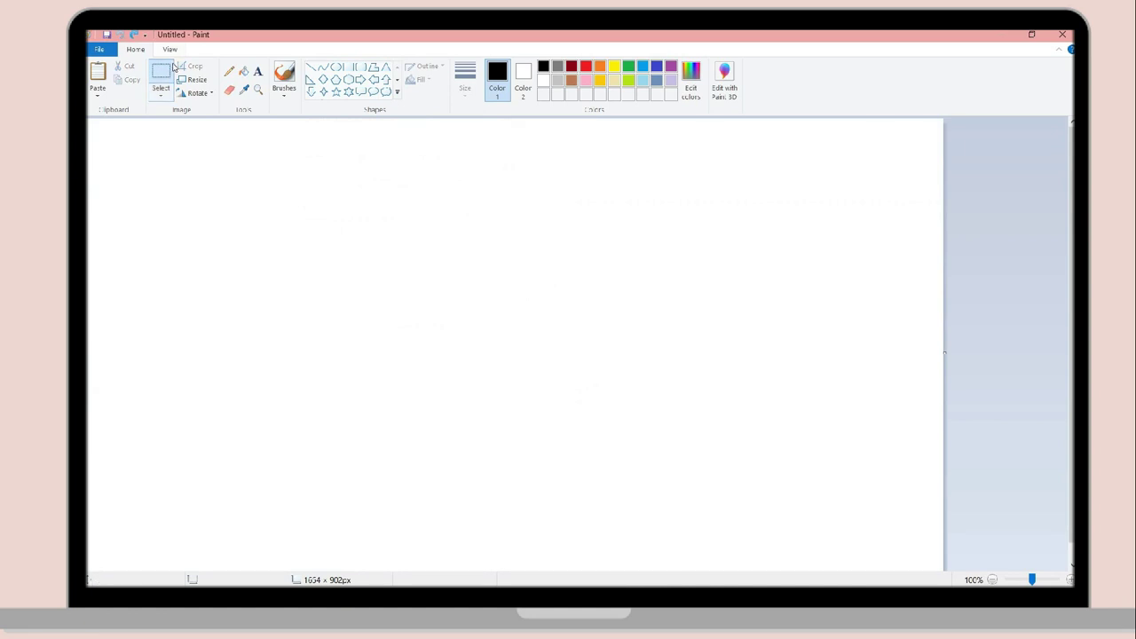
key("ctrl+v")
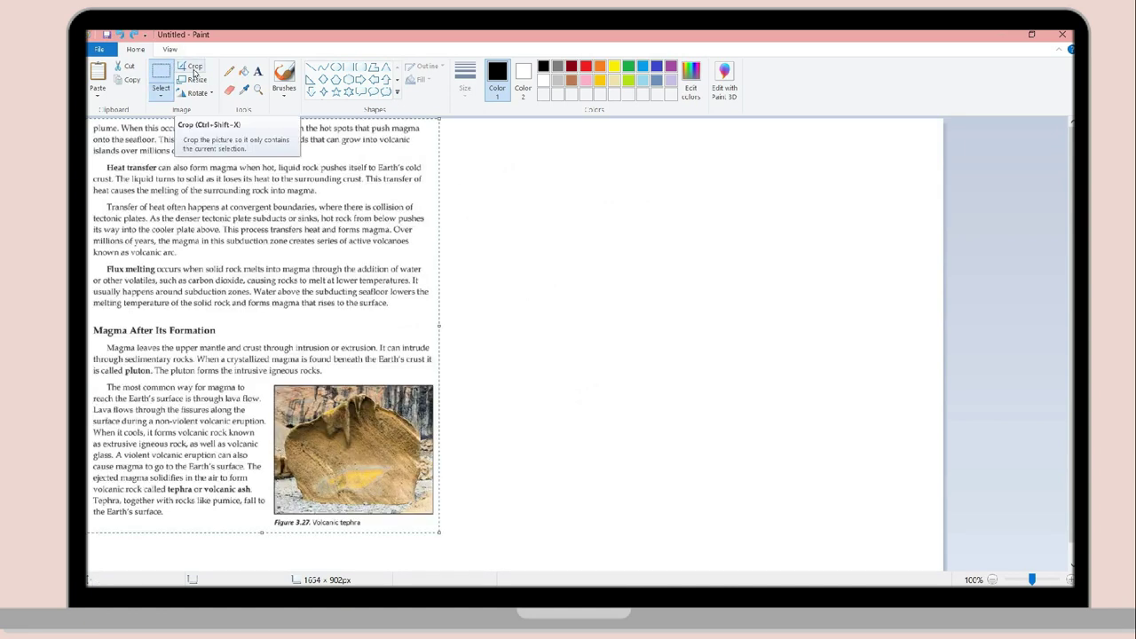
left_click(194, 71)
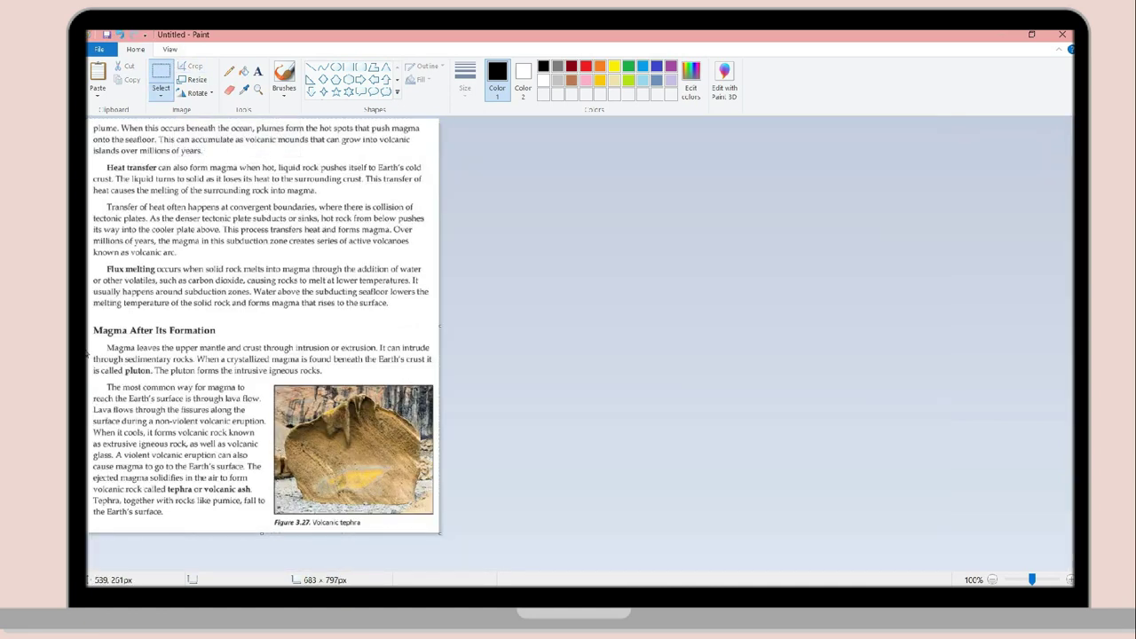
Save the cropped page as a PNG named "1" in a new folder "ebook earth science" inside the Earth science folder.
key("ctrl+s")
key("ctrl+shift+n")
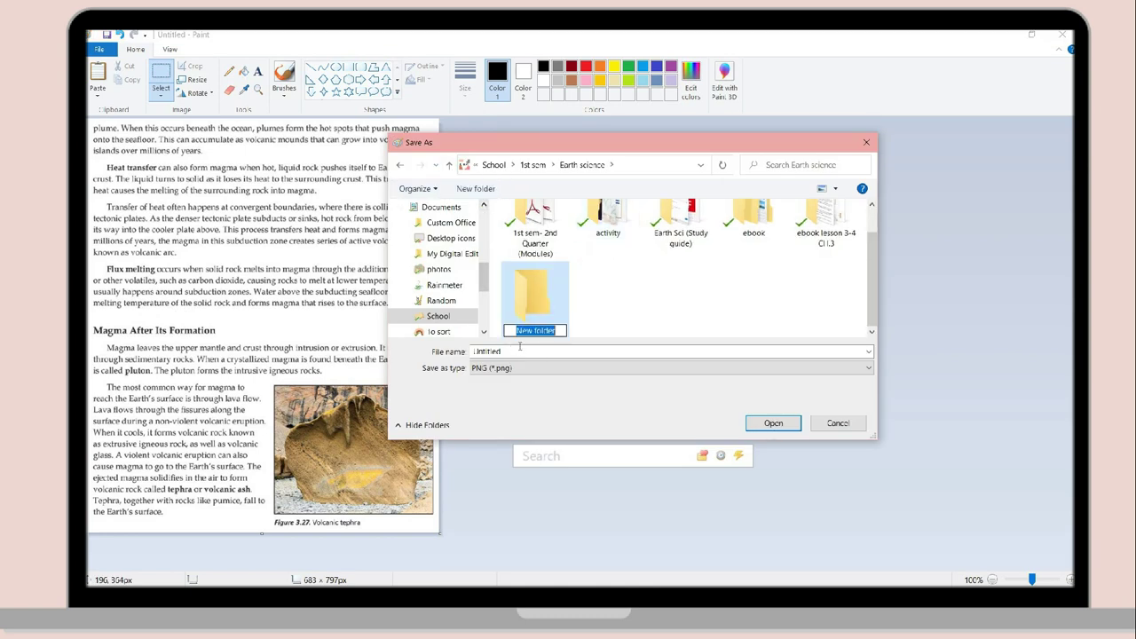
type("ebook earl")
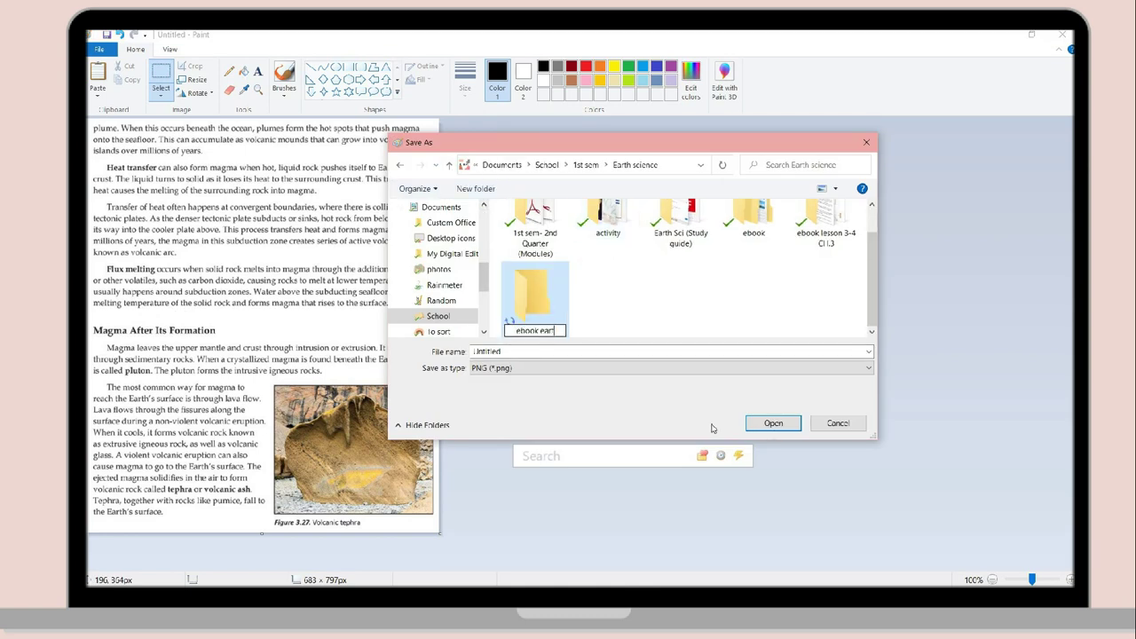
type("y science")
key("Return")
key("Return")
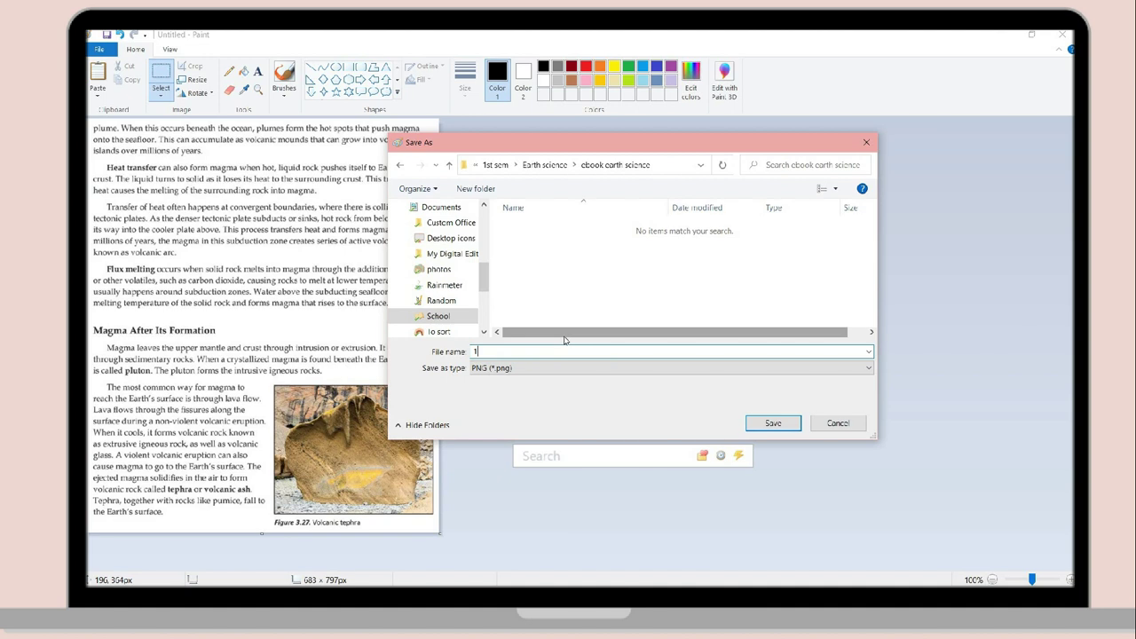
type("1")
key("Return")
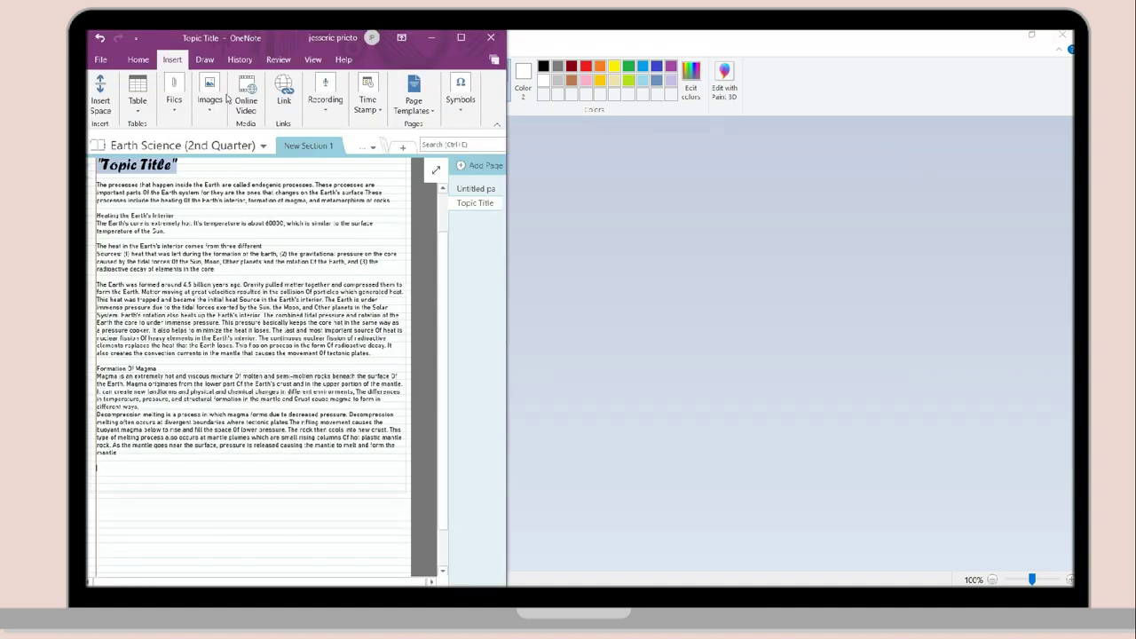
Switch to OneNote and insert the saved page picture from the "ebook earth science" folder below the notes.
left_click(209, 93)
left_click(258, 156)
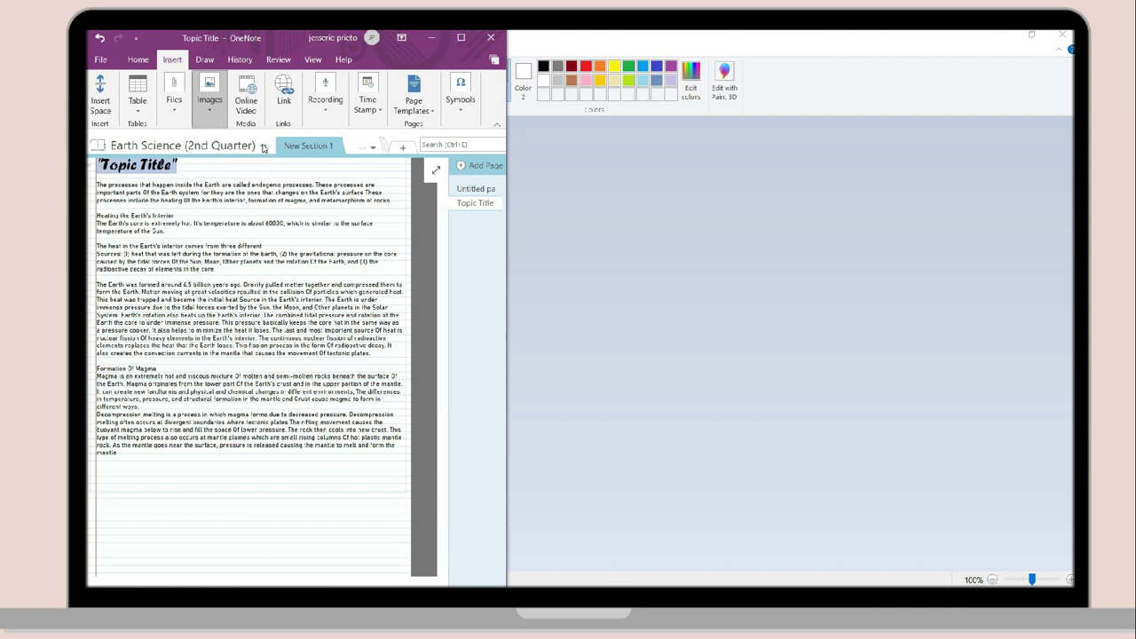
left_click(260, 168)
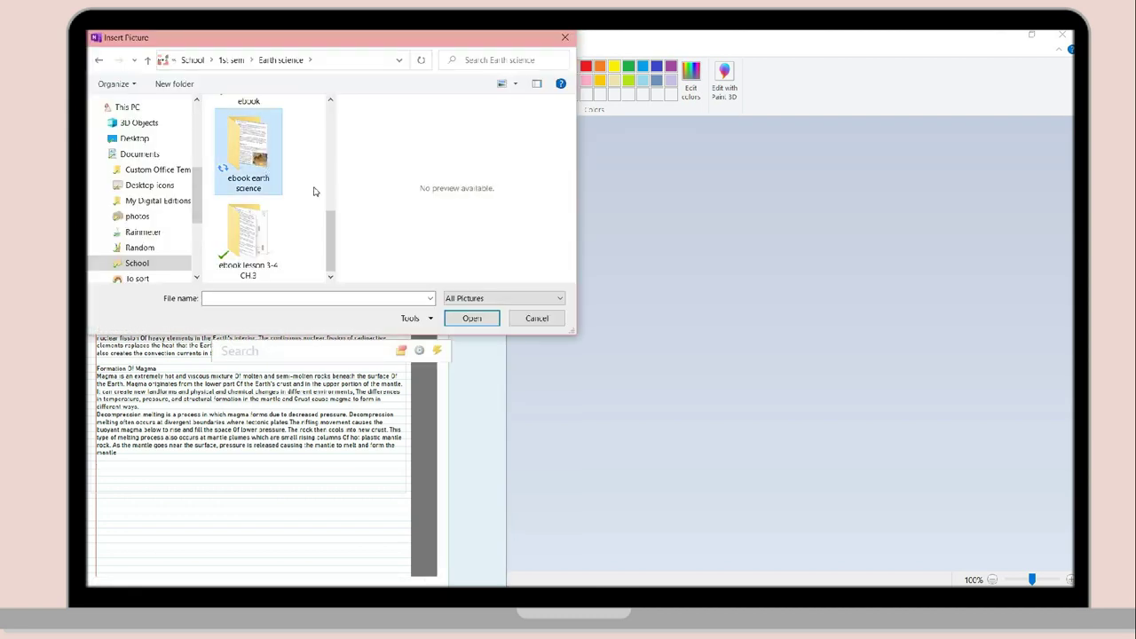
double_click(257, 155)
double_click(257, 155)
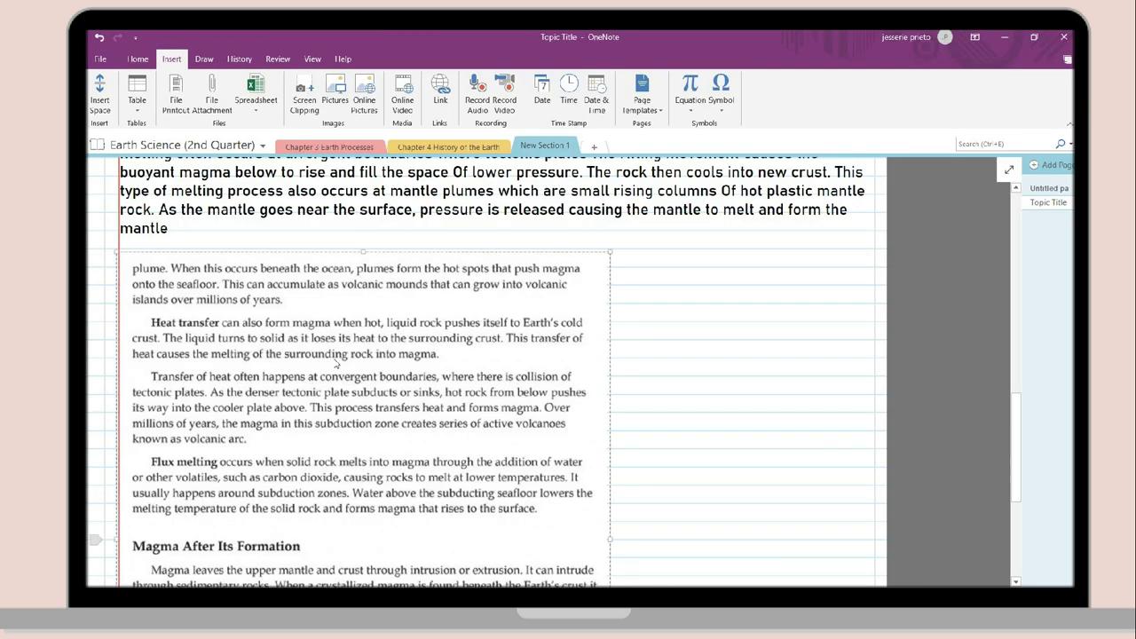
Copy the inserted page picture's alt text description and paste it into the notes after "form the mantle".
right_click(310, 384)
left_click(335, 299)
left_click_drag(335, 217, 410, 274)
left_click(544, 312)
key("Return")
key("ctrl+v")
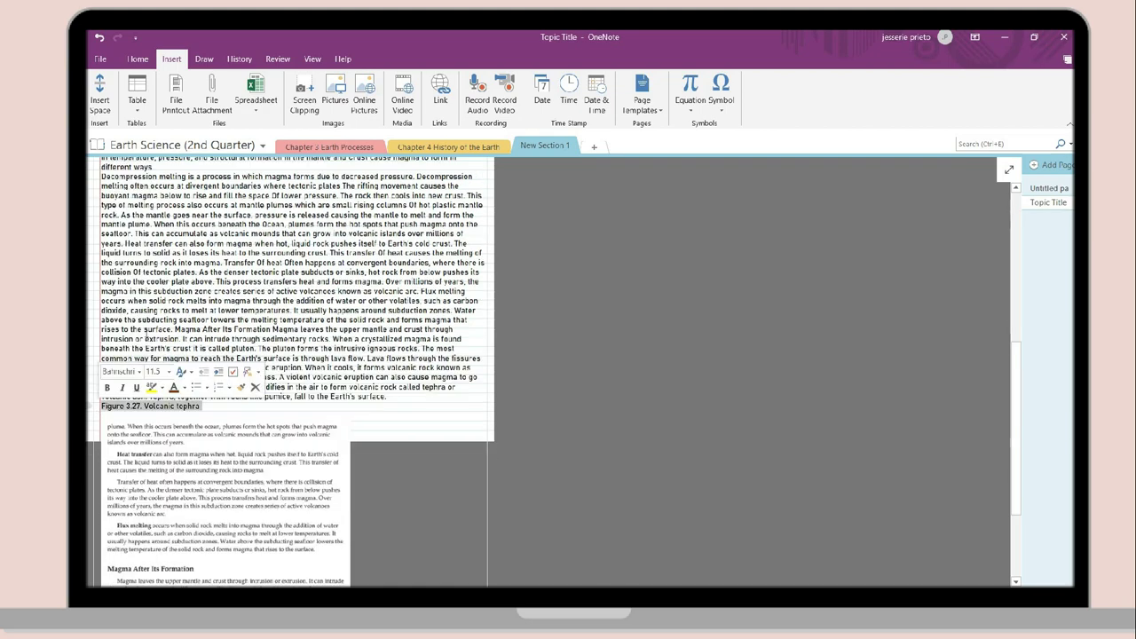
Delete the "Figure 3.27. Volcanic tephra" caption line and the page picture below the pasted text.
key("Delete")
scroll(147, 337, "down", 3)
left_click(316, 319)
key("Delete")
scroll(317, 316, "up", 6)
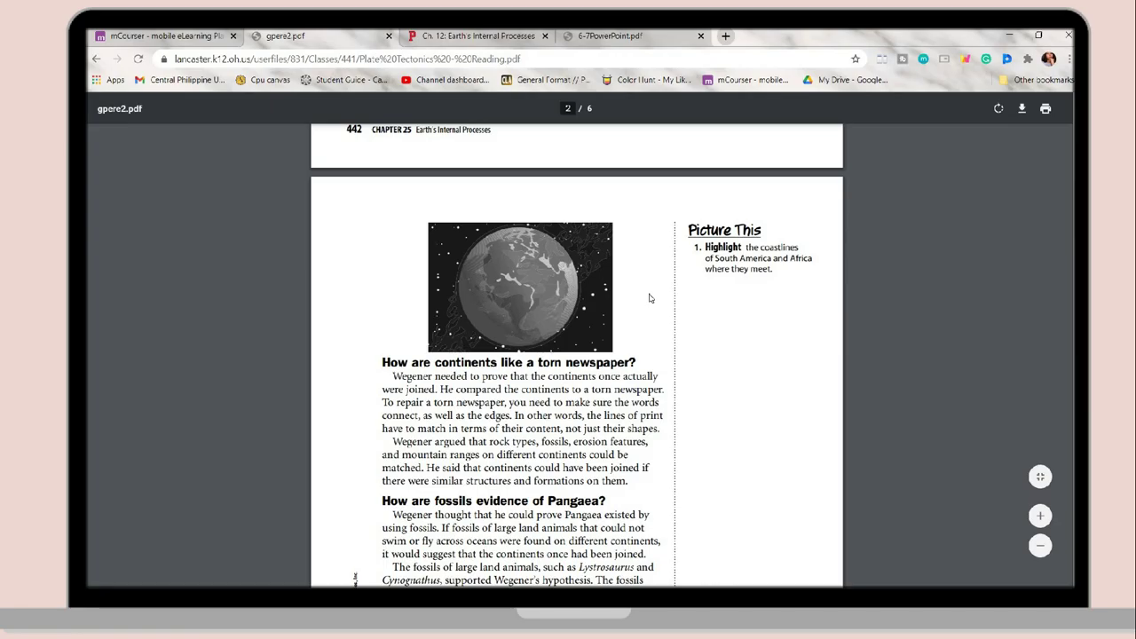
Snip gpere2.pdf from "How are continents like a torn newspaper?" through "specific rocks and minerals" and paste its alt text description on the notes page.
scroll(649, 299, "down", 3)
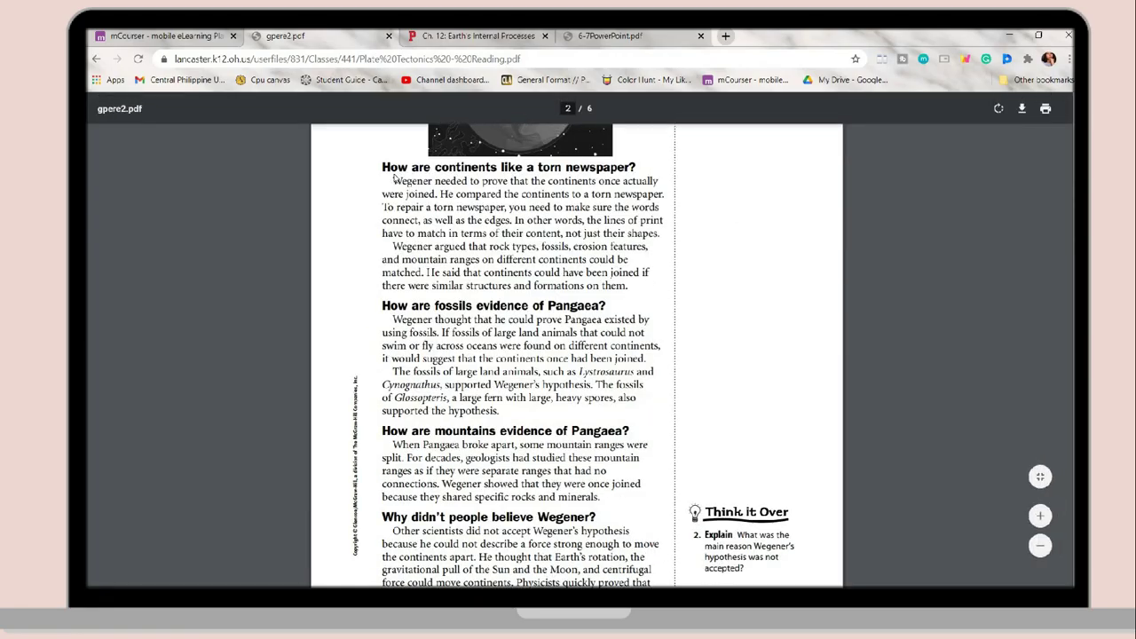
key("super+shift+s")
mouse_move(369, 154)
left_mouse_down()
mouse_move(596, 346)
mouse_move(661, 576)
mouse_move(671, 506)
left_mouse_up()
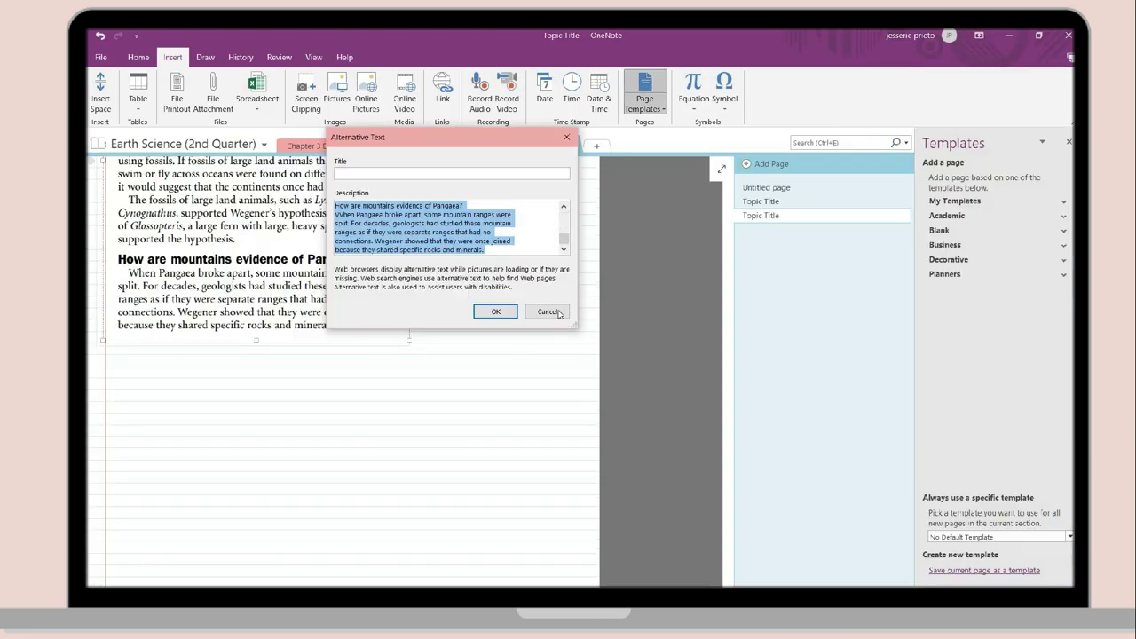
left_click(559, 313)
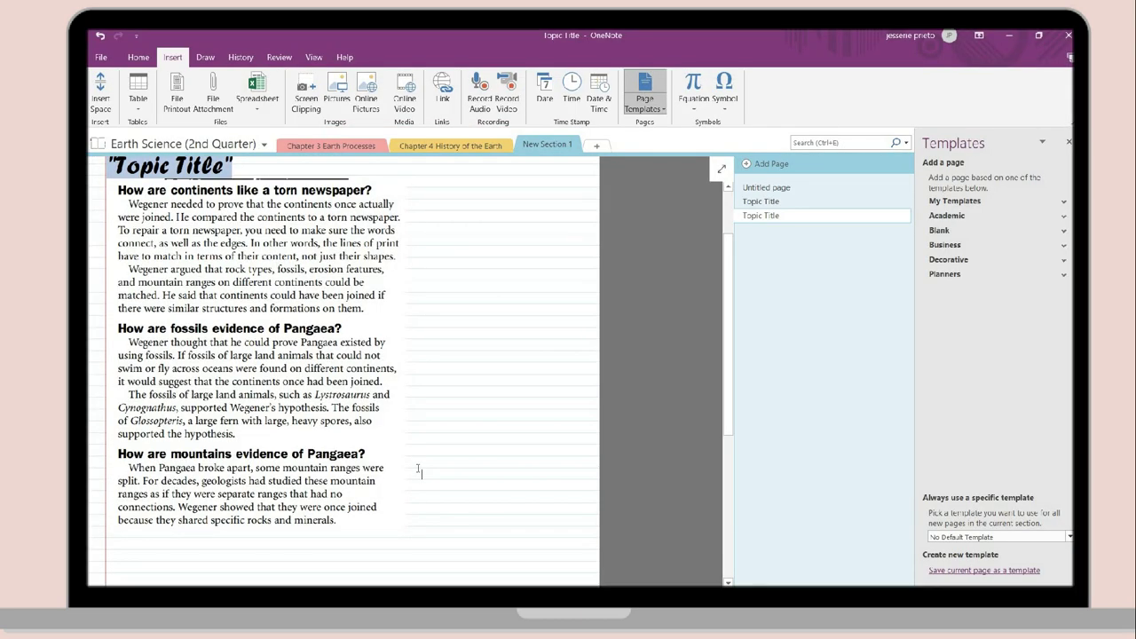
key("ctrl+v")
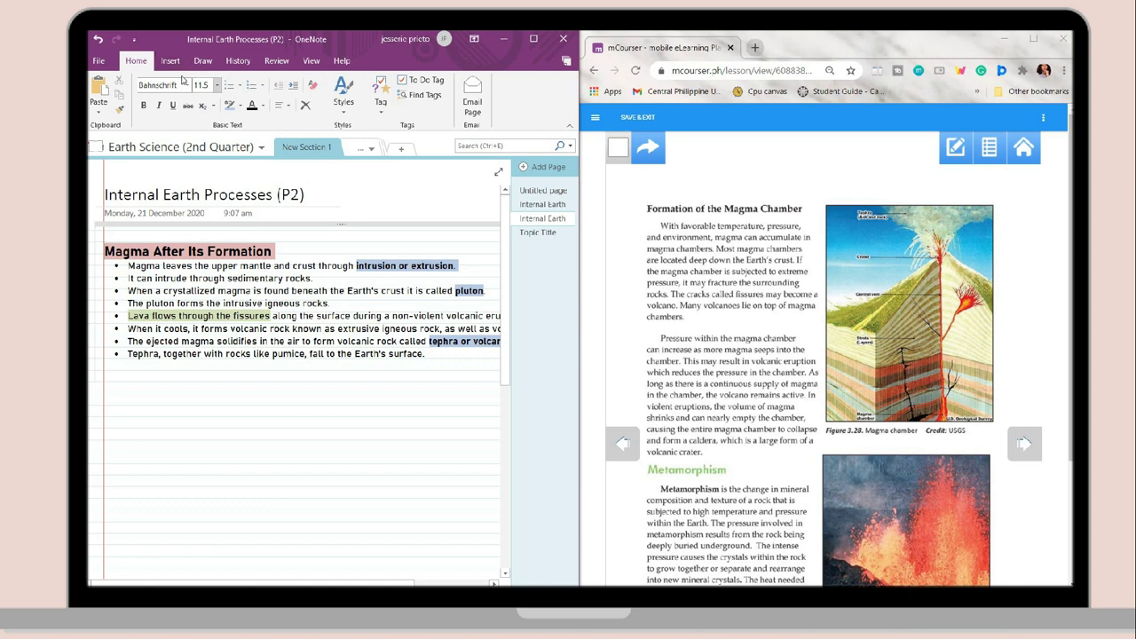
Insert a screen clipping of page 102's "Formation of the Magma Chamber" section below the Internal Earth Processes (P2) notes.
left_click(170, 60)
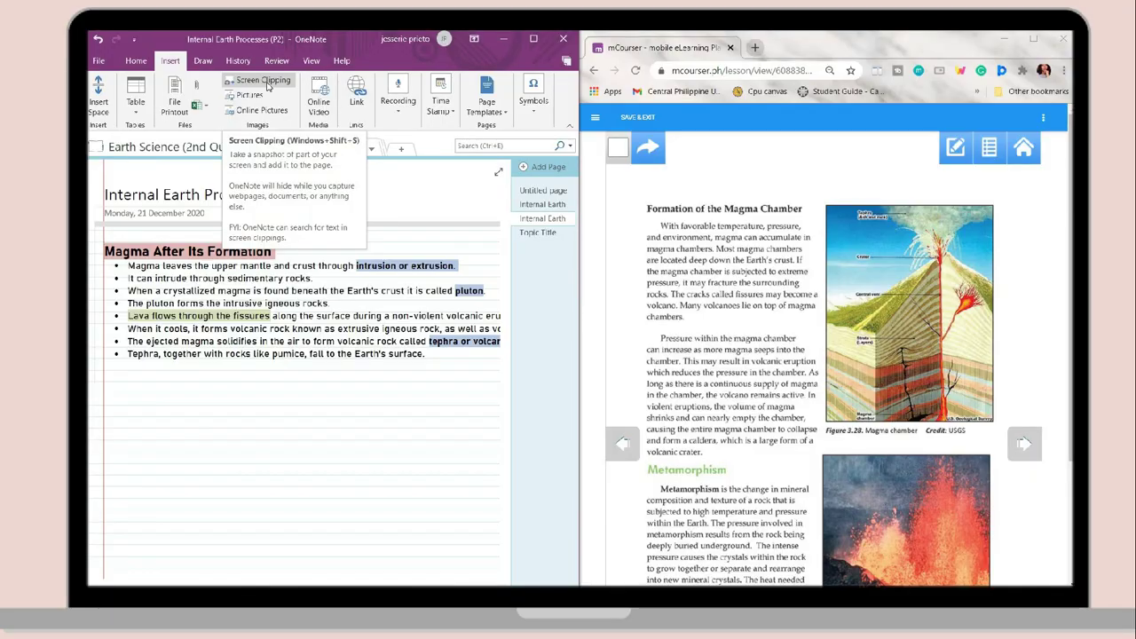
left_click(590, 177)
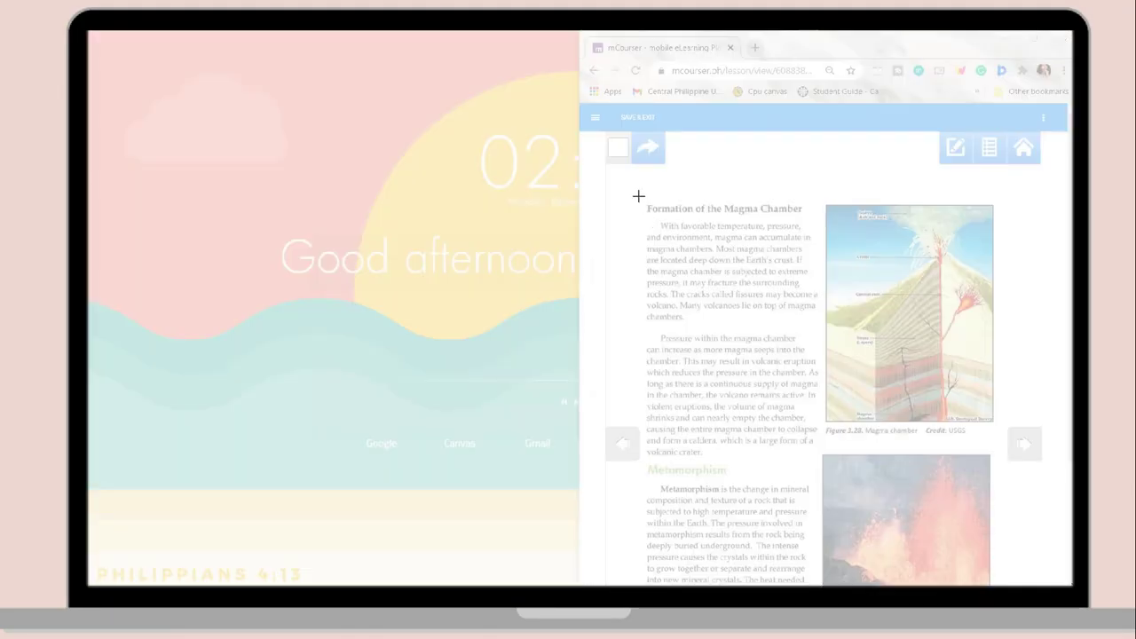
left_click_drag(746, 319, 821, 471)
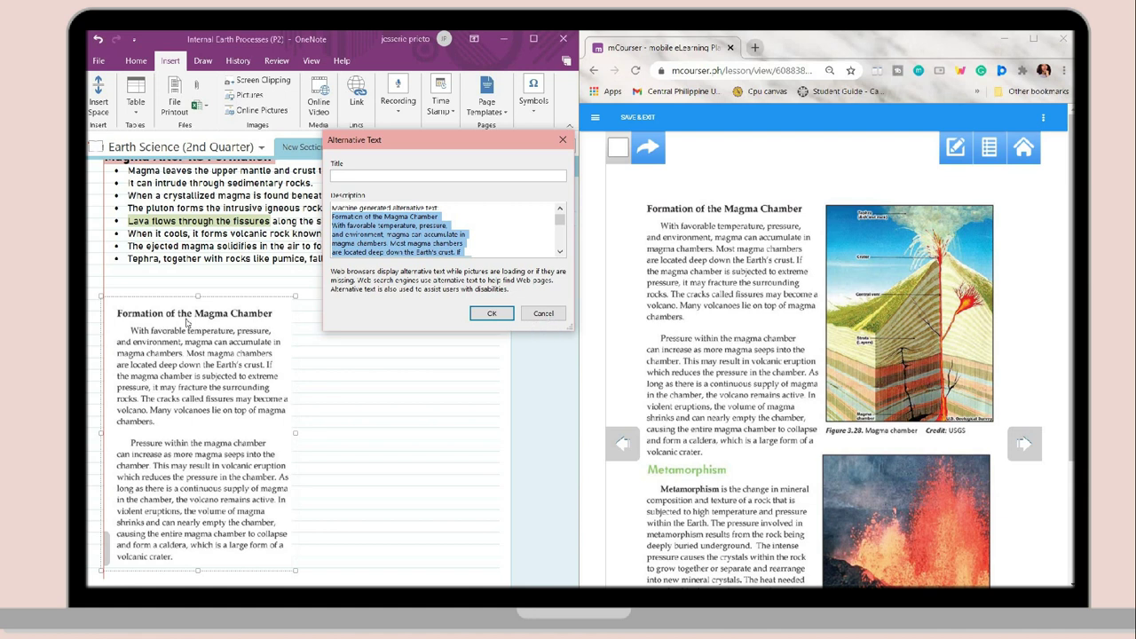
Replace the magma chamber clipping with the text copied from its alt text description.
key("Escape")
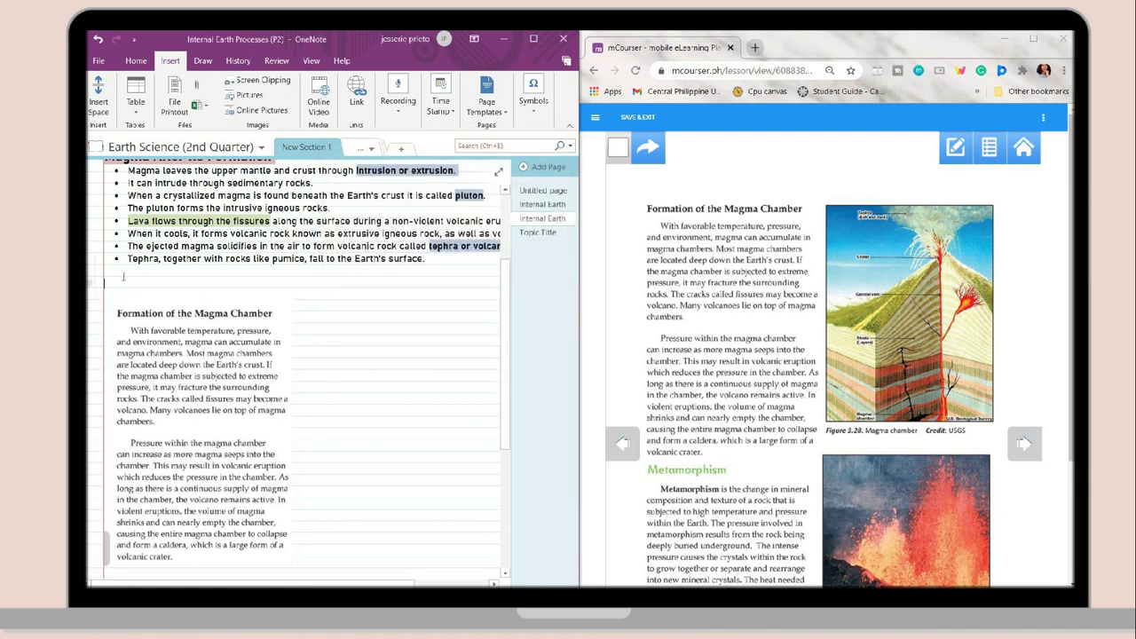
type("Formation of the Magma Chamber With favorable temperature, pressure, and environment, magma can accumulate in magma chambers. Most magma chambers are located deep down the Earth's crust. If the magma chamber is subjected to extreme pressure, it may fracture the surrounding rocks. The cracks called fissures may become a volcano. Many volcanoes lie On top Of magma chambers. Pressure within the magma chamber can increase as more magma seeps into the chamber. This may result in volcanic eruption which reduces the pressure in the chamber. As long as there is a continuous supply Of magma in the chamber, the volcano remains active. In violent eruptions, the volume of magma shrinks and can nearly empty the chamber, causing the entire magma chamber to collapse and form a caldera, which is a large form of a volcanic crater.")
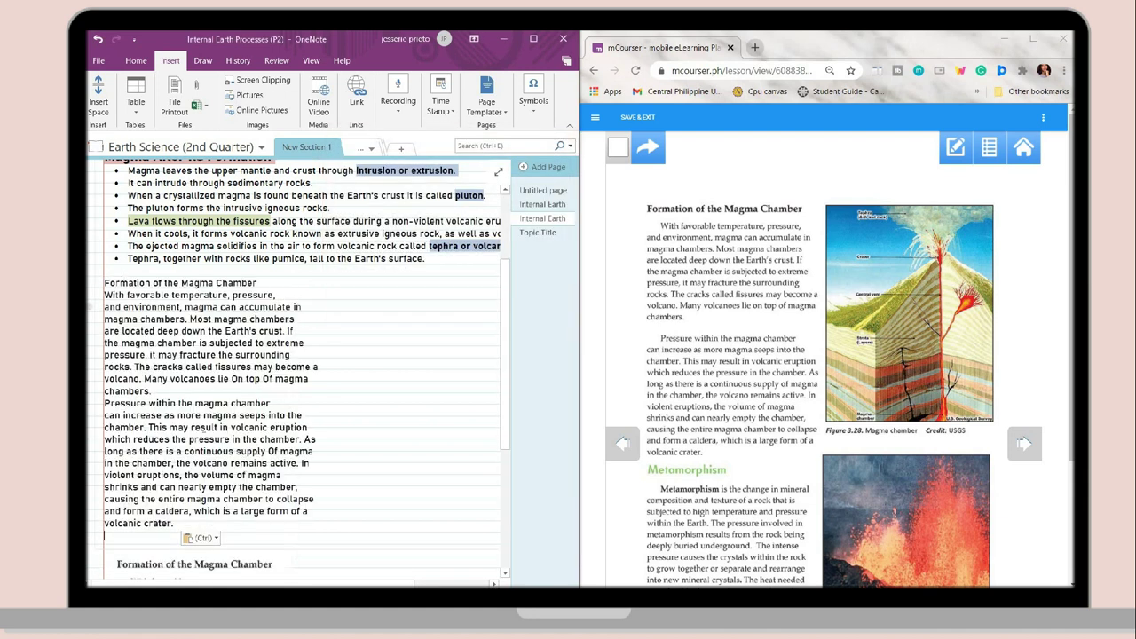
scroll(243, 362, "down", 3)
key("Delete")
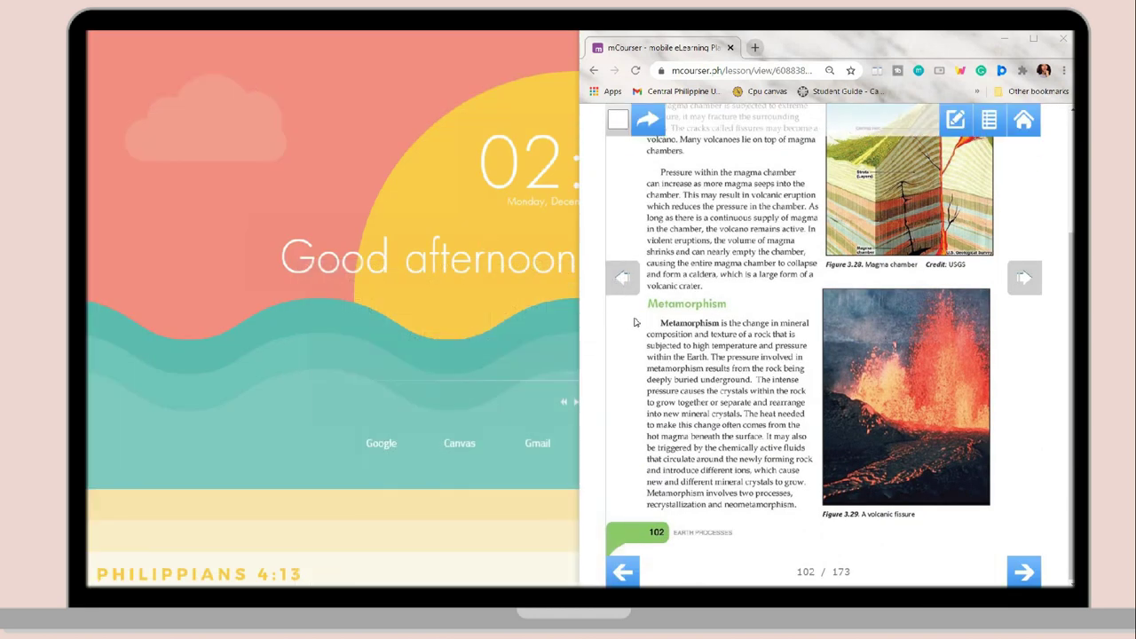
Snip page 102's "Metamorphism" section from the online textbook and paste it onto the OneNote page.
key("shift+super+s")
left_click_drag(644, 297, 817, 522)
key("alt+Tab")
key("ctrl+v")
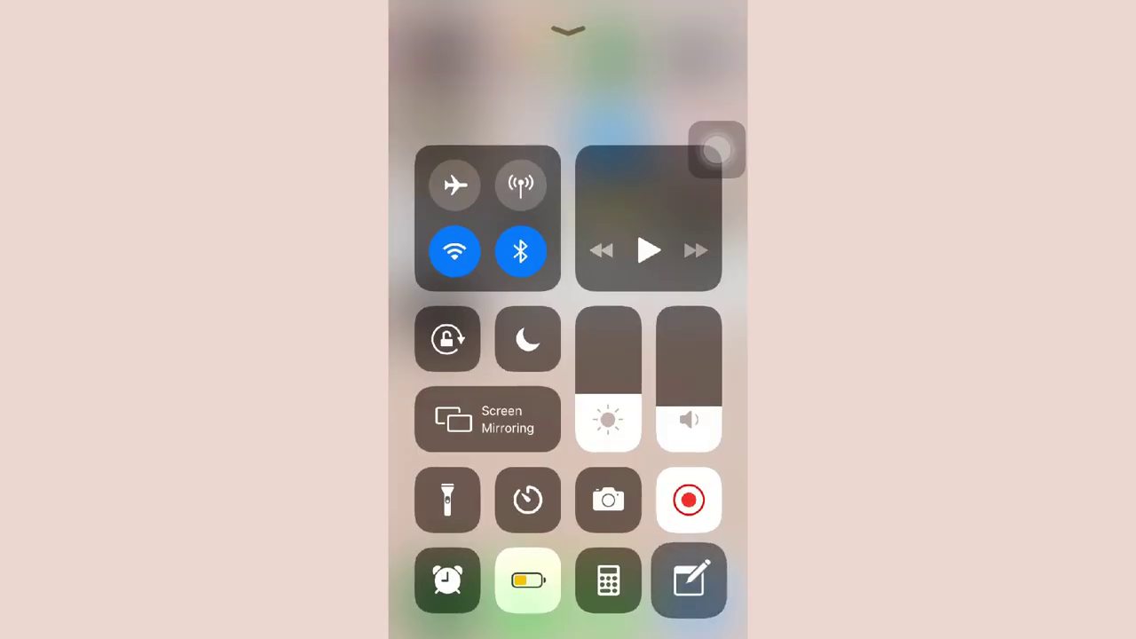
Start a document scan on the phone, capture textbook page 85 with the flash on, adjust its crop corners and keep the scan.
left_click(689, 580)
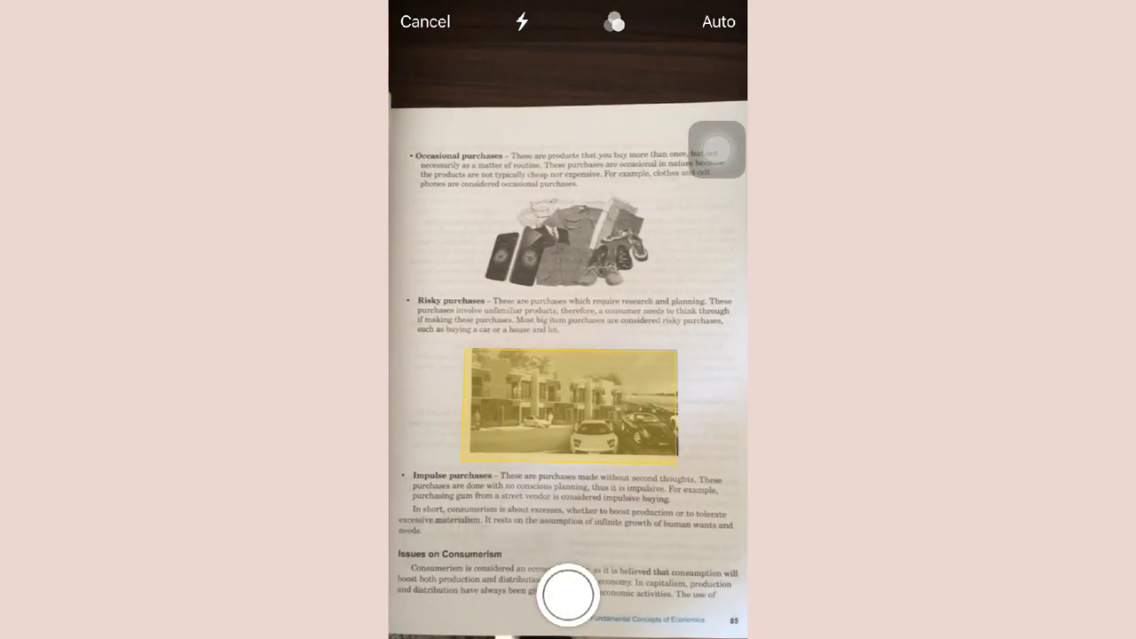
left_click(522, 21)
left_click(568, 22)
left_click(568, 594)
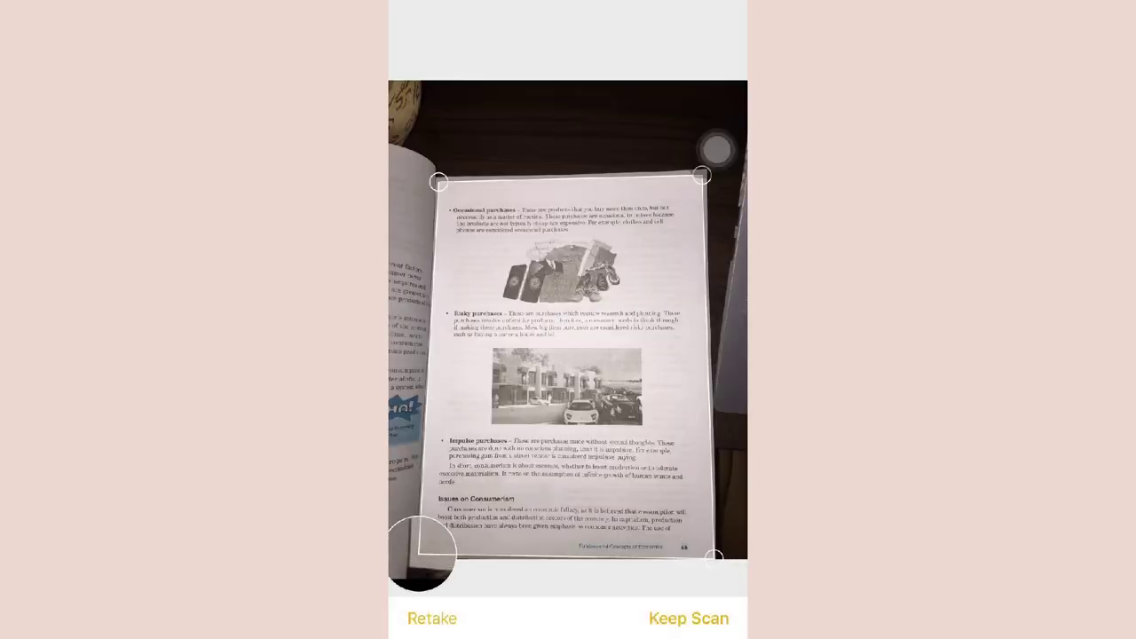
left_click_drag(701, 175, 706, 175)
left_click(689, 619)
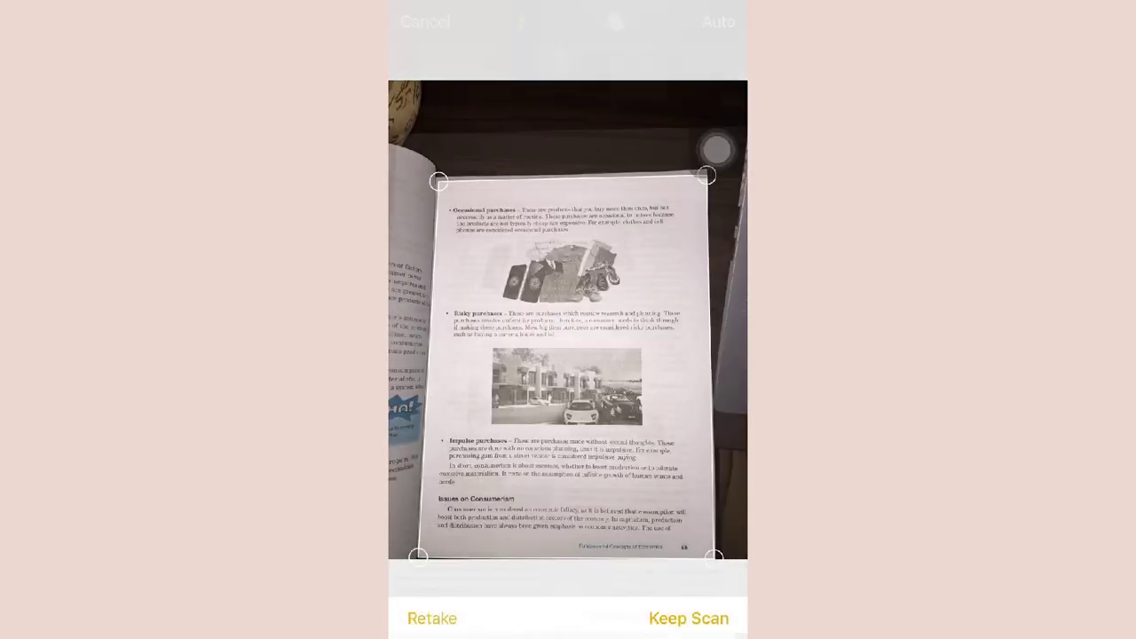
left_click(688, 618)
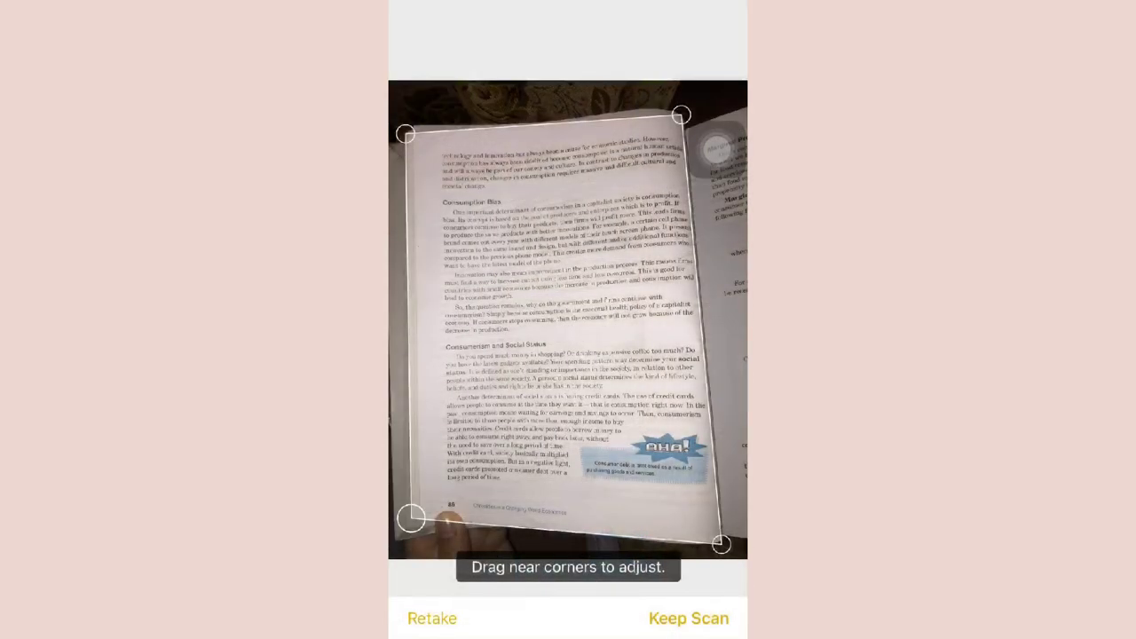
Keep the scan of the "Consumption Bias" page, then save both pages to the note and open the scanned document.
left_click(689, 618)
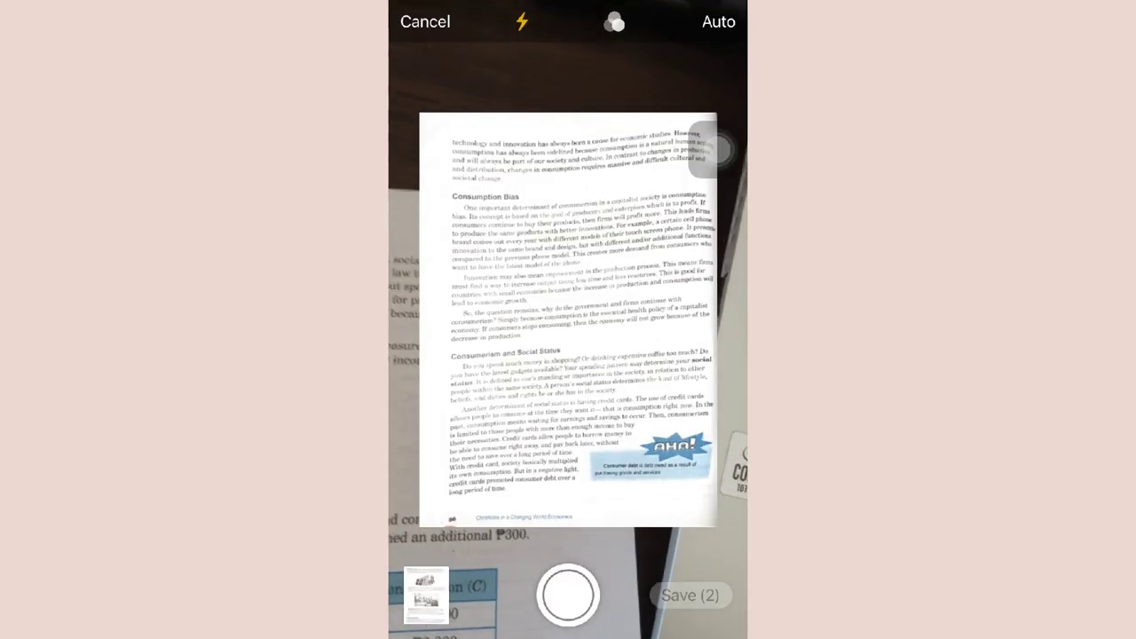
left_click(688, 594)
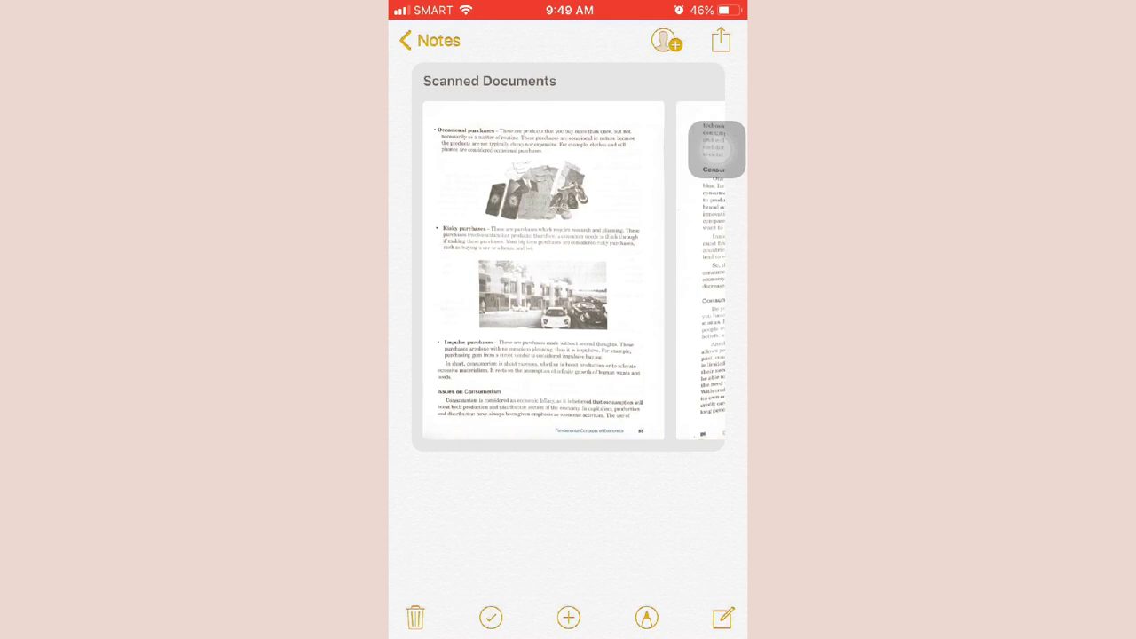
left_click(543, 270)
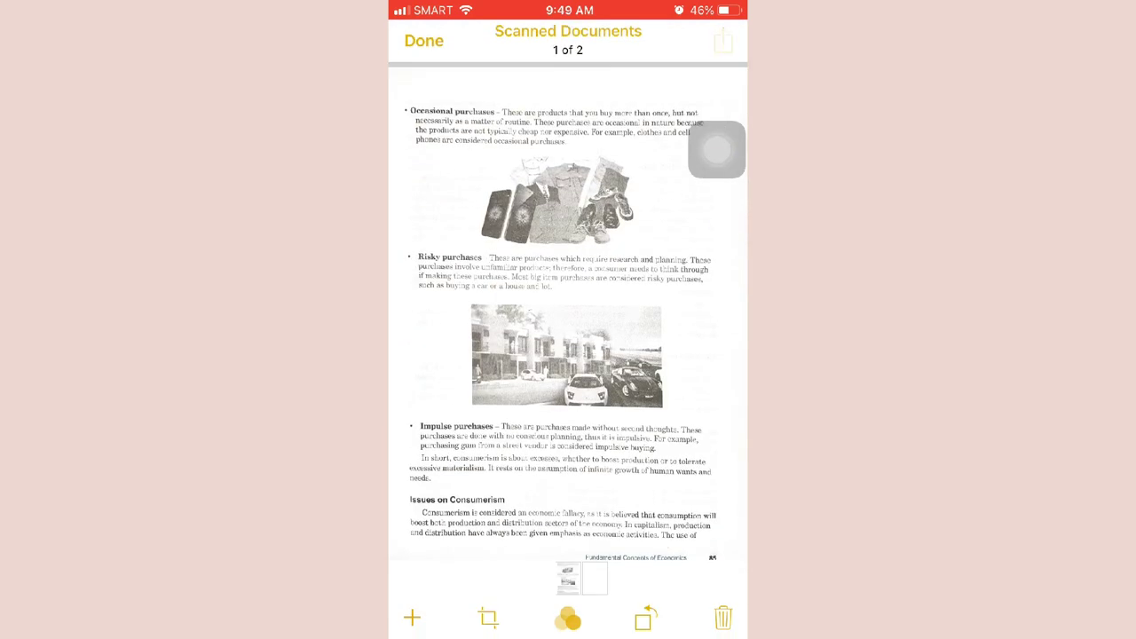
Share the two-page scanned document from the phone to Google Drive.
left_click(723, 40)
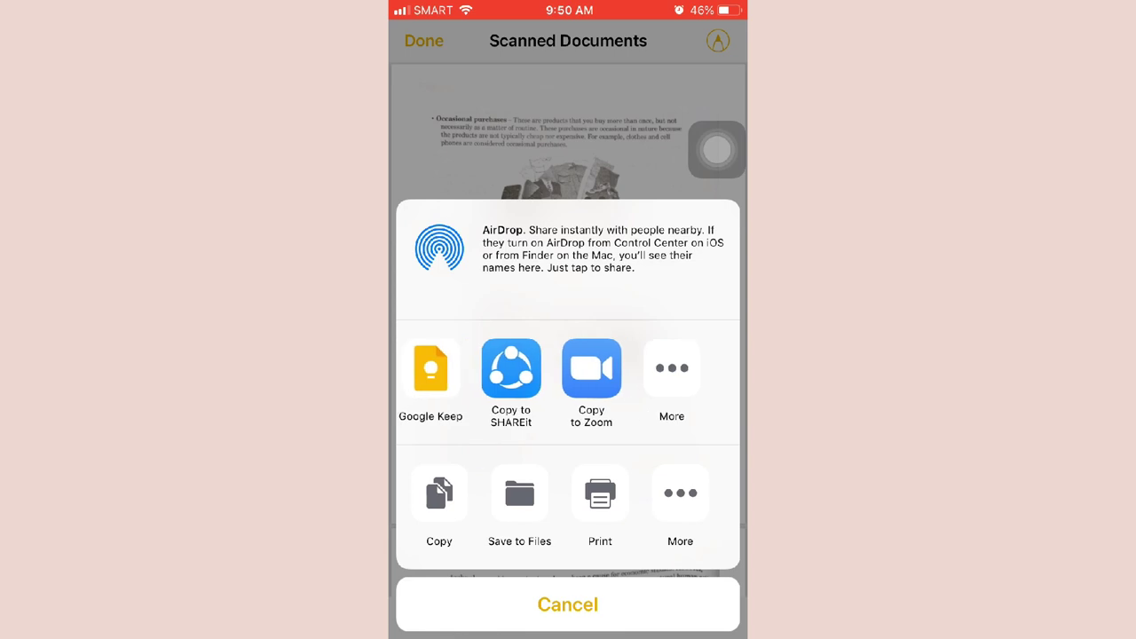
scroll(568, 368, "left", 3)
left_click(565, 368)
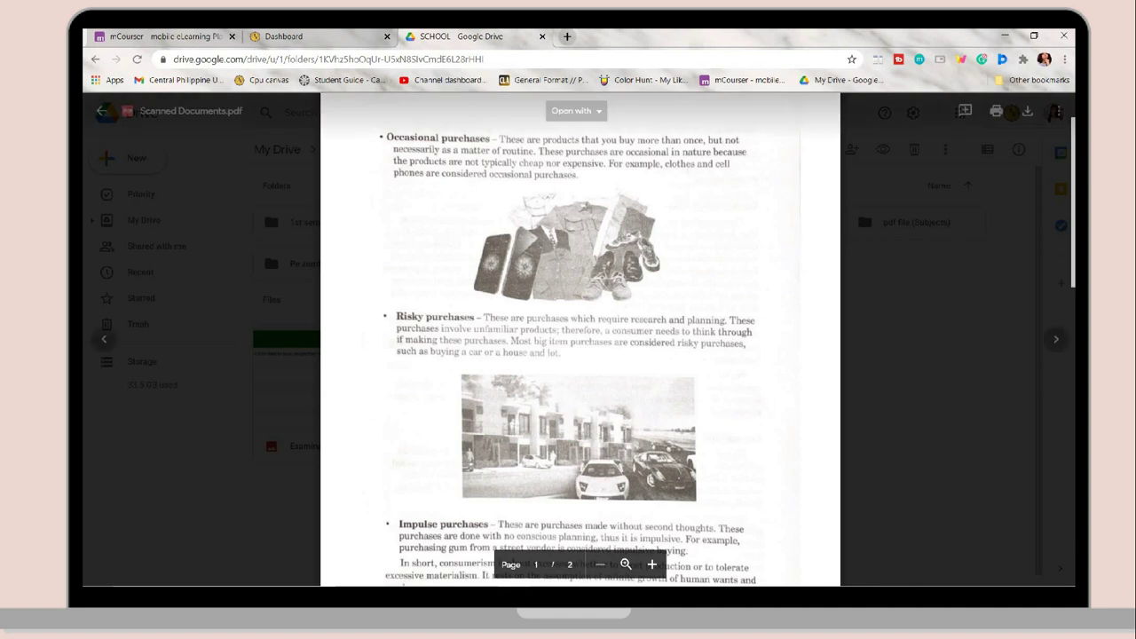
Snip page 1 of Scanned Documents.pdf from "Occasional purchases" through "Issues on Consumerism" and paste it onto the OneNote "Topic Title" page.
key("ctrl+minus")
key("ctrl+minus")
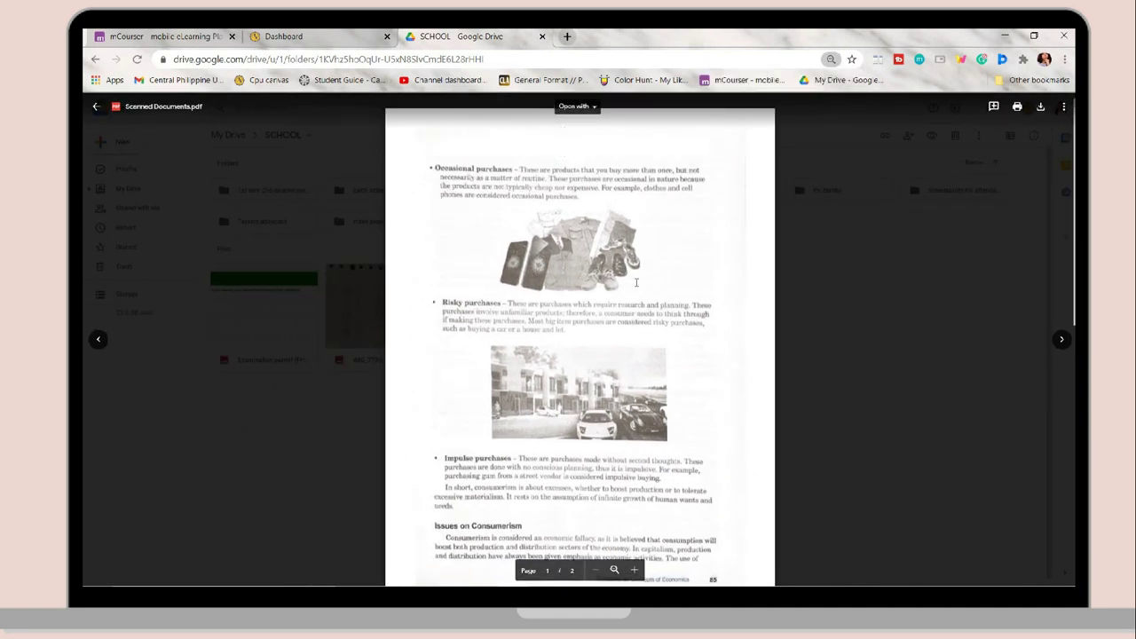
key("super+shift+s")
left_click_drag(421, 117, 724, 530)
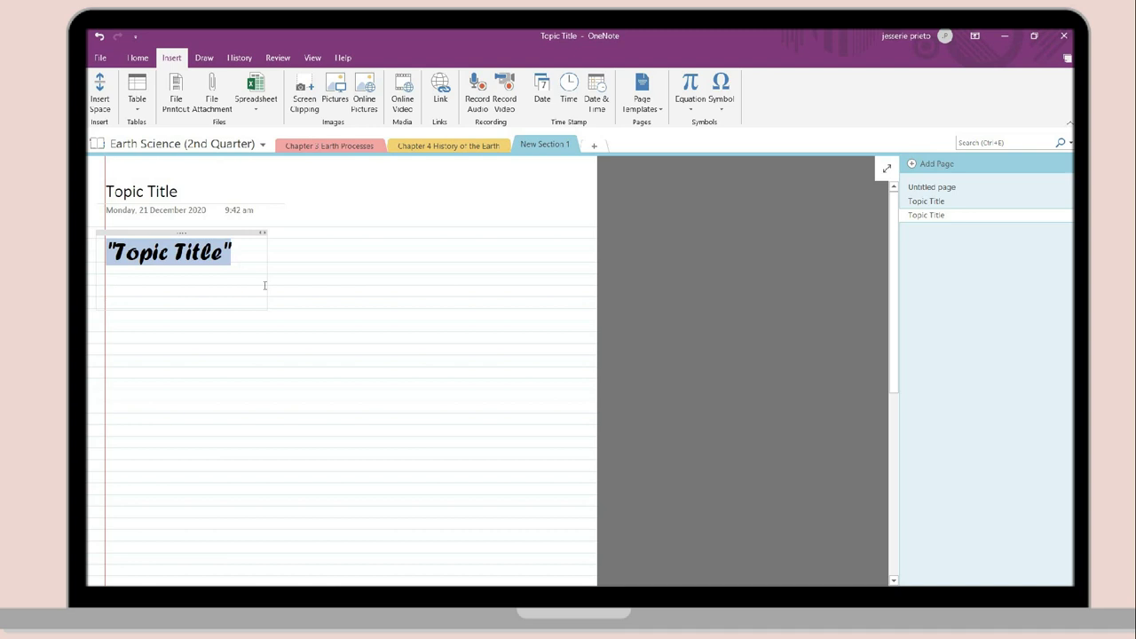
key("ctrl+v")
left_click(328, 292)
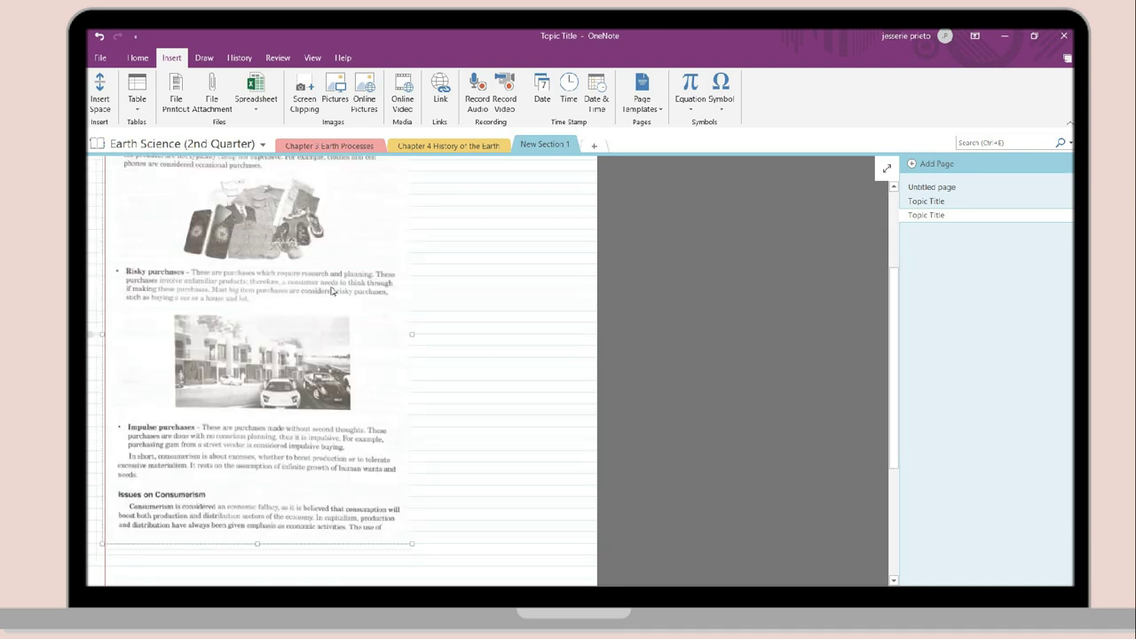
scroll(332, 291, "up", 3)
key("ctrl+v")
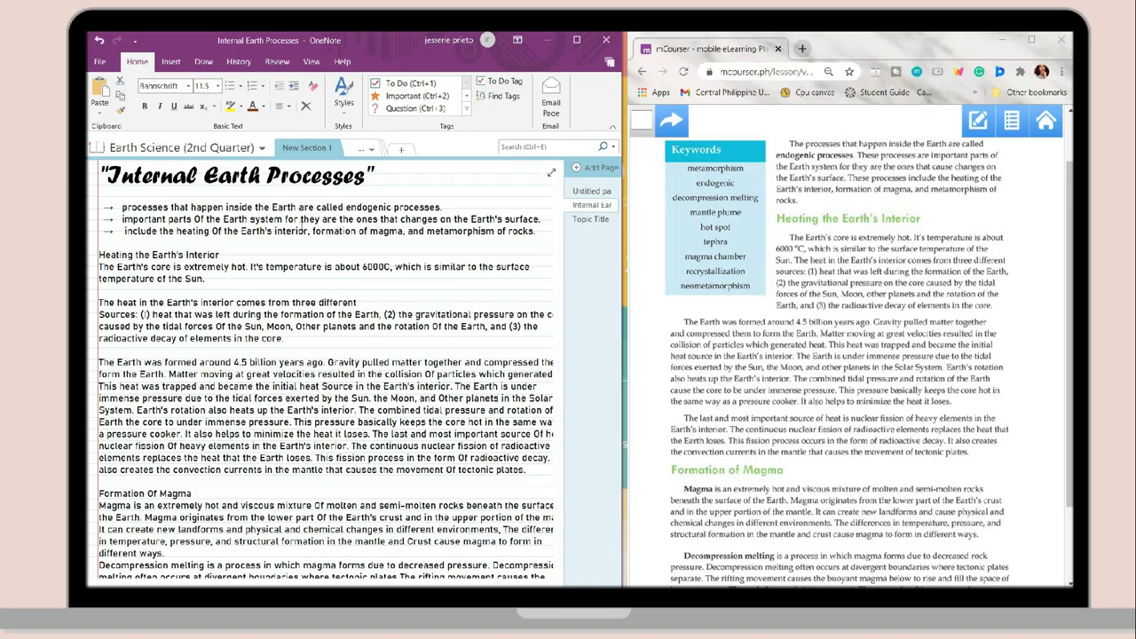
Format the "Heating the Earth's Interior" heading as 16 pt bold with a light red highlight.
left_click_drag(152, 255, 99, 254)
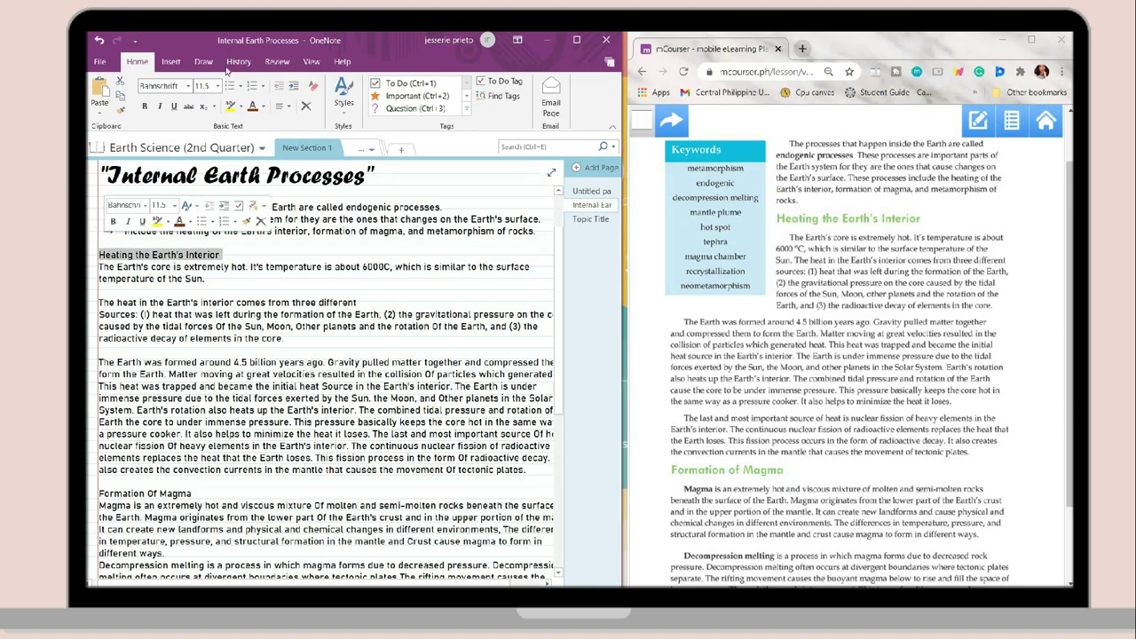
left_click(217, 86)
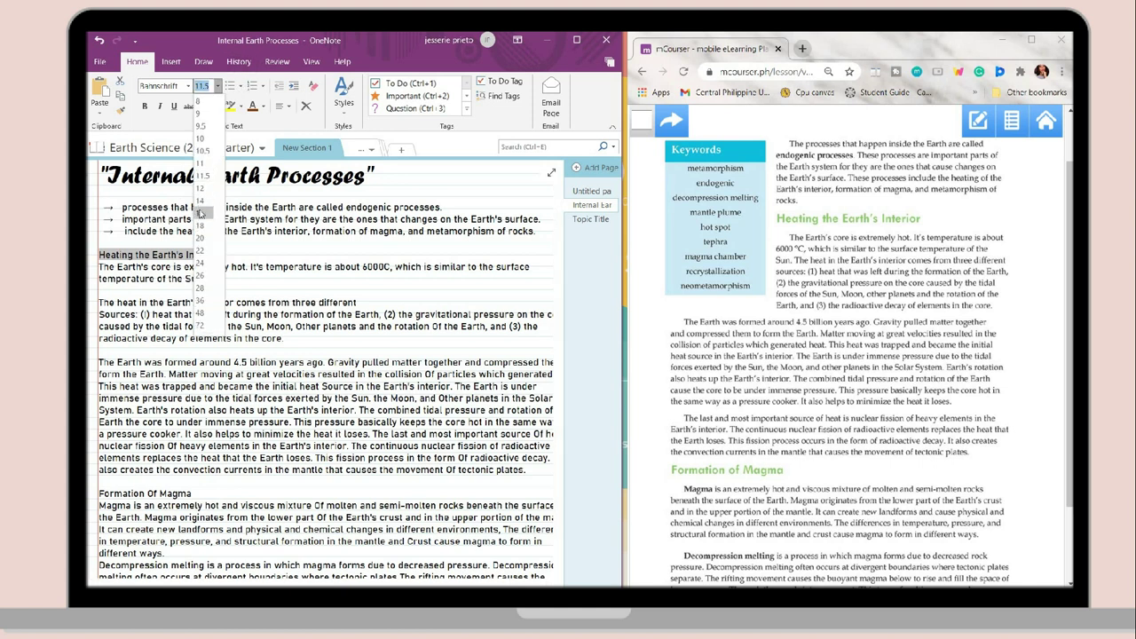
left_click(200, 214)
left_click(145, 106)
left_click(291, 260)
triple_click(177, 257)
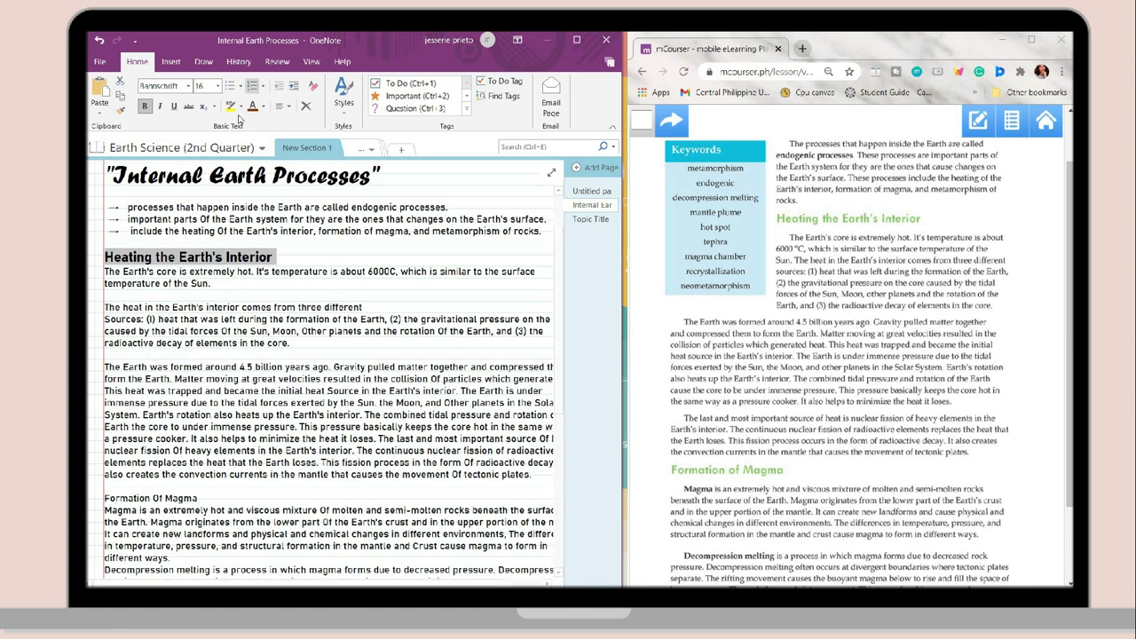
left_click(240, 107)
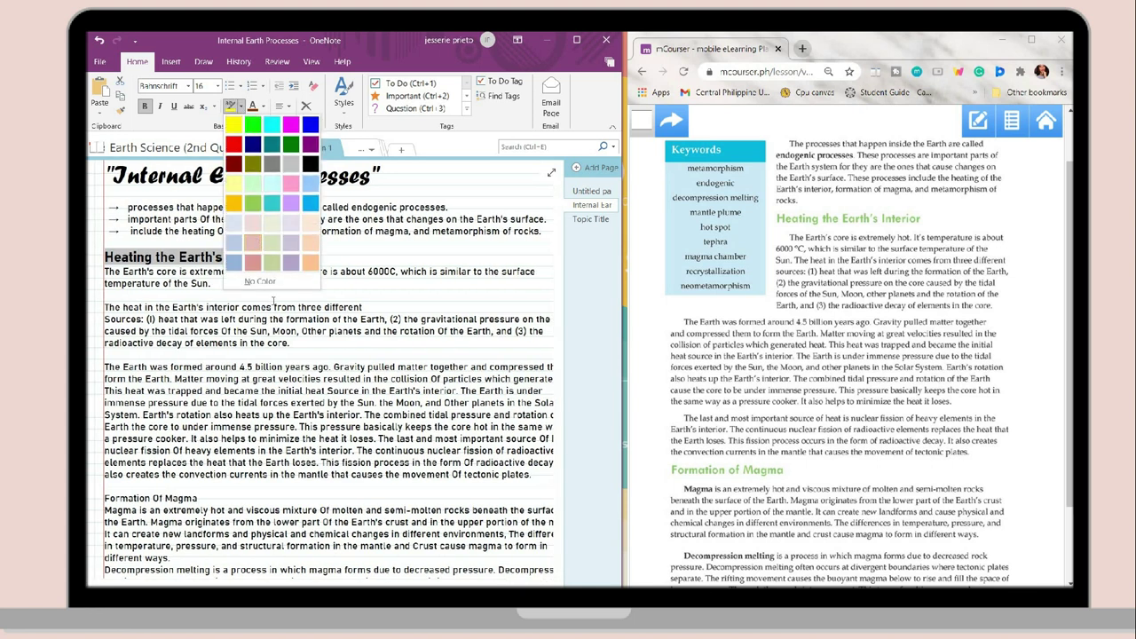
left_click(253, 242)
Delete the paragraph on the Earth's core temperature and turn the three heat sources into a numbered list from 1 to 3.
triple_click(322, 272)
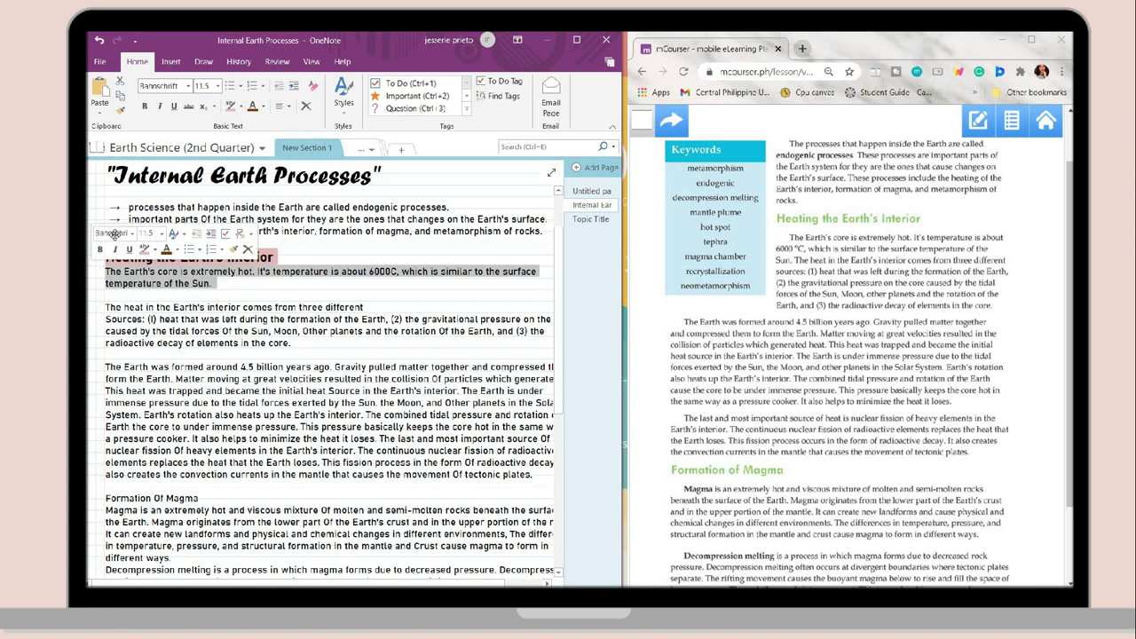
key("Delete")
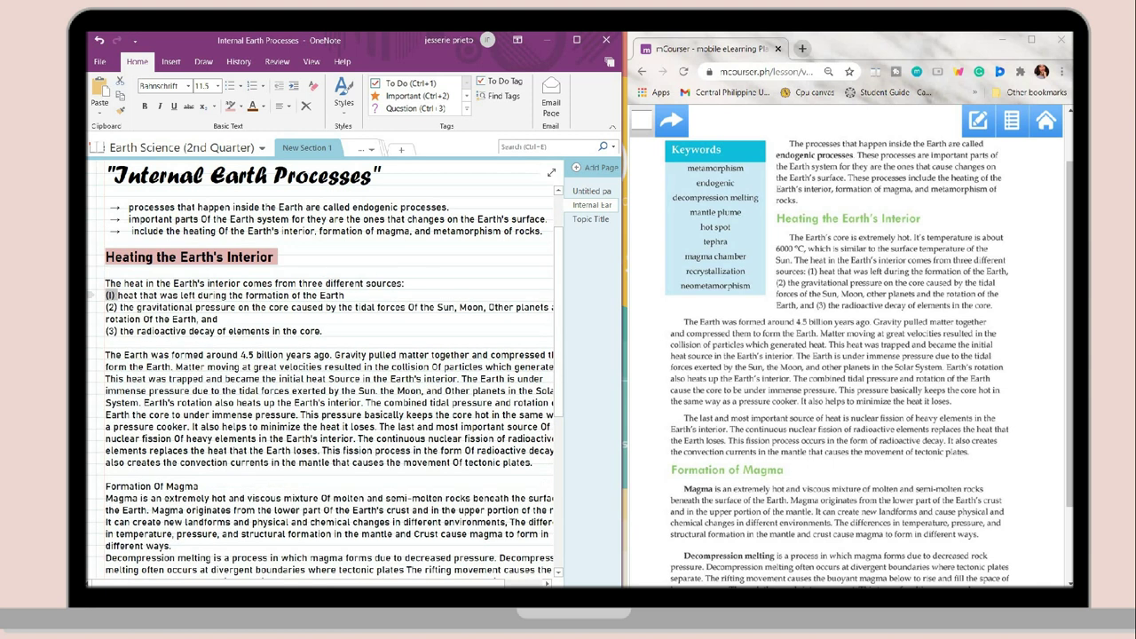
type("1.")
left_click_drag(104, 306, 118, 307)
key("BackSpace")
type("2.")
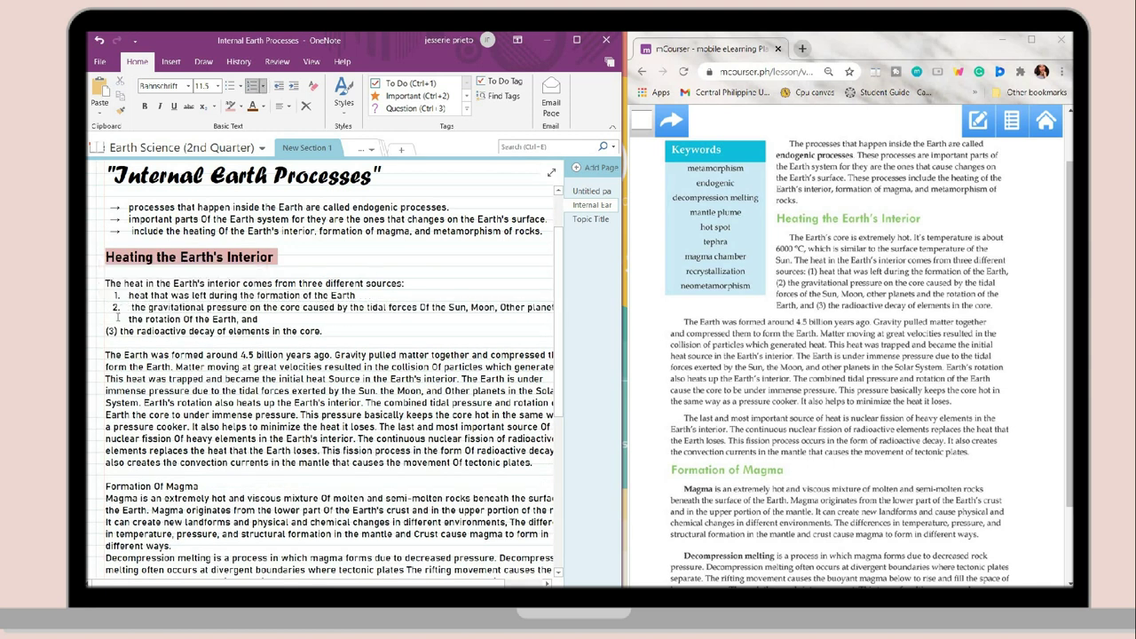
double_click(109, 330)
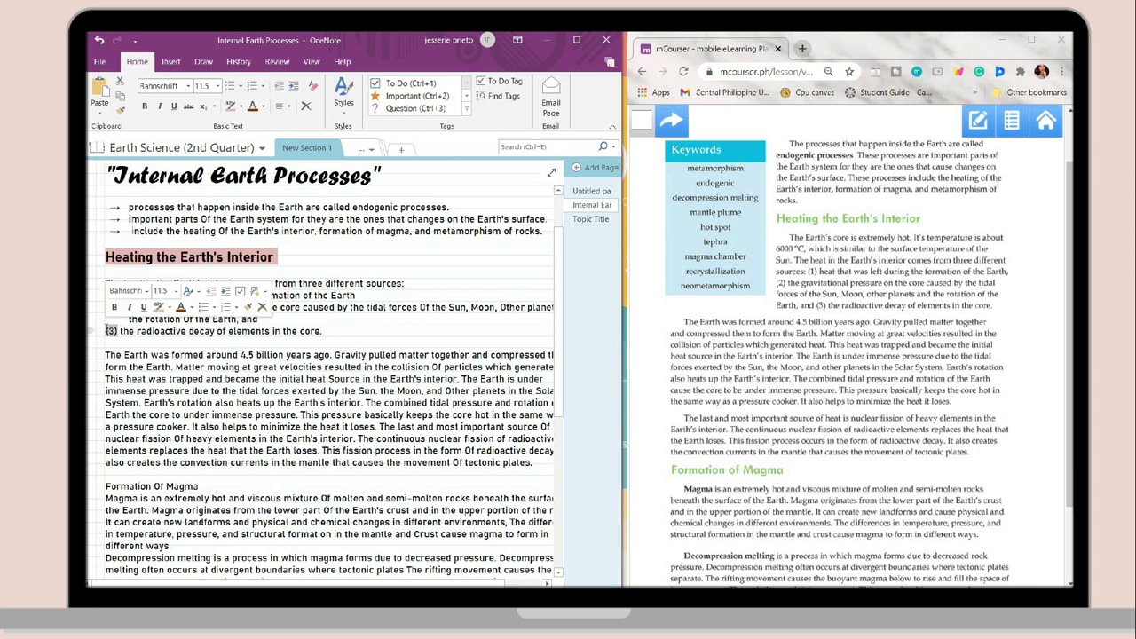
type("3.")
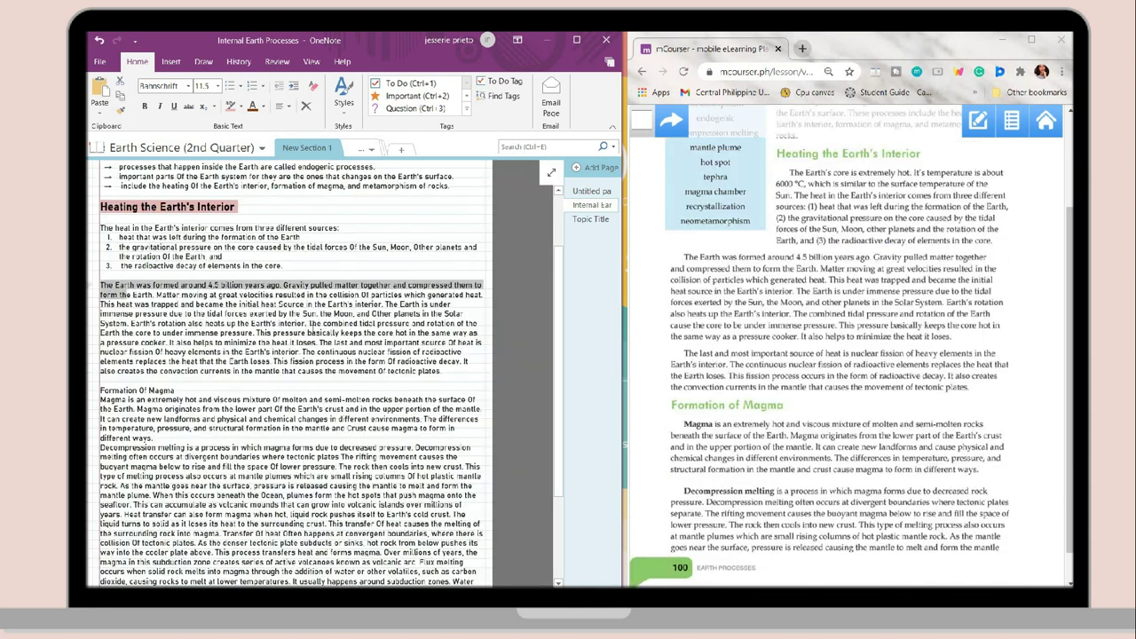
Delete the paragraph beginning "The Earth was formed around 4.5 billion years ago".
left_click_drag(129, 294, 441, 371)
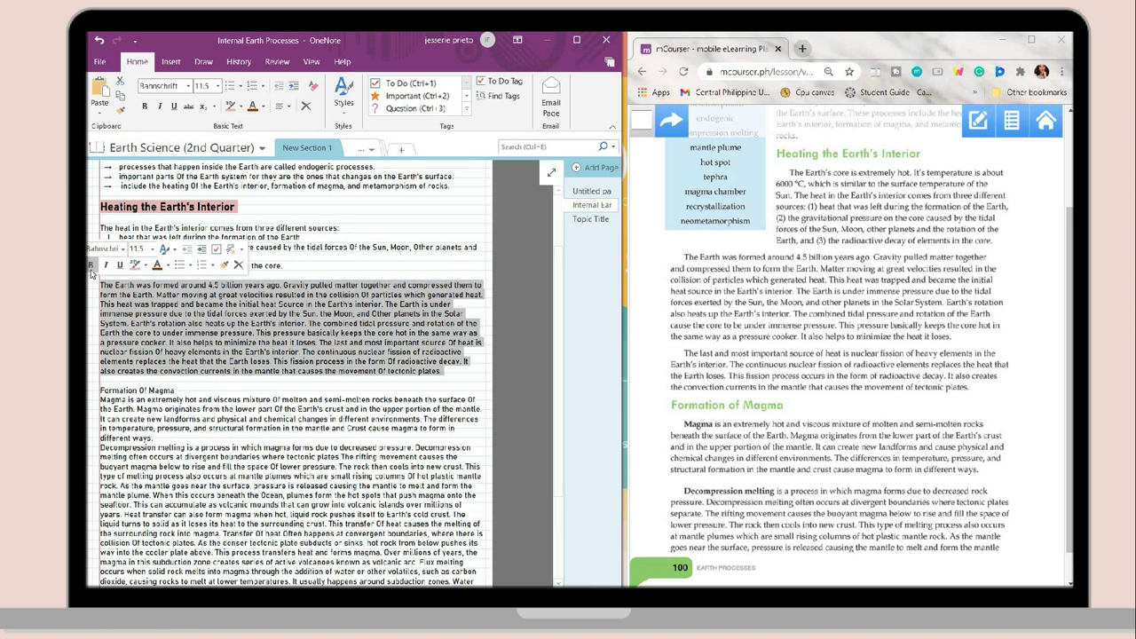
key("BackSpace")
scroll(441, 371, "down", 1)
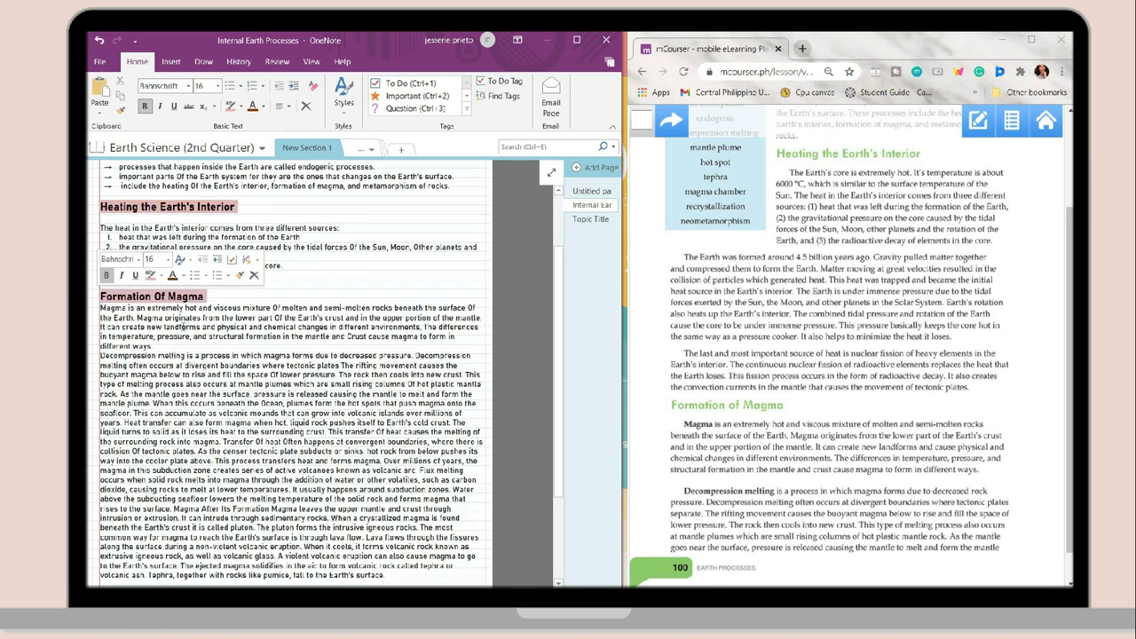
Add a blank line below "Formation Of Magma" and format the word "Magma" as 14 pt bold with a light blue highlight.
left_click(101, 308)
key("Return")
double_click(113, 318)
left_click(179, 283)
left_click(161, 398)
left_click(118, 300)
left_click(172, 300)
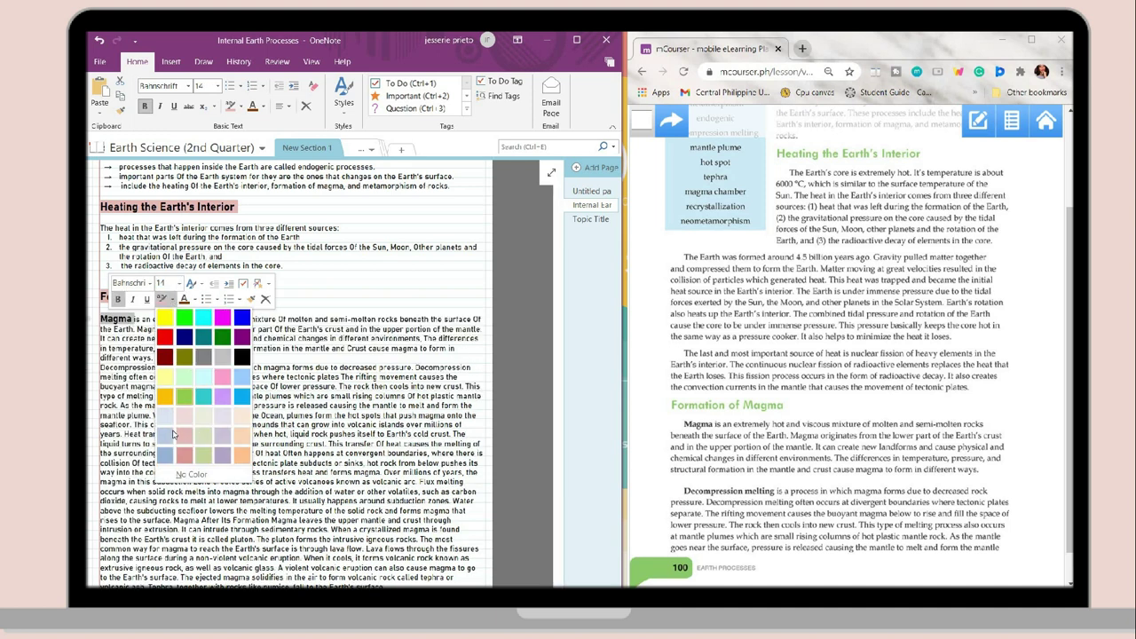
left_click(165, 435)
Split the magma description into three bullets under "Magma", removing the repeated opening words of each sentence.
left_click(135, 319)
key("Return")
left_click(239, 86)
left_click(270, 125)
left_click_drag(139, 329, 119, 330)
key("BackSpace")
double_click(155, 338)
key("BackSpace")
key("Return")
double_click(442, 348)
key("BackSpace")
key("Return")
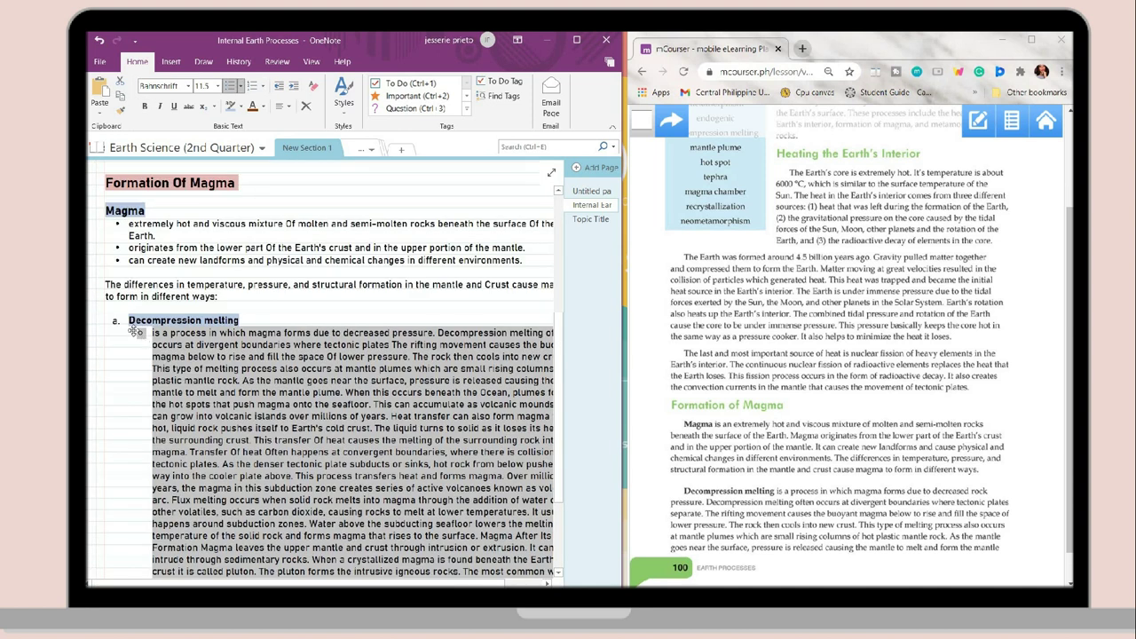
Break the "Decompression melting" text into sub-bullets, ending the second with "separate.", and delete the sentences on magma reaching the seafloor and volcanic islands.
left_click_drag(188, 347, 265, 361)
left_click_drag(190, 363, 330, 308)
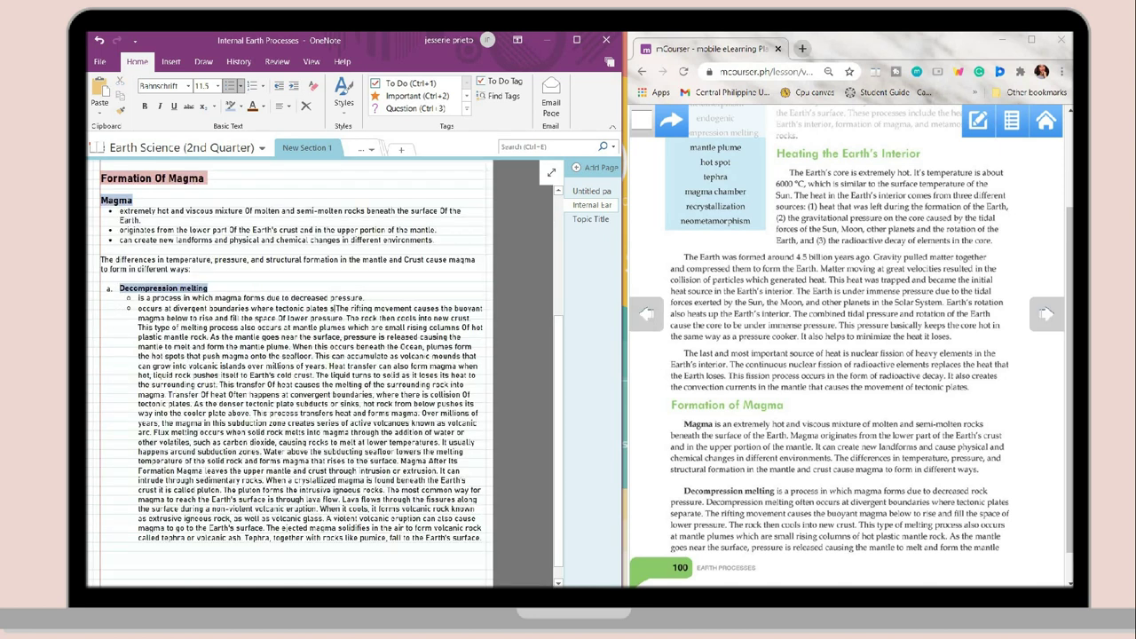
type("eparate.")
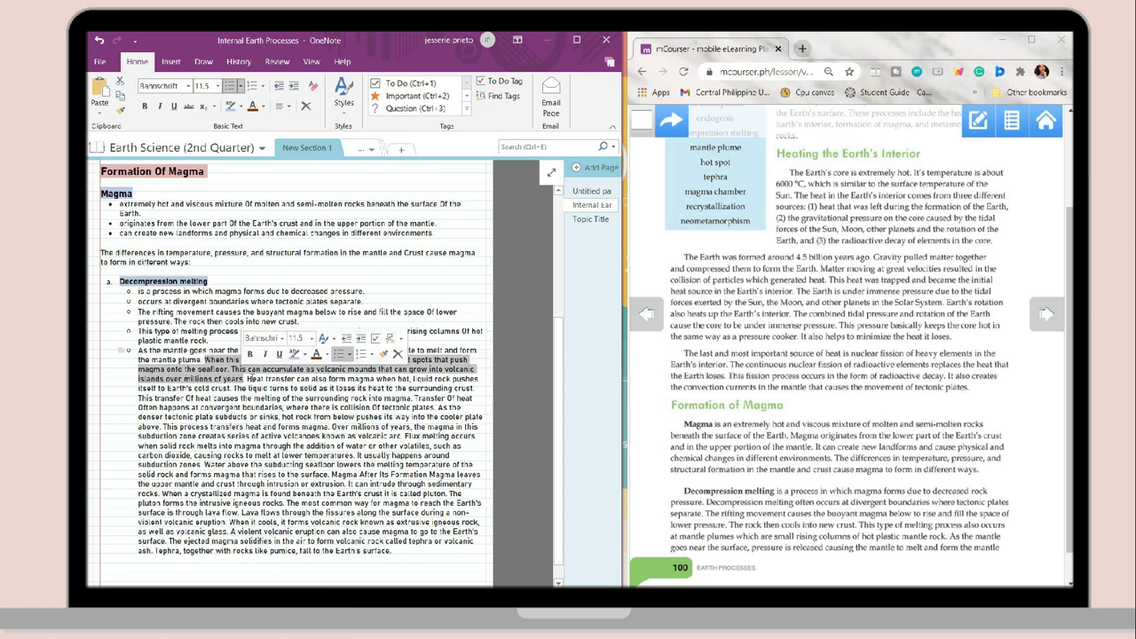
key("Delete")
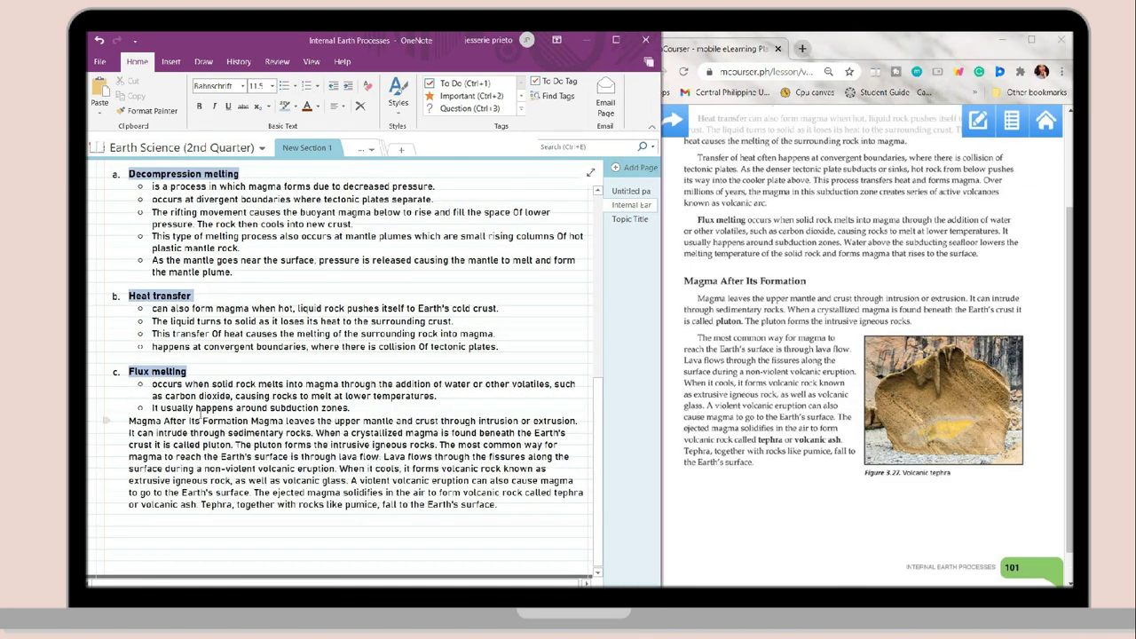
Put "Magma After Its Formation" on its own line and format it as a 16 pt bold heading with a light red highlight.
key("BackSpace")
key("Return")
left_click(228, 433)
key("Return")
left_click_drag(228, 433, 106, 433)
left_click(166, 397)
left_click(150, 270)
left_click(152, 413)
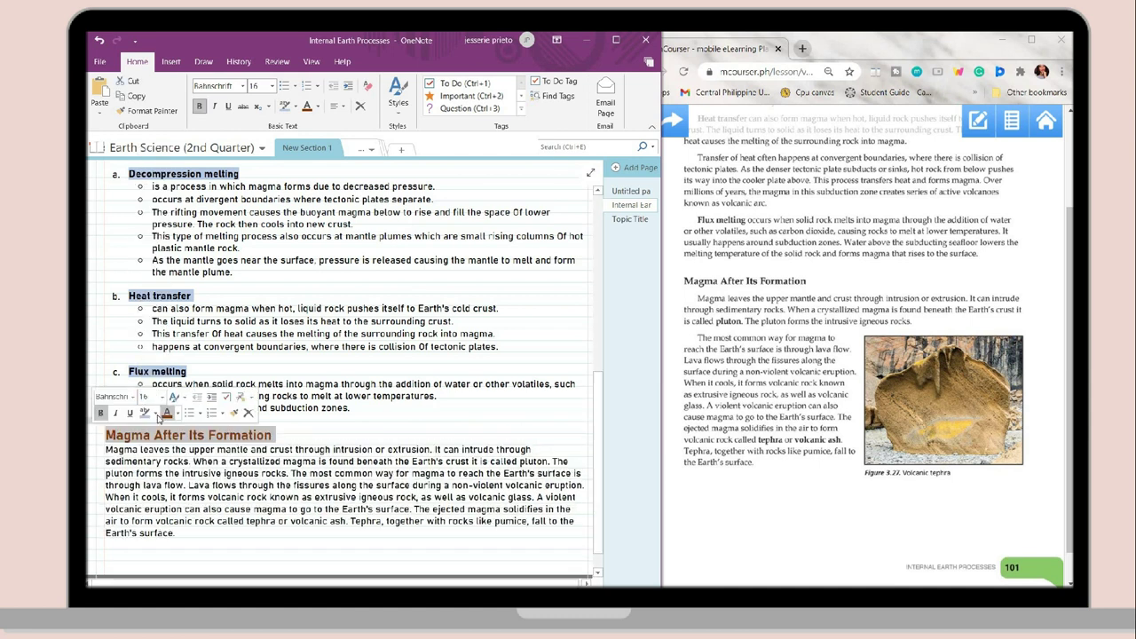
left_click(222, 473)
Split the paragraph under "Magma After Its Formation" into bullet points.
left_click(434, 449)
key("Return")
key("ctrl+period")
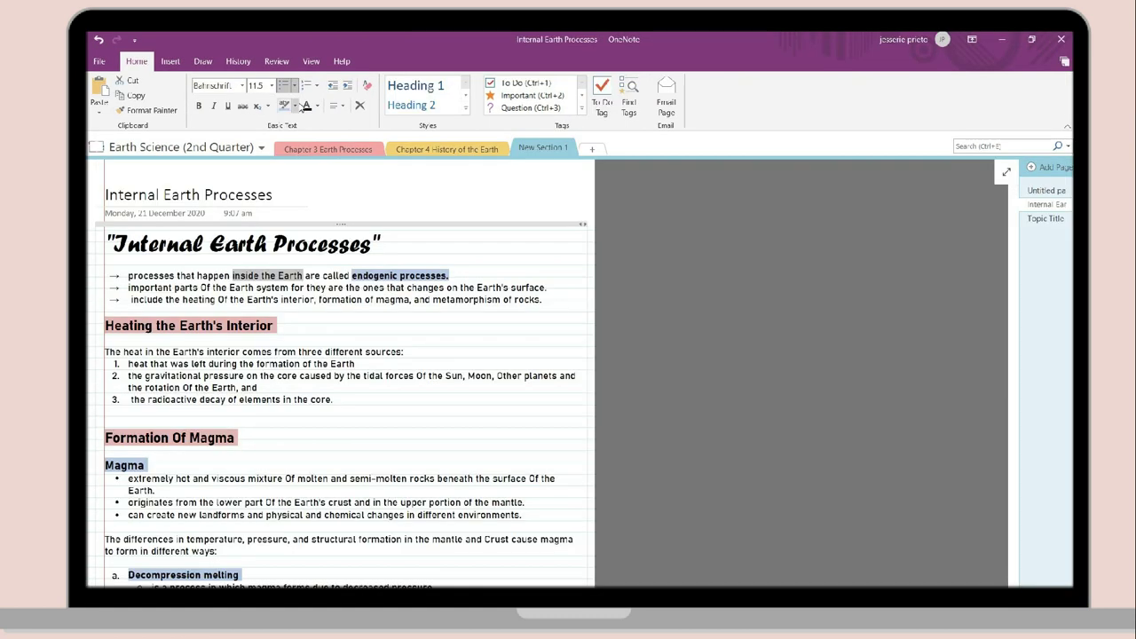
Highlight "inside the Earth" in light green and delete the "important parts Of the Earth system" bullet.
left_click(294, 106)
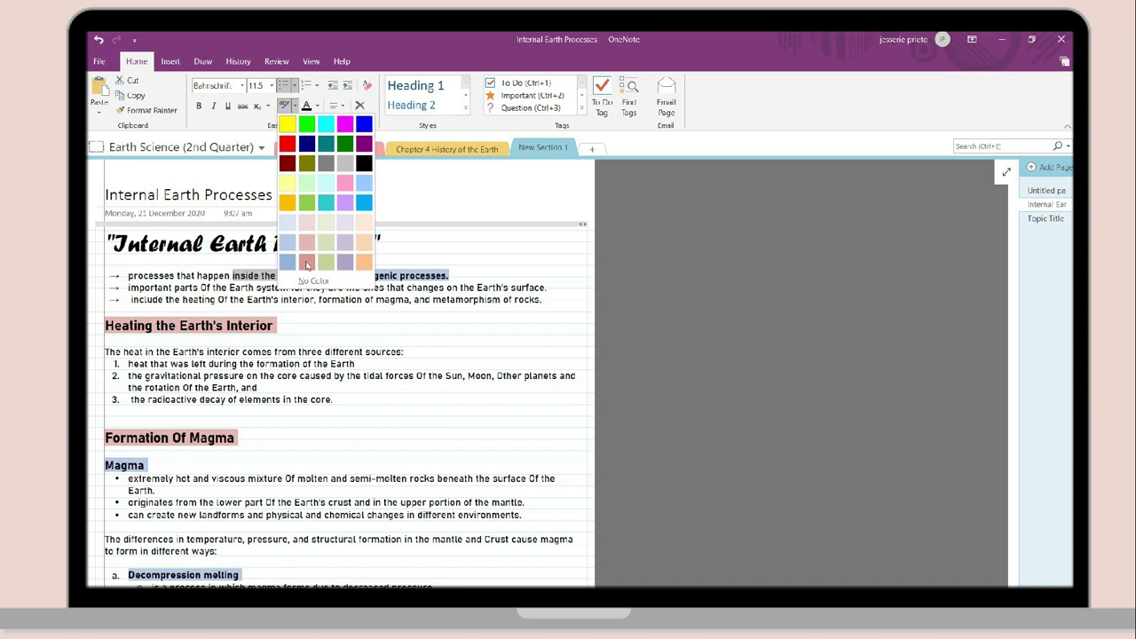
left_click(326, 223)
left_click_drag(547, 287, 105, 287)
key("BackSpace")
Bold and highlight "decreased pressure." in light green, and "divergent boundaries" and "convergent boundaries" in yellow.
scroll(268, 304, "down", 4)
left_click_drag(343, 248, 434, 249)
left_click_drag(196, 261, 290, 262)
mouse_move(203, 385)
left_mouse_down()
mouse_move(305, 385)
mouse_move(203, 385)
left_mouse_up()
Under "Flux melting", highlight "addition of water or other volatiles" in light green and "around subduction zones." in bold yellow.
scroll(355, 373, "down", 1)
left_click_drag(395, 352, 549, 352)
left_click_drag(550, 352, 396, 352)
left_click(457, 329)
left_click(487, 447)
left_click_drag(236, 376, 350, 376)
left_click(357, 354)
left_click(402, 353)
Bold "intrusion or extrusion." under "Magma After Its Formation" and highlight it in light blue.
scroll(357, 463, "up", 1)
left_click_drag(356, 464, 455, 464)
left_click(463, 441)
left_click(518, 441)
left_click(567, 364)
Start a new bullet after the crystallized magma sentence, and make "pluton" bold with a light blue highlight.
scroll(532, 390, "down", 1)
double_click(466, 443)
left_click(487, 443)
key("Return")
double_click(462, 444)
left_click(511, 420)
Highlight "Lava flows through the fissures" in light green and select "tephra or volcanic ash." in the ejected magma bullet.
left_click_drag(128, 468, 270, 468)
left_click(242, 444)
left_click(274, 369)
left_click(323, 444)
left_click(300, 493)
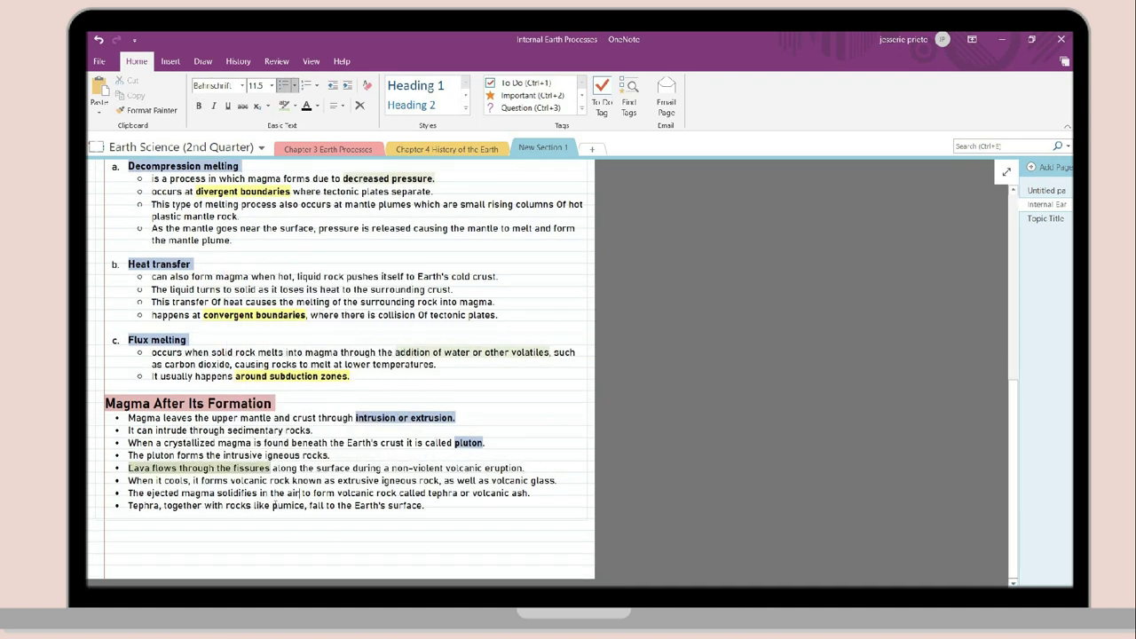
left_click_drag(428, 492, 529, 493)
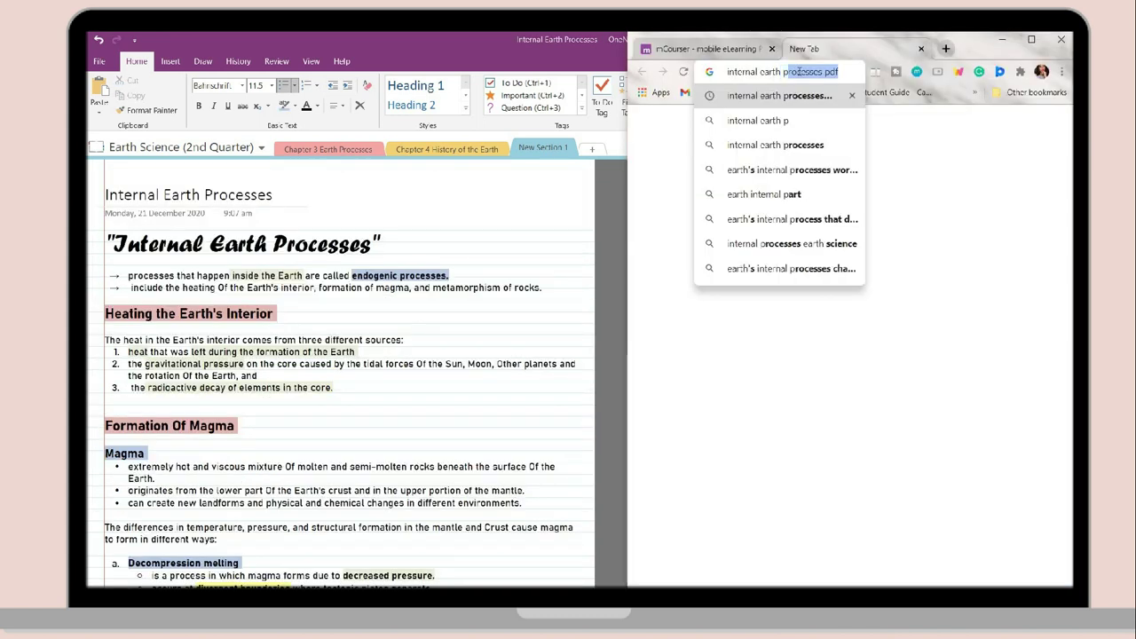
Search the web for "internal earth processes" and save a diagram image from the results to the computer.
type("o")
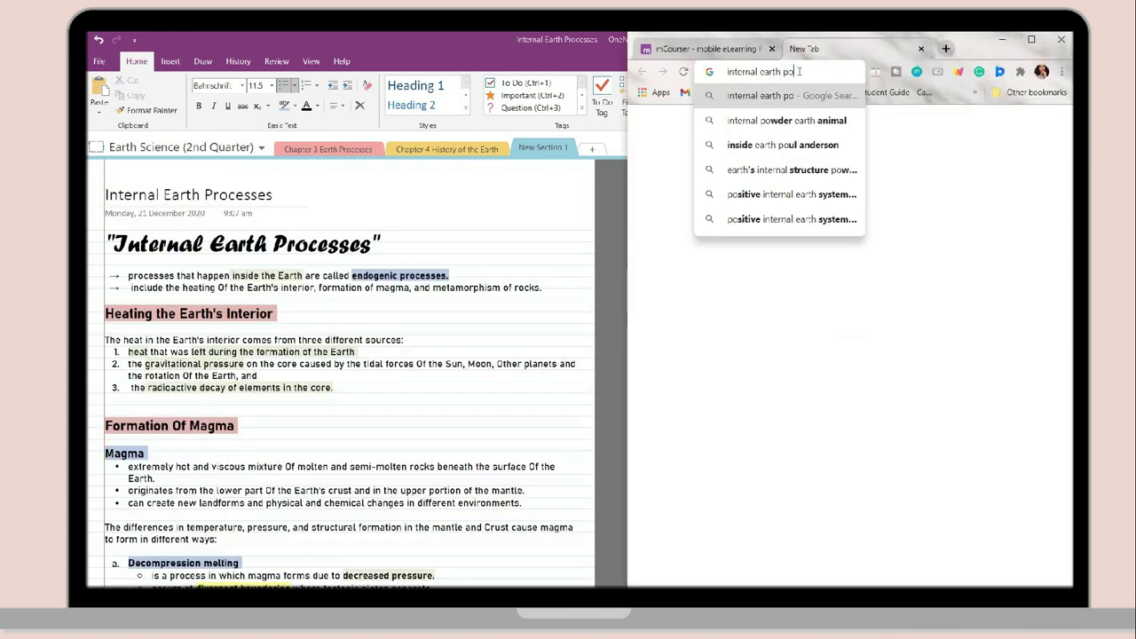
key("BackSpace")
type("rocesses")
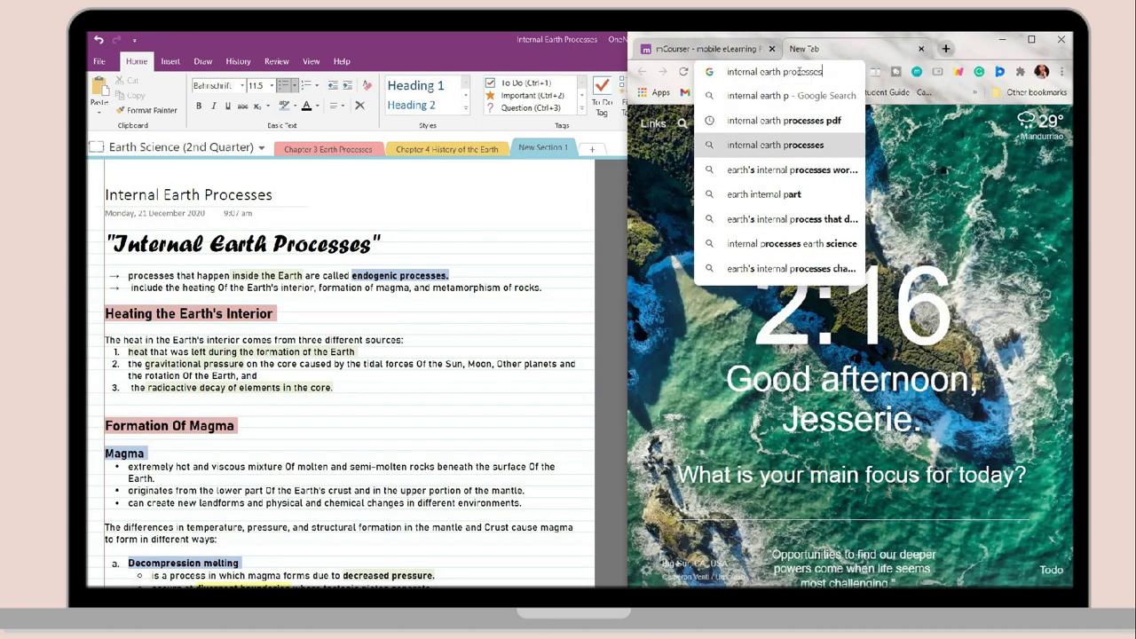
key("Return")
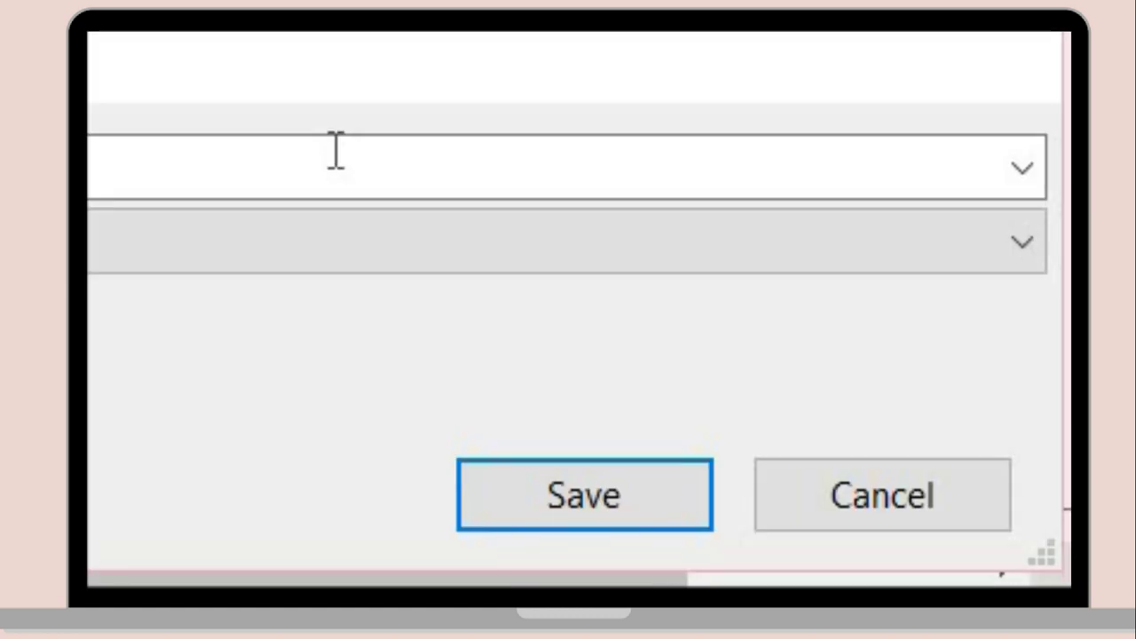
left_click(587, 493)
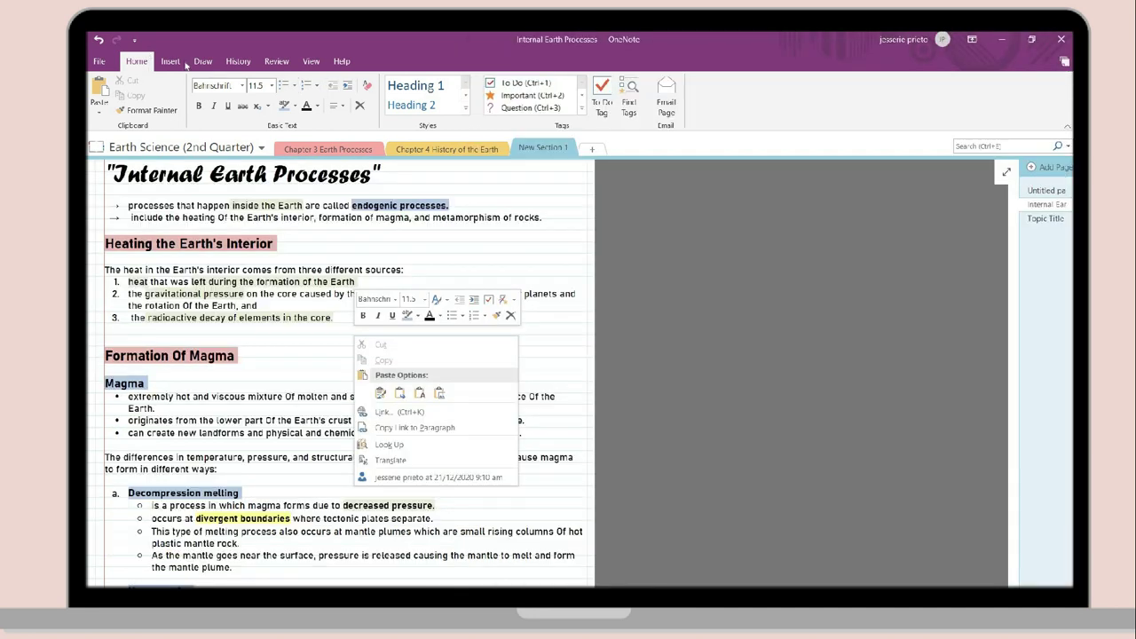
Insert the saved "Internal Processes of the earth." picture below the three heat sources and shrink it to a smaller size.
left_click(174, 63)
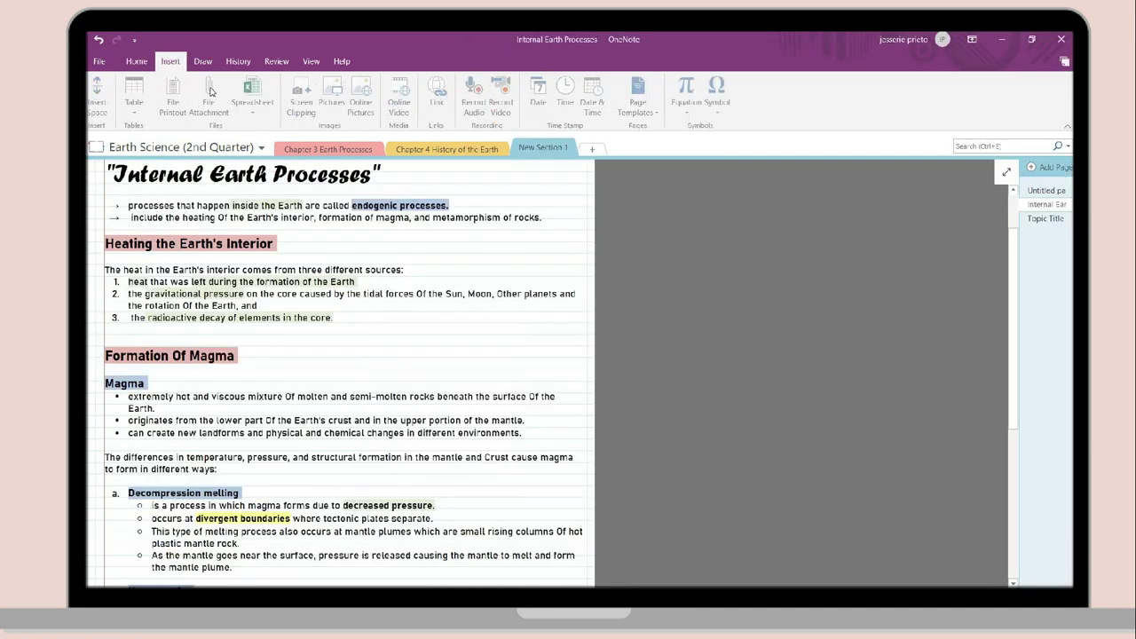
left_click(337, 96)
double_click(246, 203)
left_click(404, 524)
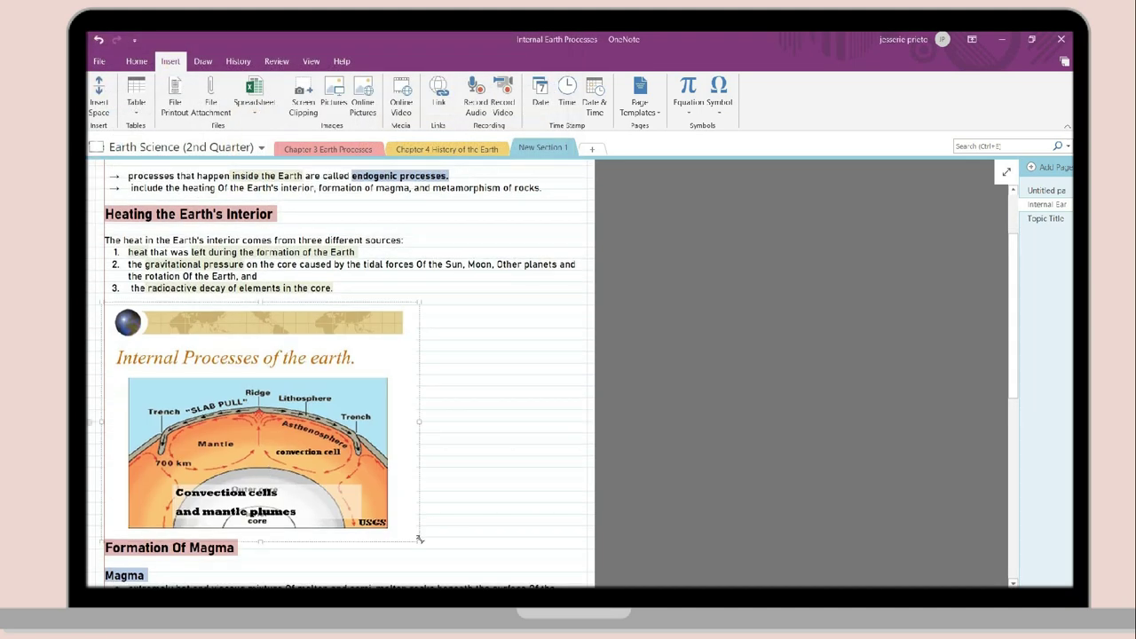
left_click_drag(386, 512, 321, 474)
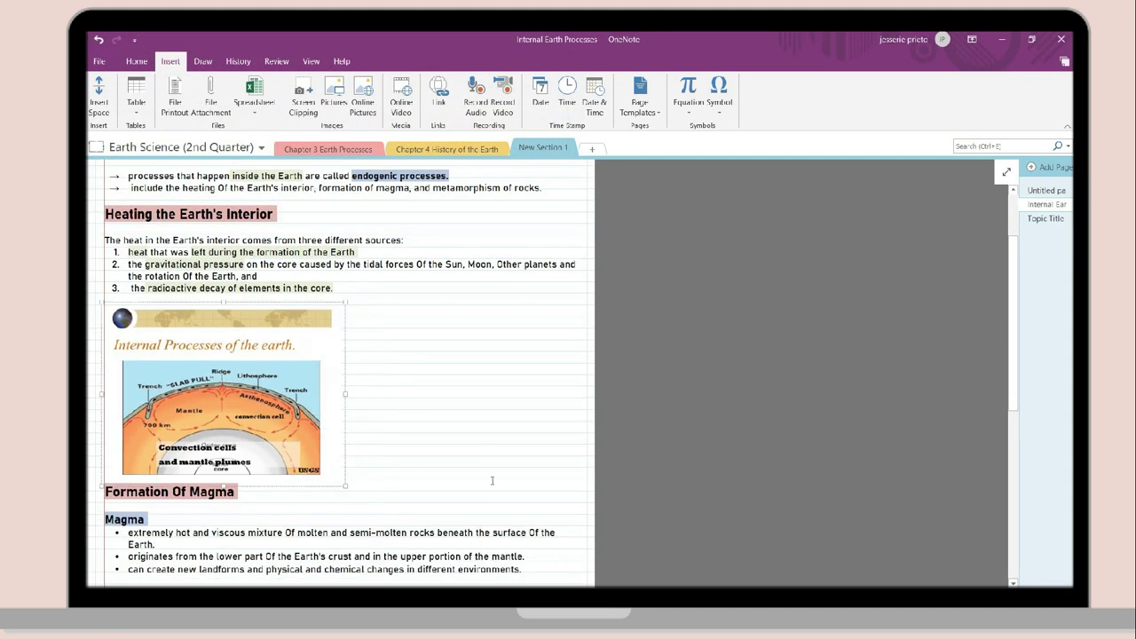
Duplicate the "Internal Earth Processes" page within the same section.
scroll(492, 480, "down", 1)
scroll(493, 480, "down", 6)
scroll(457, 327, "up", 7)
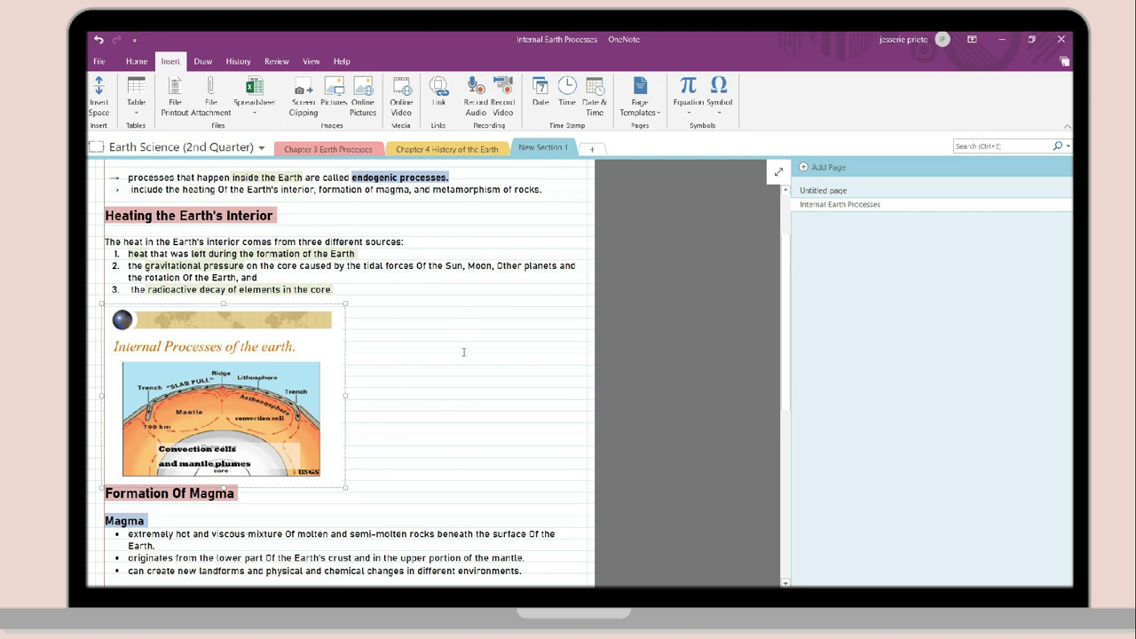
scroll(463, 352, "down", 6)
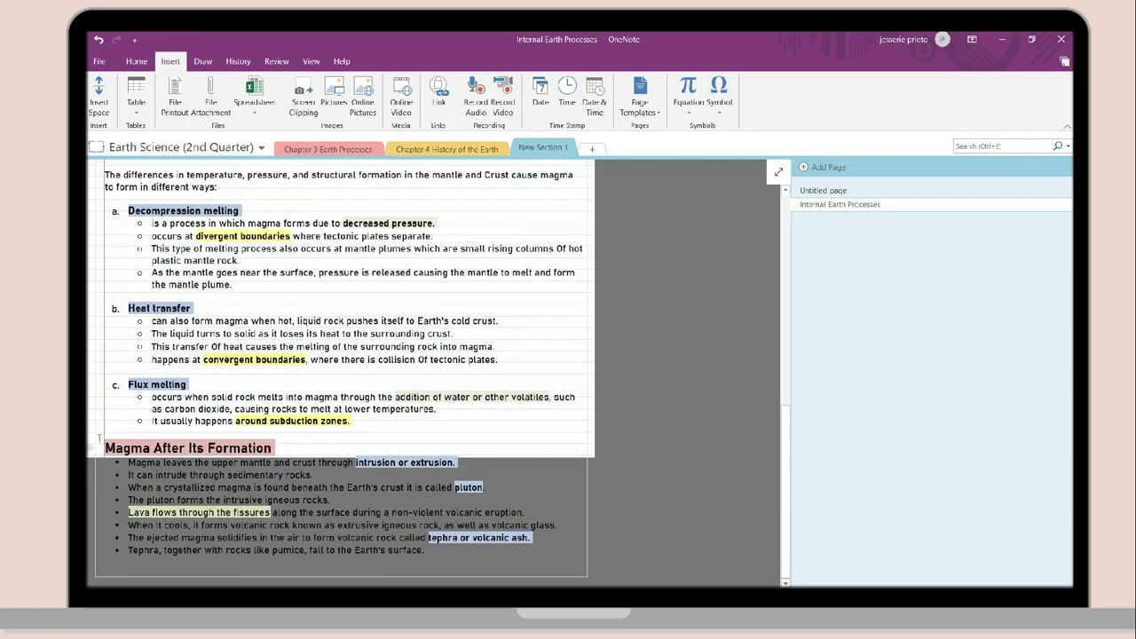
right_click(848, 206)
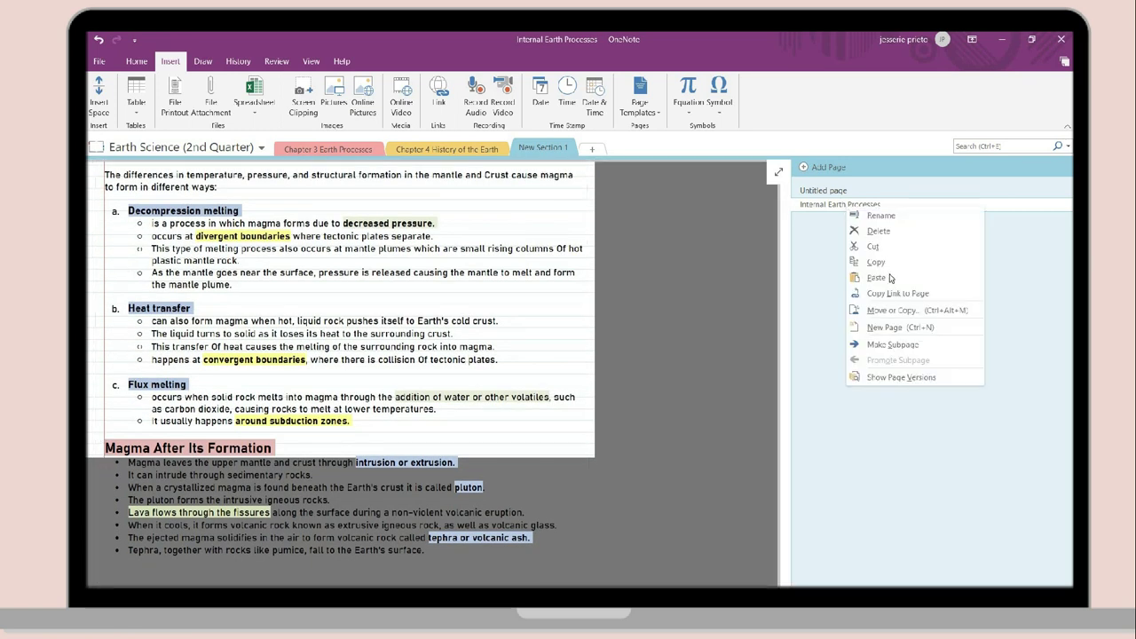
left_click(868, 232)
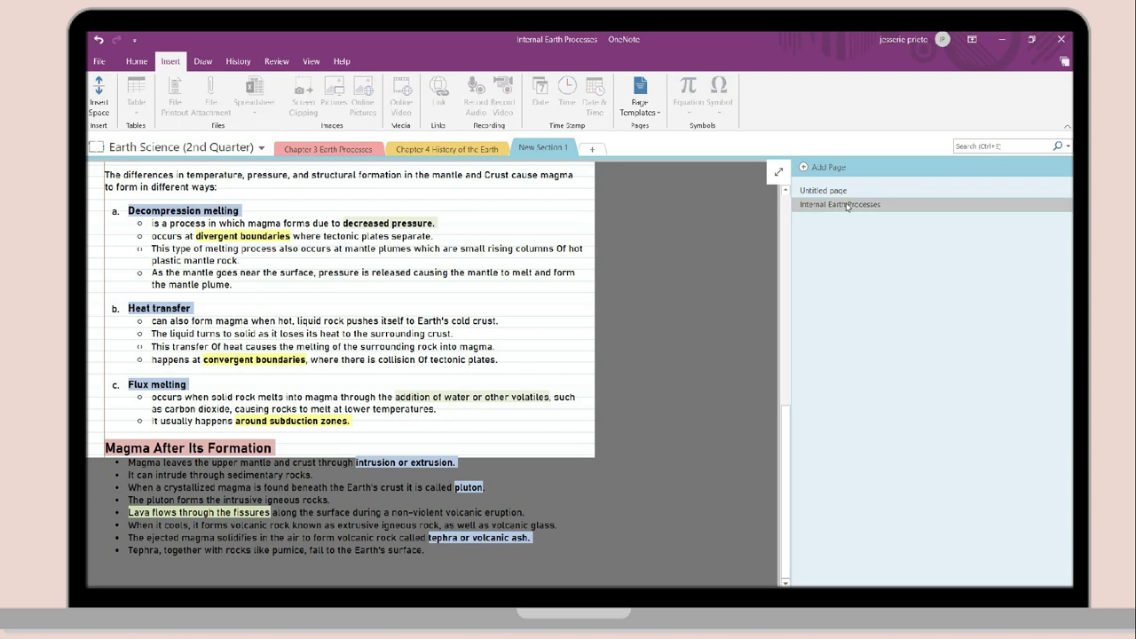
key("ctrl+v")
left_click(865, 205)
Add "(P1)" to the title of the original page and "(P2)" to the title of its duplicate.
left_click(293, 197)
type("(")
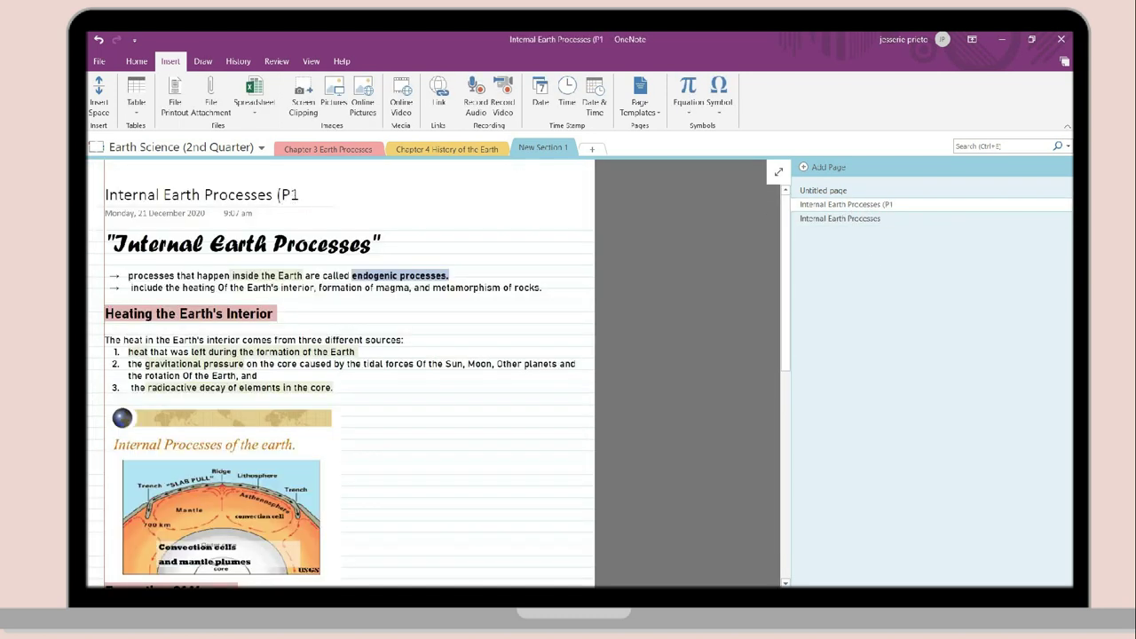
left_click(839, 218)
left_click(333, 195)
type("(P2")
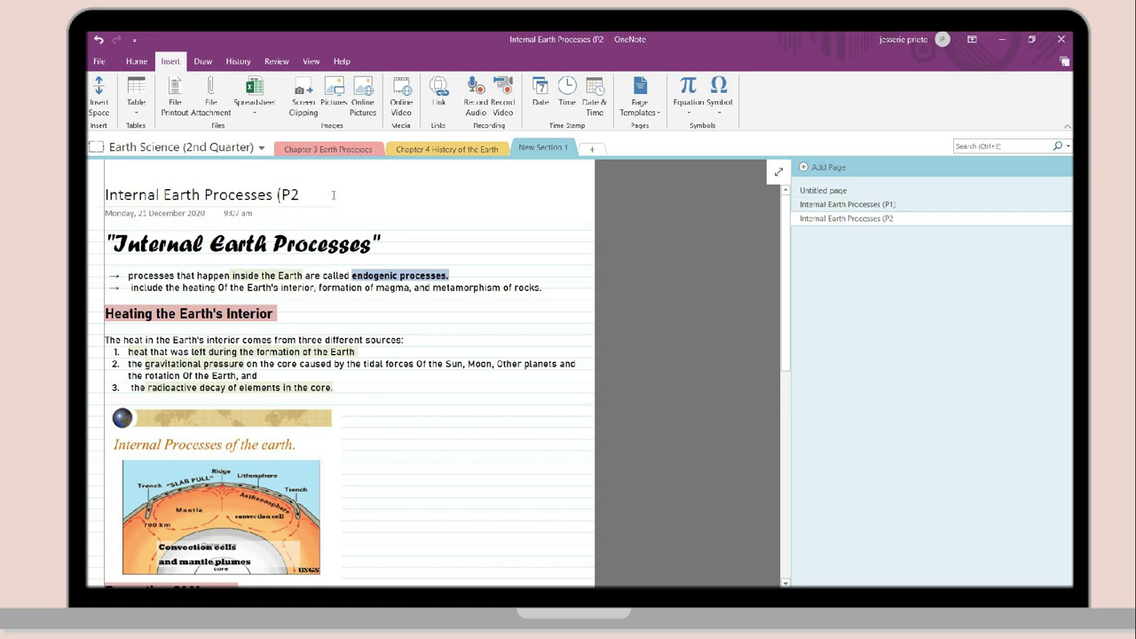
Remove the "Magma After Its Formation" heading and all its bullets from the Internal Earth Processes (P1) page.
scroll(558, 231, "down", 4)
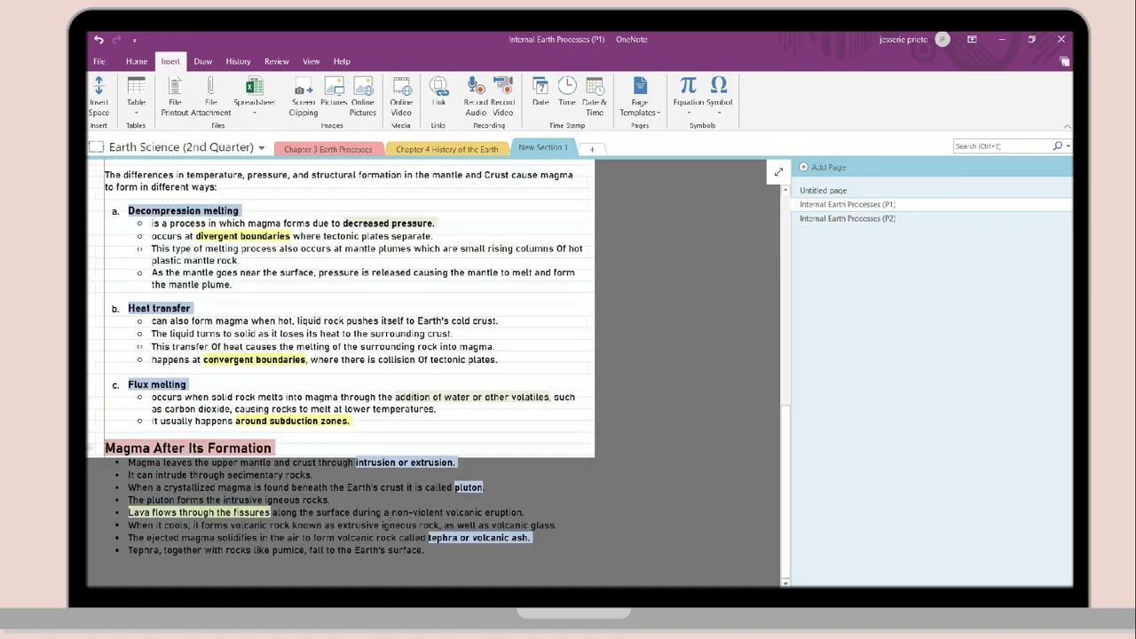
left_click_drag(105, 448, 571, 544)
key("ctrl+x")
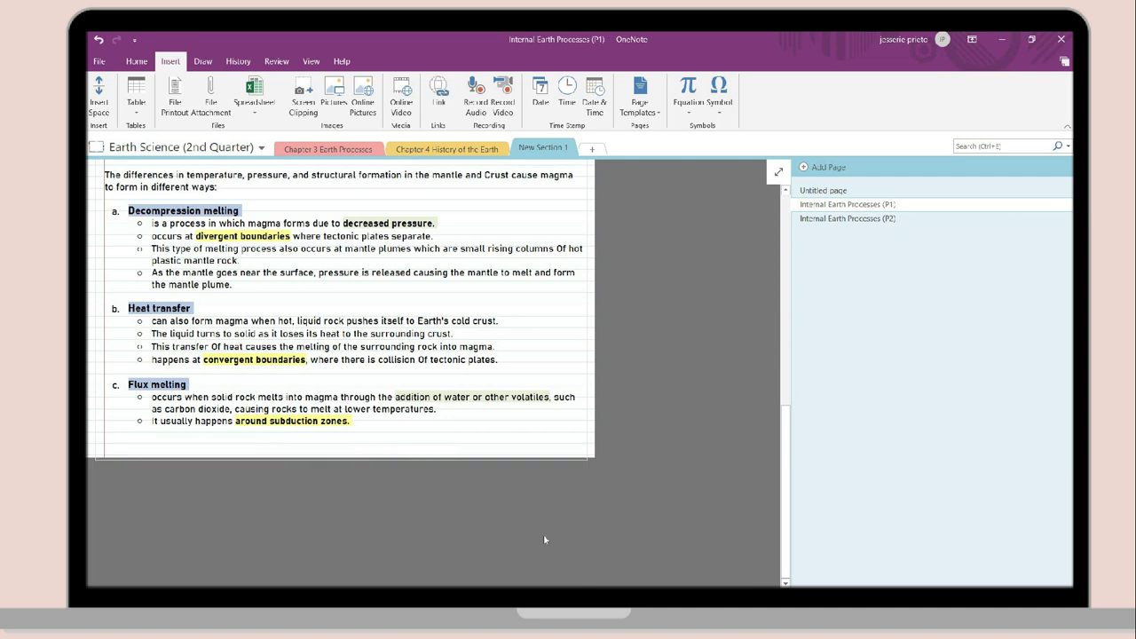
key("BackSpace")
On the (P2) page, delete everything above "Magma After Its Formation", from the "Internal Earth Processes" heading through Flux melting.
left_click(847, 219)
scroll(373, 423, "down", 10)
left_click_drag(353, 422, 132, 193)
scroll(107, 176, "up", 2)
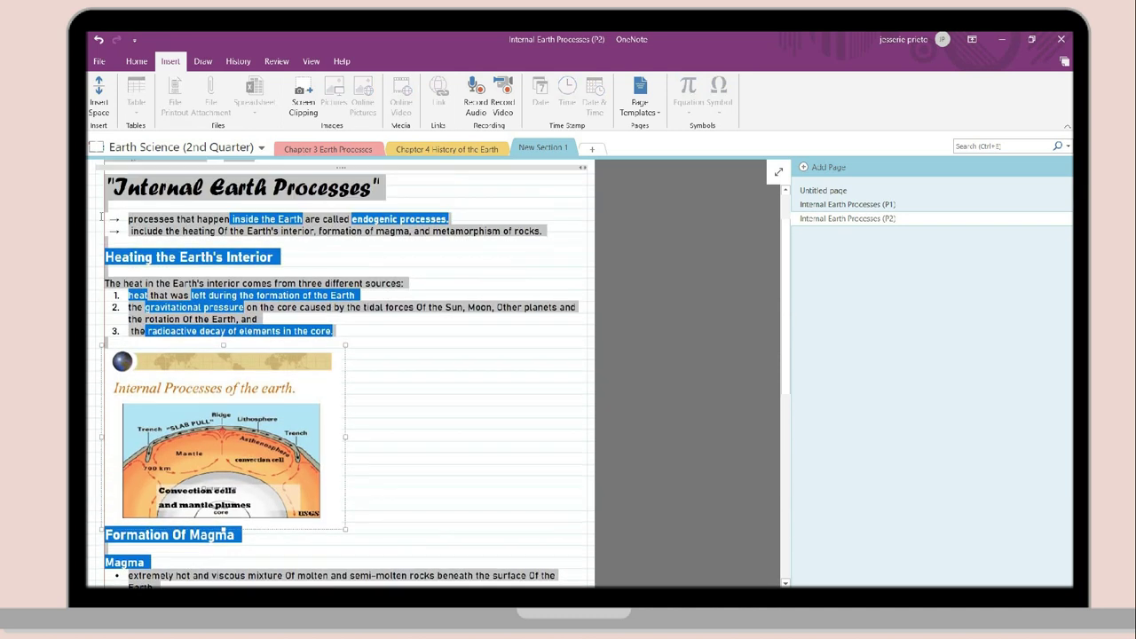
key("Delete")
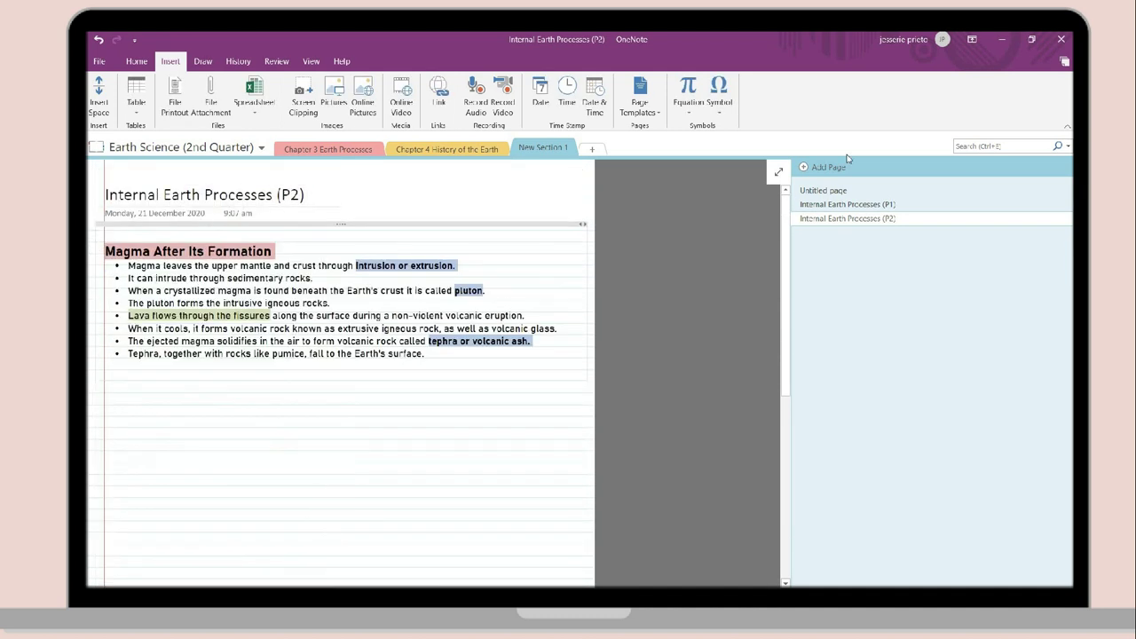
On the (P1) page, move the Internal Processes picture sideways toward the middle of the ruled page.
left_click(894, 206)
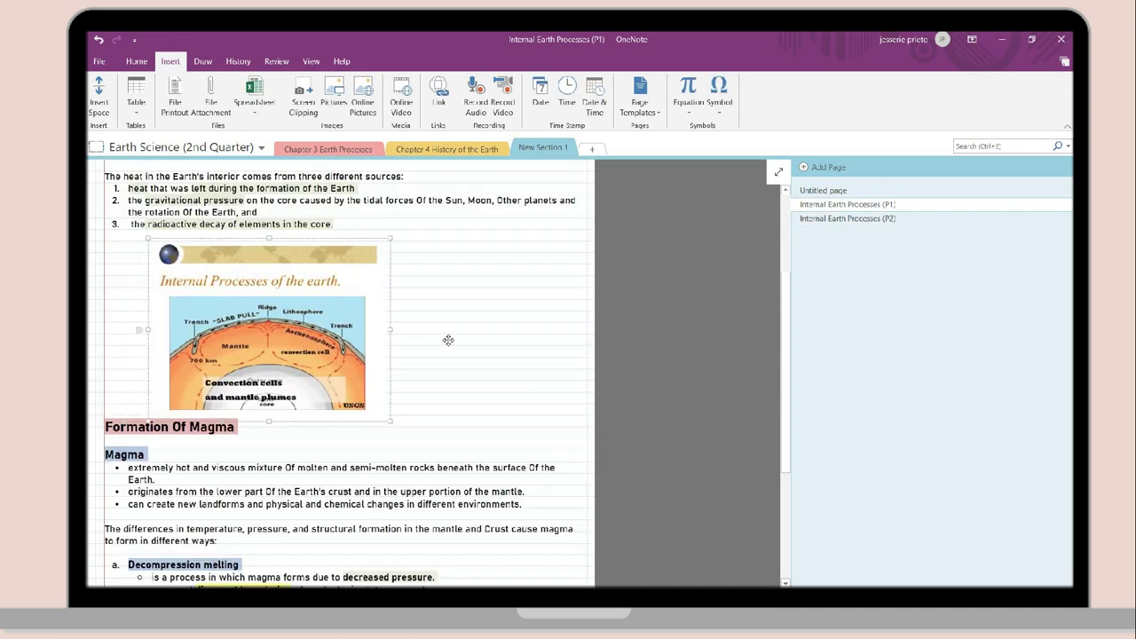
left_click_drag(435, 336, 526, 314)
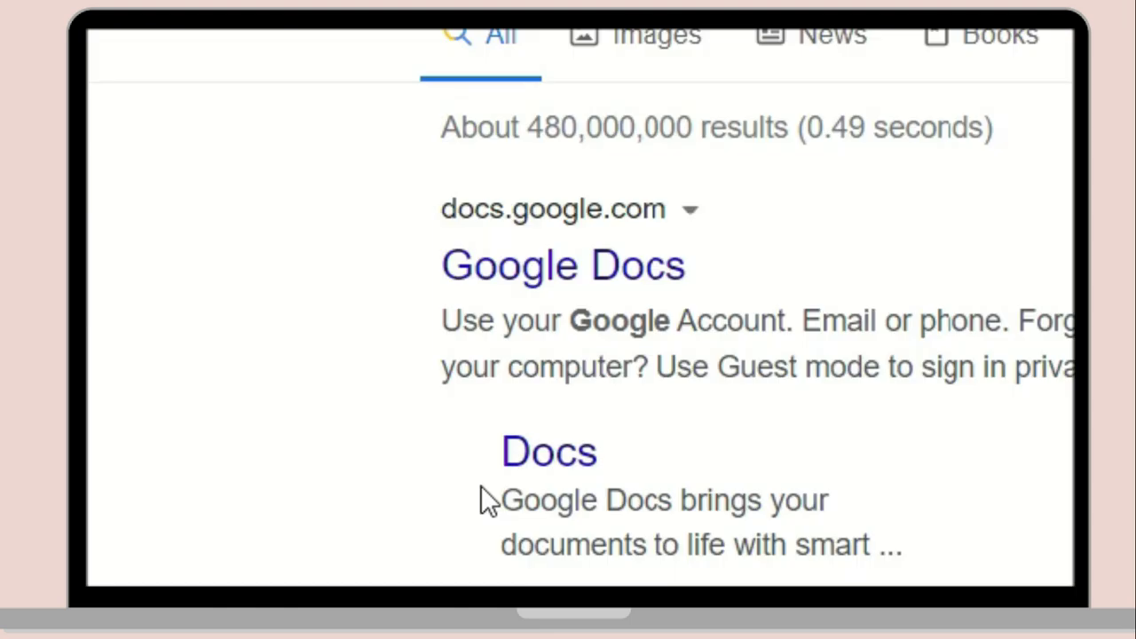
Switch to Google Docs, create a blank document and start voice typing in English (US).
left_click(594, 286)
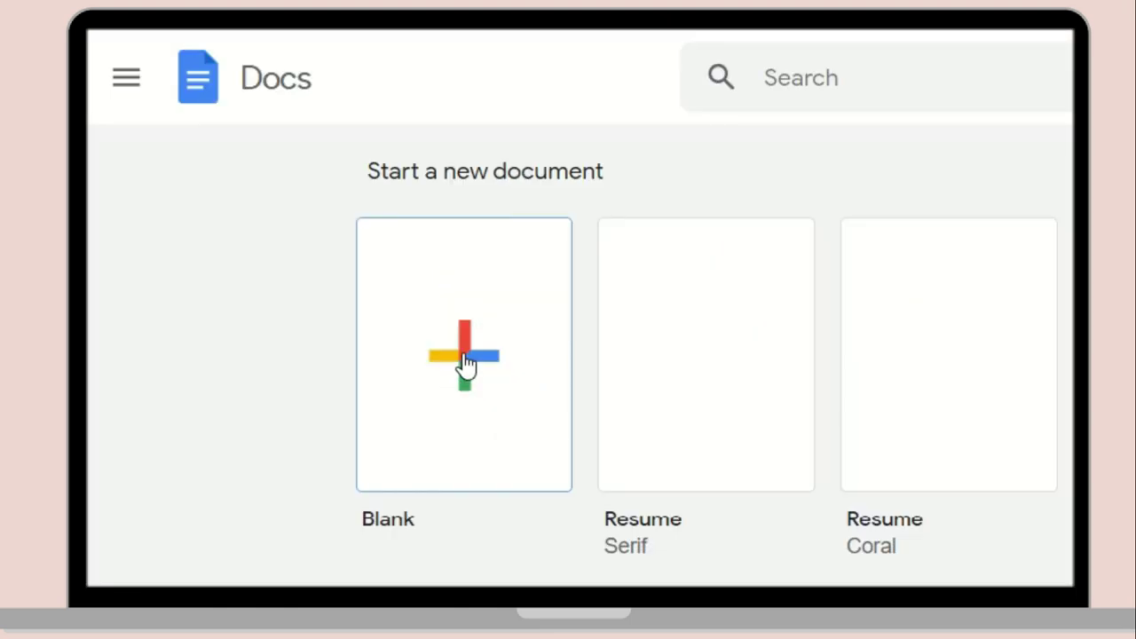
left_click(466, 364)
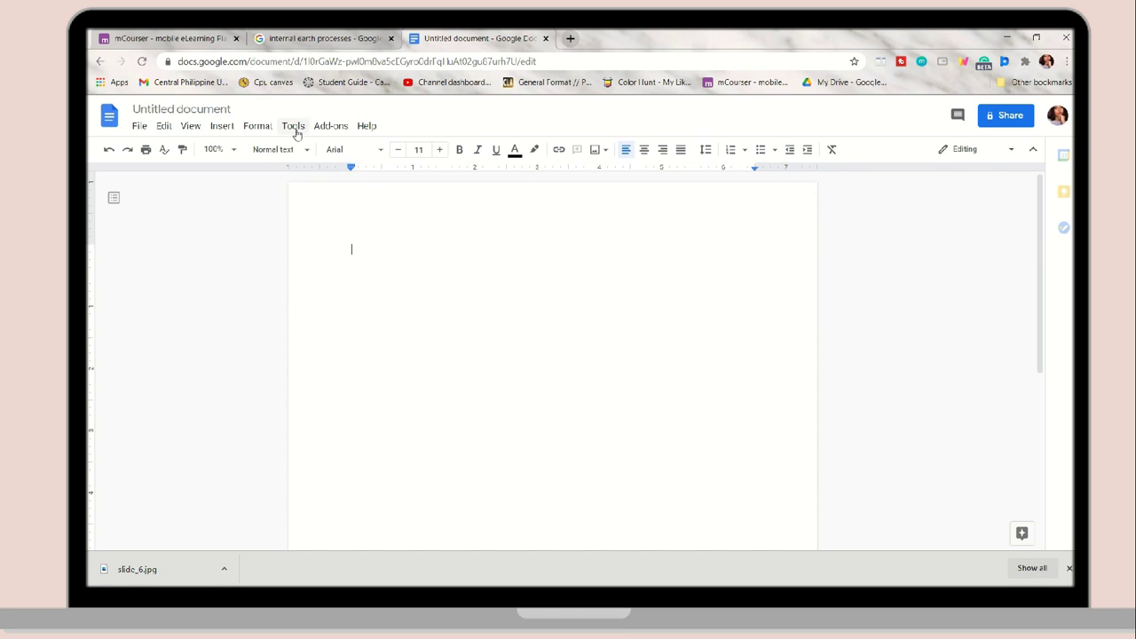
left_click(294, 126)
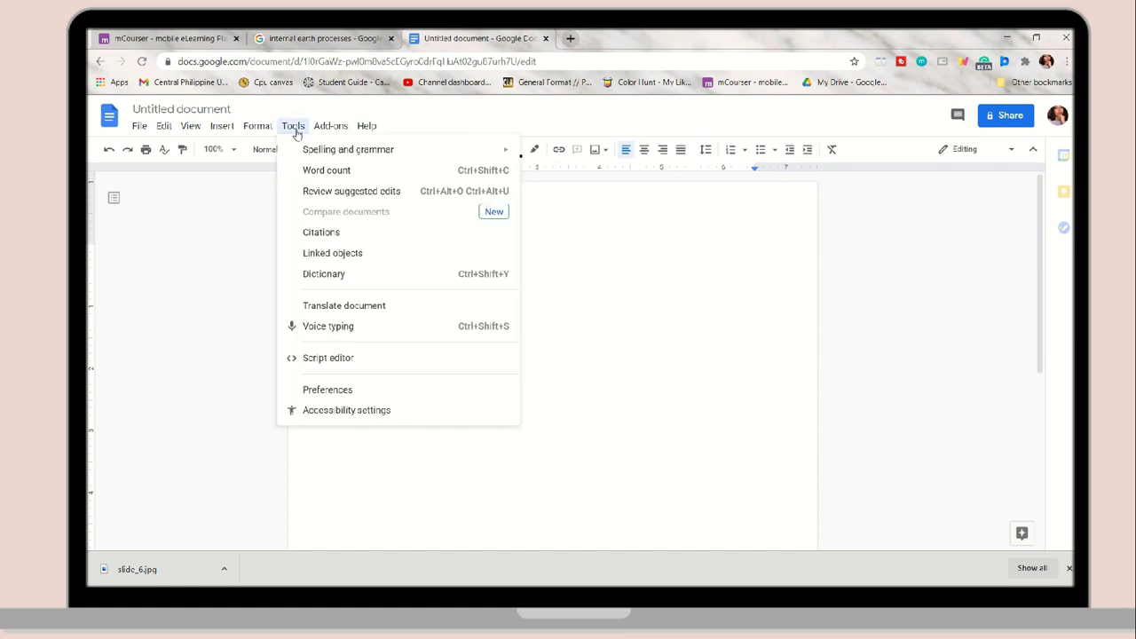
left_click(354, 327)
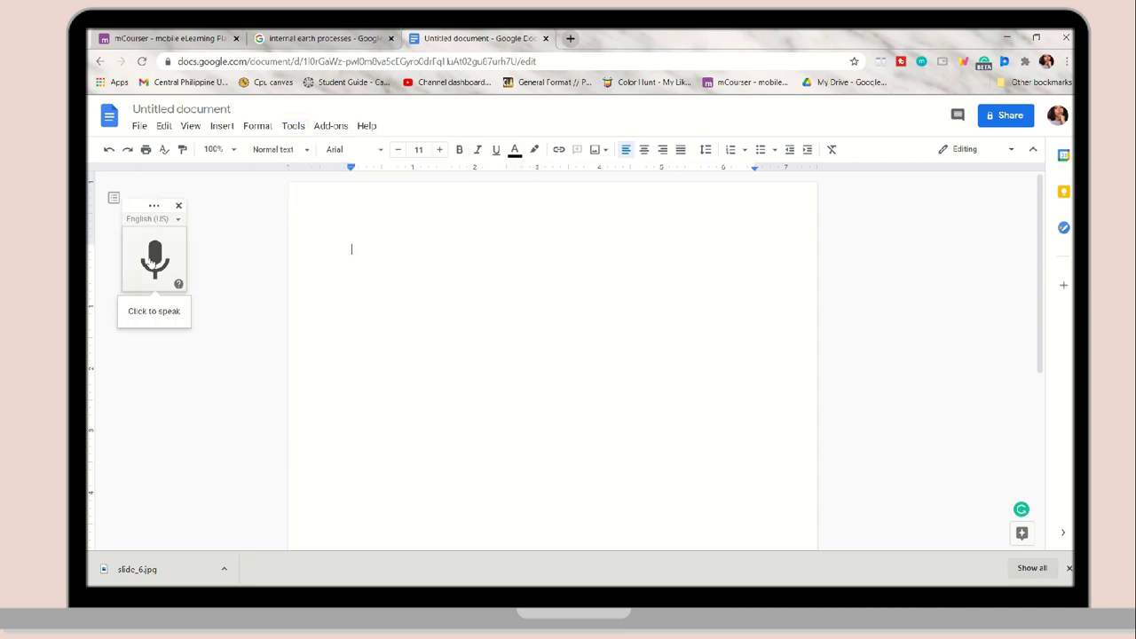
left_click(154, 260)
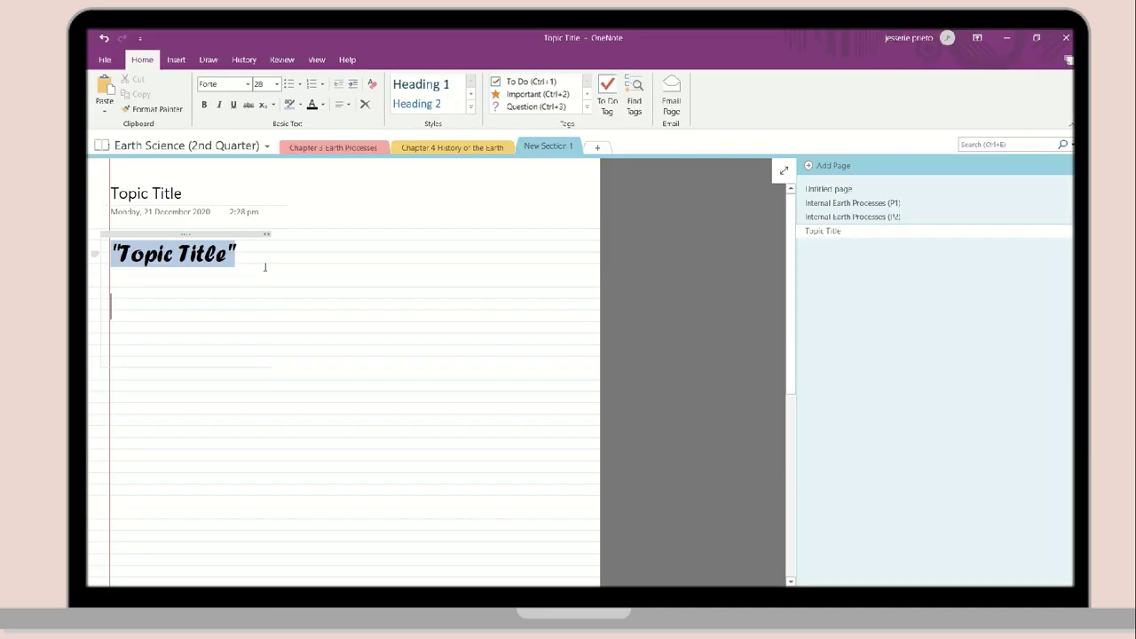
Switch to OneNote's Topic Title page, paste the copied text and enter "Economics as a Social Science".
key("ctrl+v")
type("Economics as a Social Science")
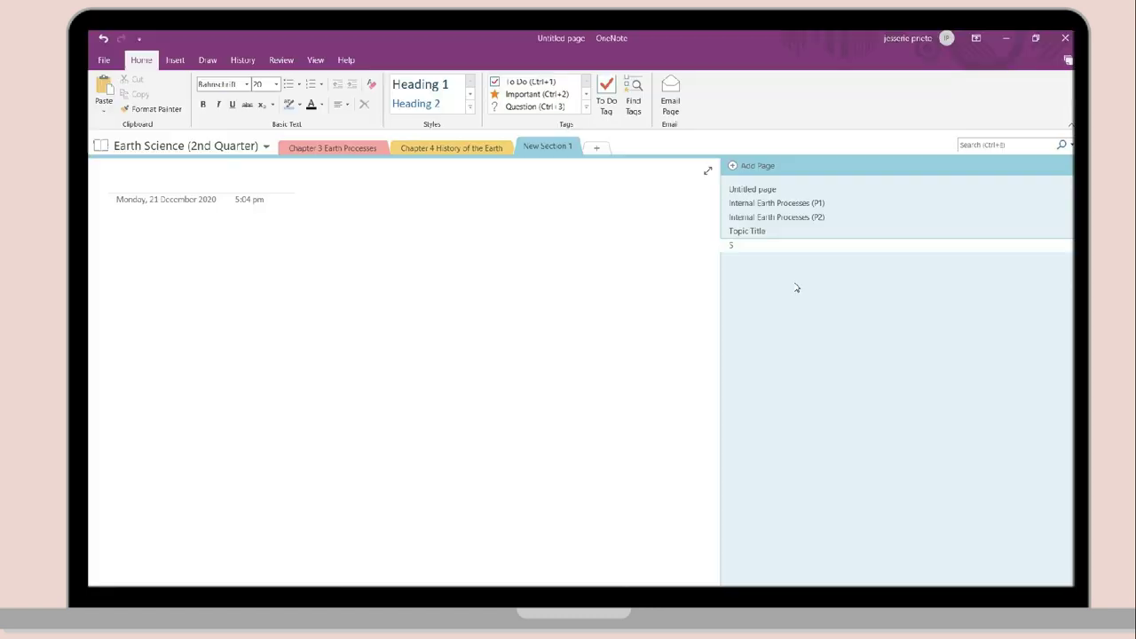
Title the new blank page "Shortcut keys I use".
type("Shortcut keys lus")
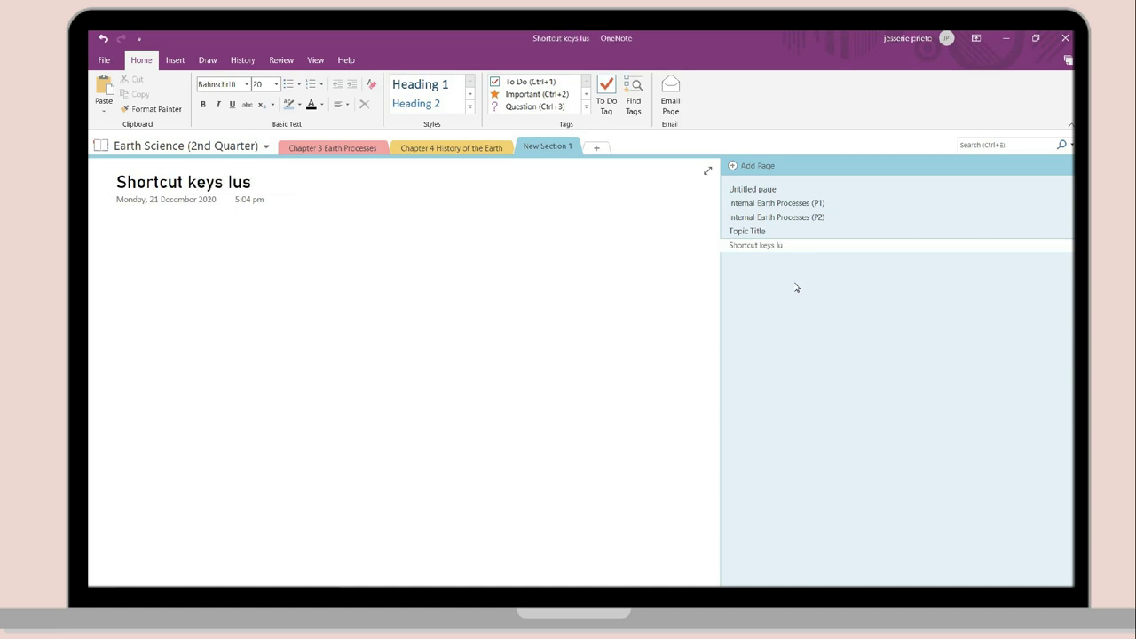
key("BackSpace")
key("BackSpace")
key("BackSpace")
type("I use")
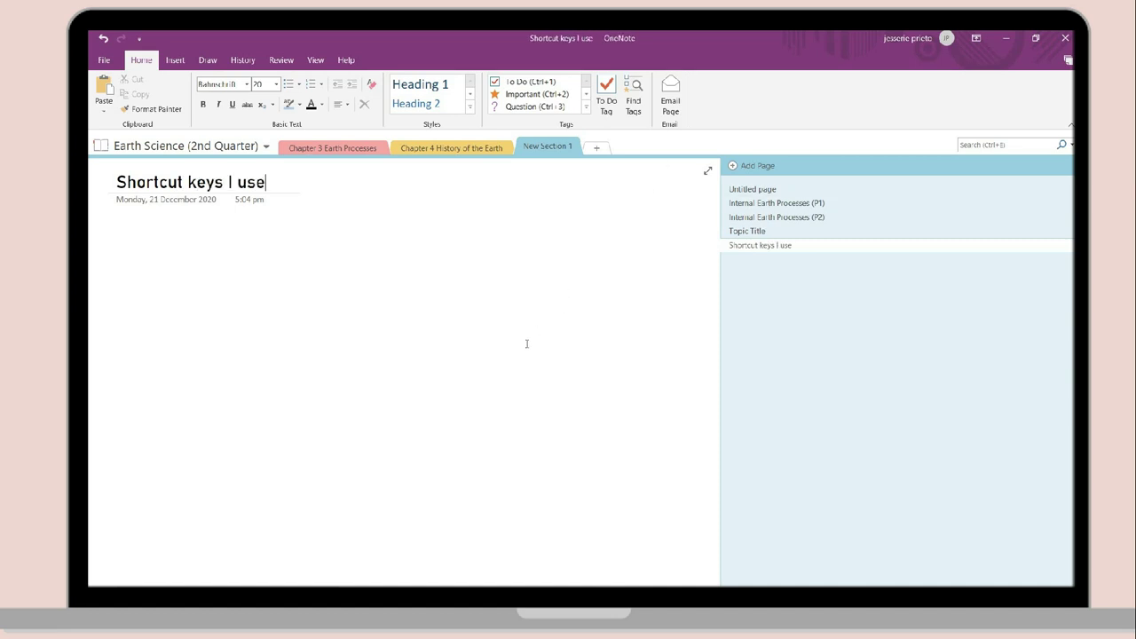
Copy the endogenic processes sentence from the (P1) page and paste it into the "Shortcut keys I use" page.
left_click(799, 203)
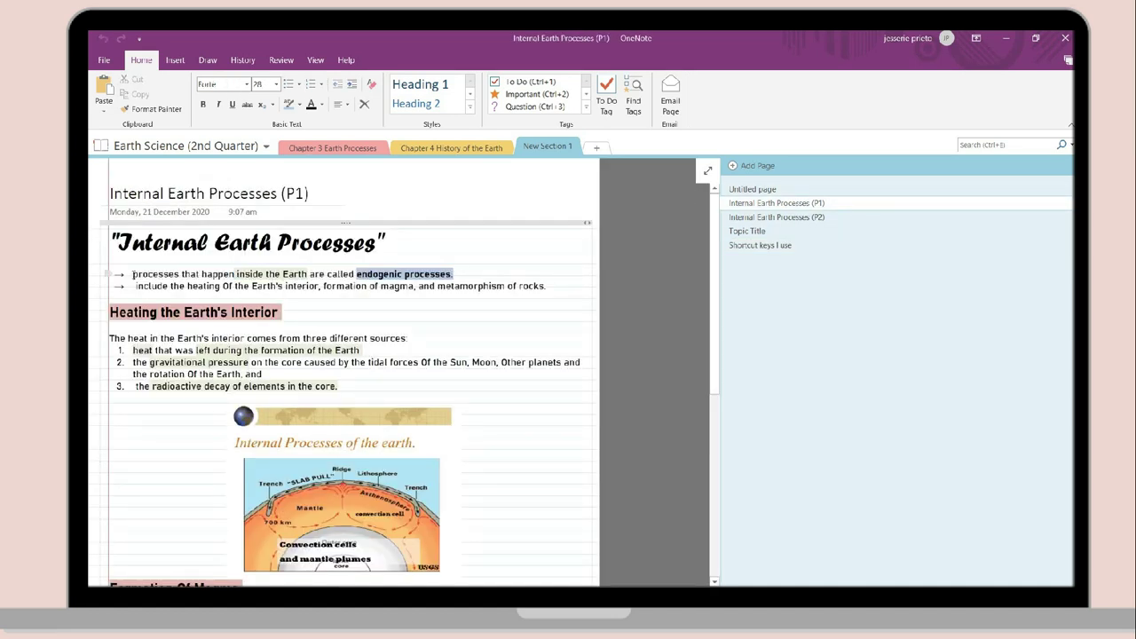
triple_click(489, 272)
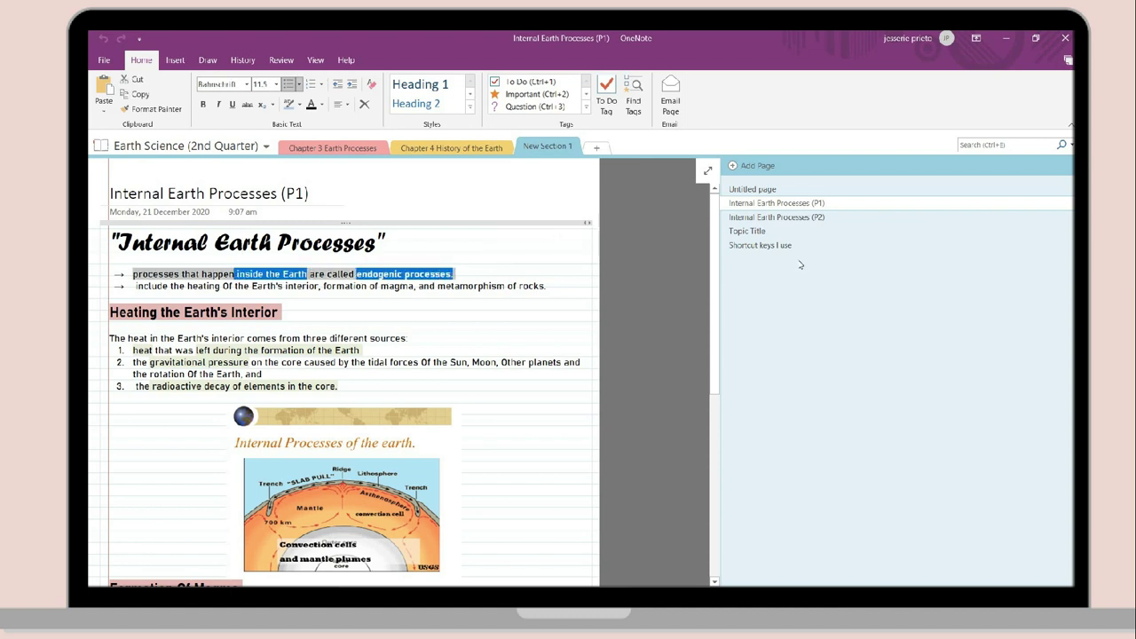
left_click(761, 245)
key("ctrl+v")
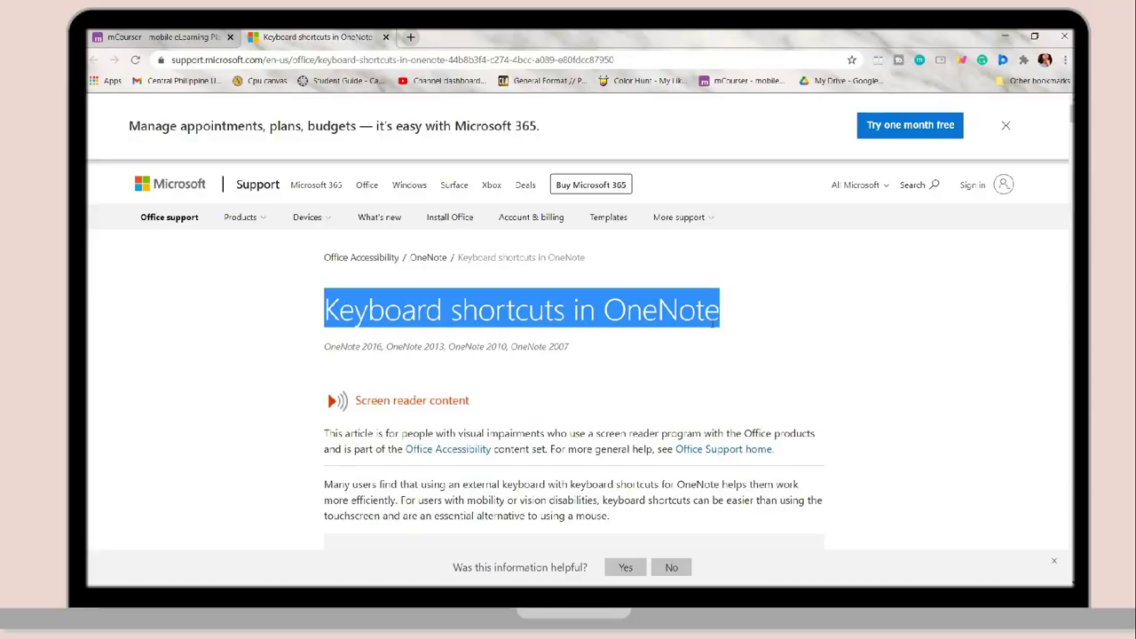
Switch to the browser and examine the frequently used shortcuts table in Microsoft's "Keyboard shortcuts in OneNote" article.
scroll(851, 322, "down", 8)
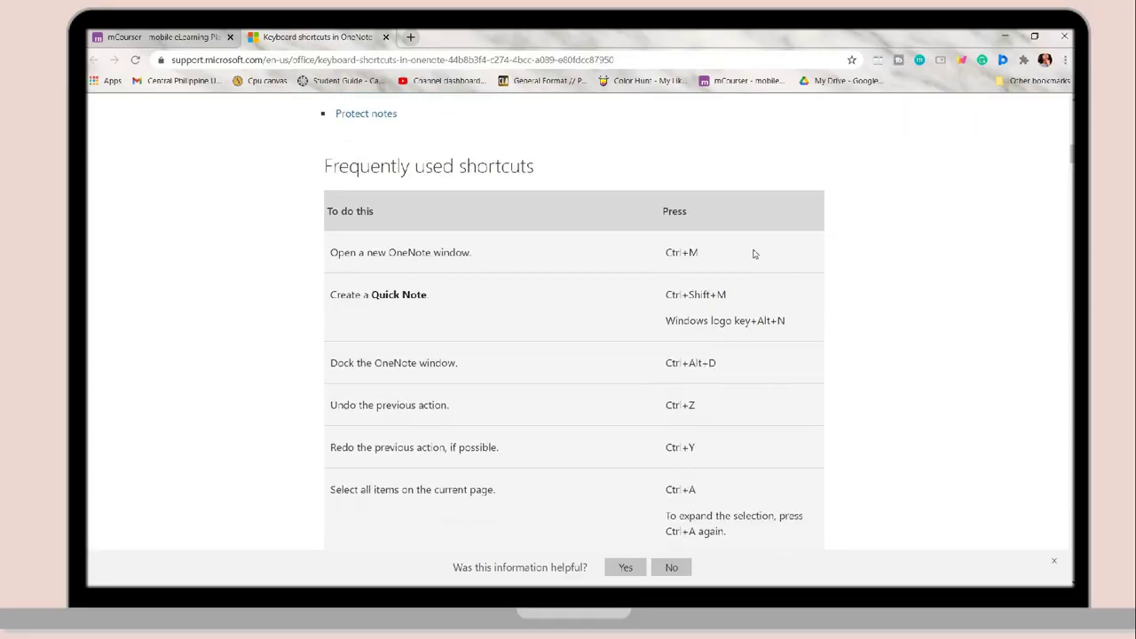
scroll(612, 362, "down", 4)
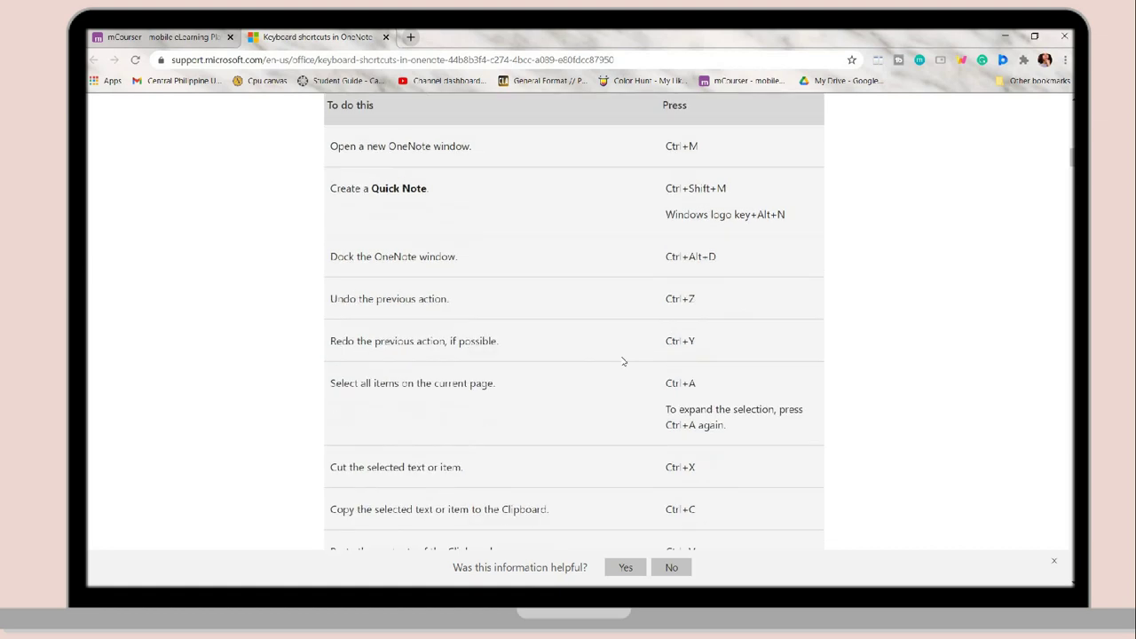
scroll(829, 330, "down", 2)
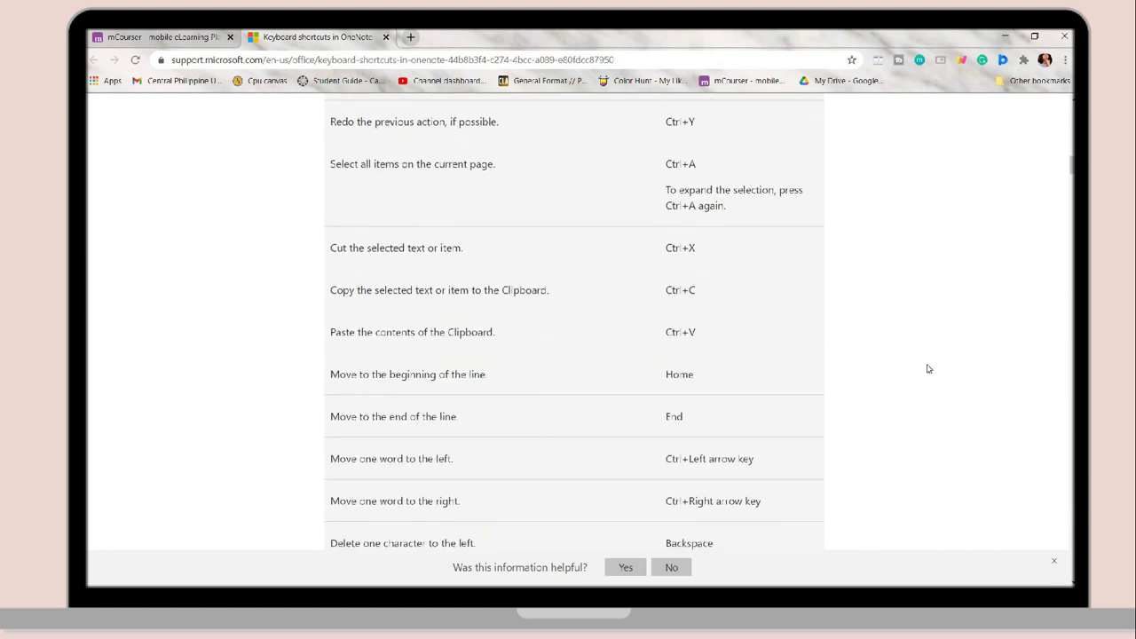
scroll(928, 374, "down", 1)
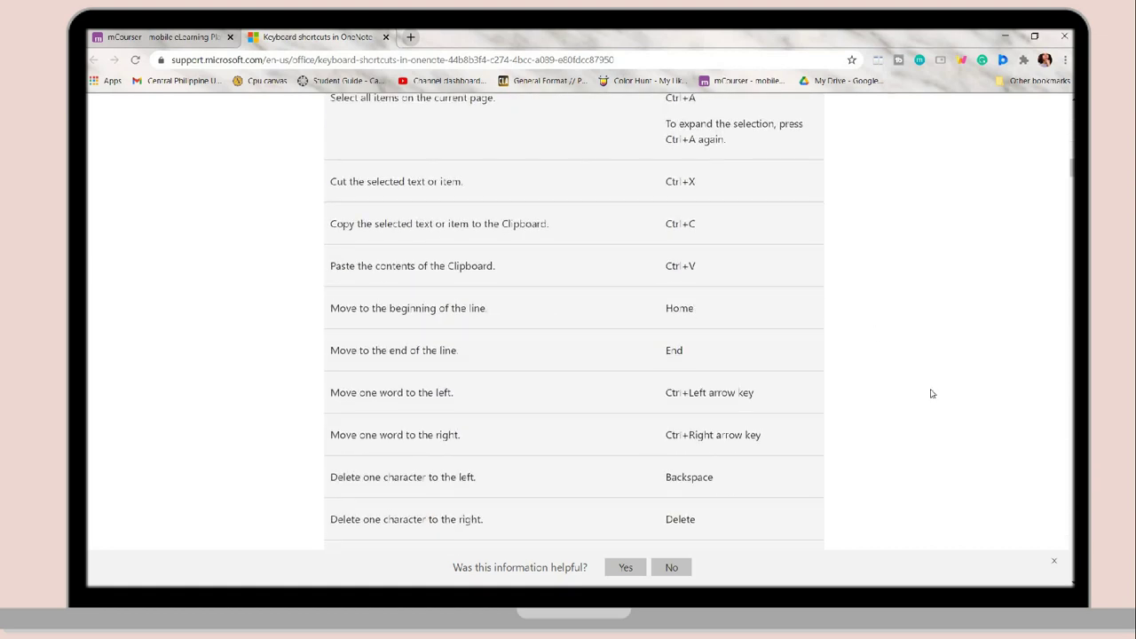